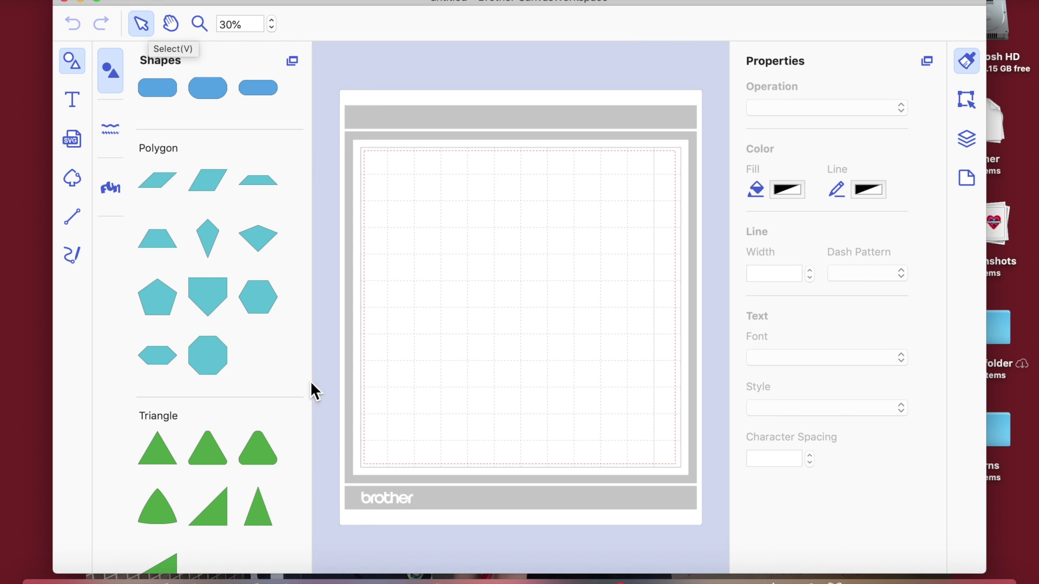
{"action": "scroll", "coordinate": [269, 376], "scroll_direction": "down", "scroll_amount": 5}
{"action": "scroll", "coordinate": [268, 377], "scroll_direction": "up", "scroll_amount": 10}
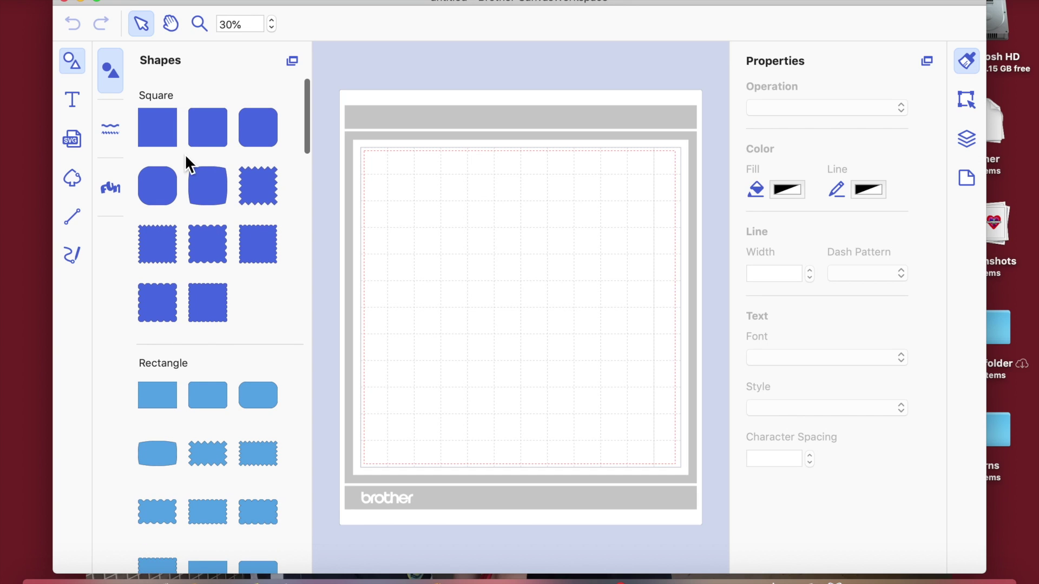
{"action": "left_click", "coordinate": [157, 135]}
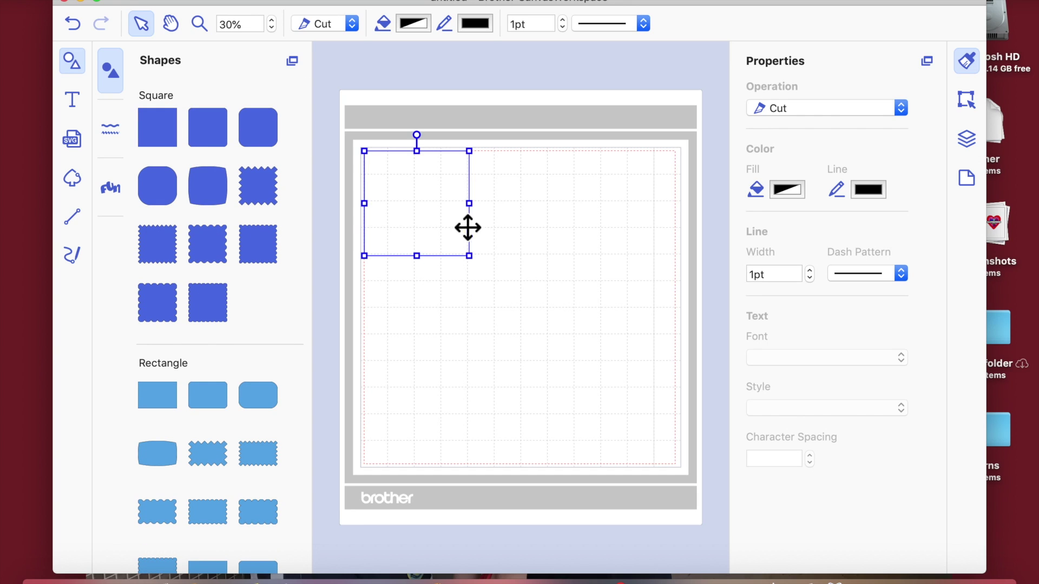
{"action": "left_click_drag", "start_coordinate": [418, 202], "coordinate": [474, 260]}
{"action": "key", "text": "Delete"}
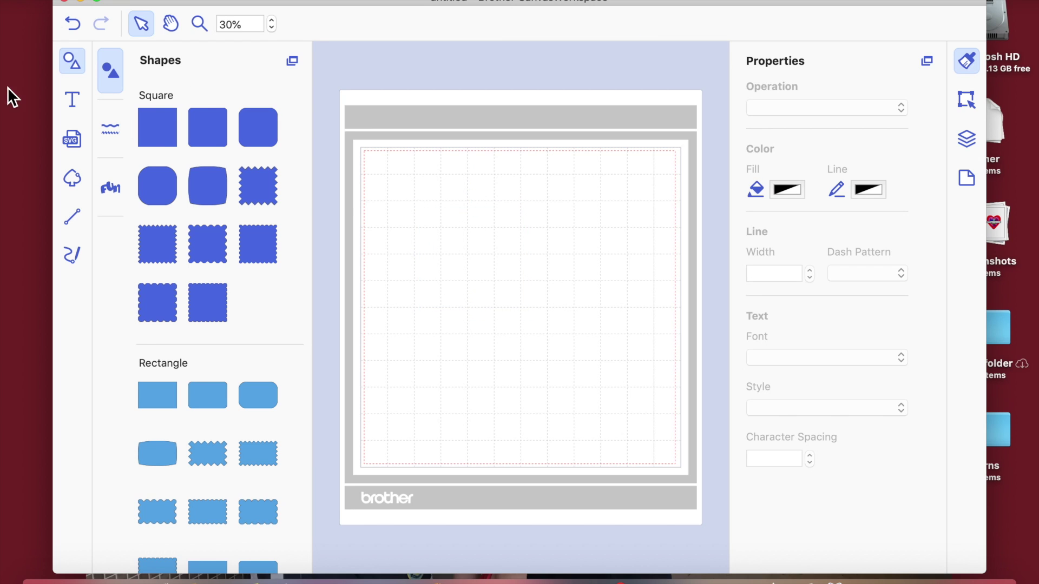
{"action": "left_click", "coordinate": [73, 65]}
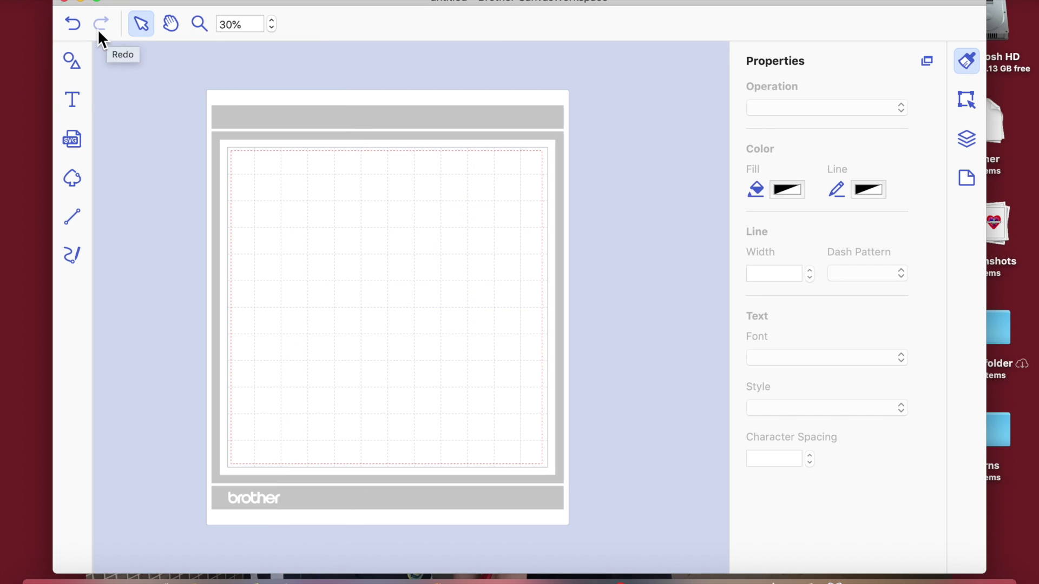
Step: Widen the application window on both sides and shift it slightly down so its title bar shows
{"action": "left_click", "coordinate": [98, 2]}
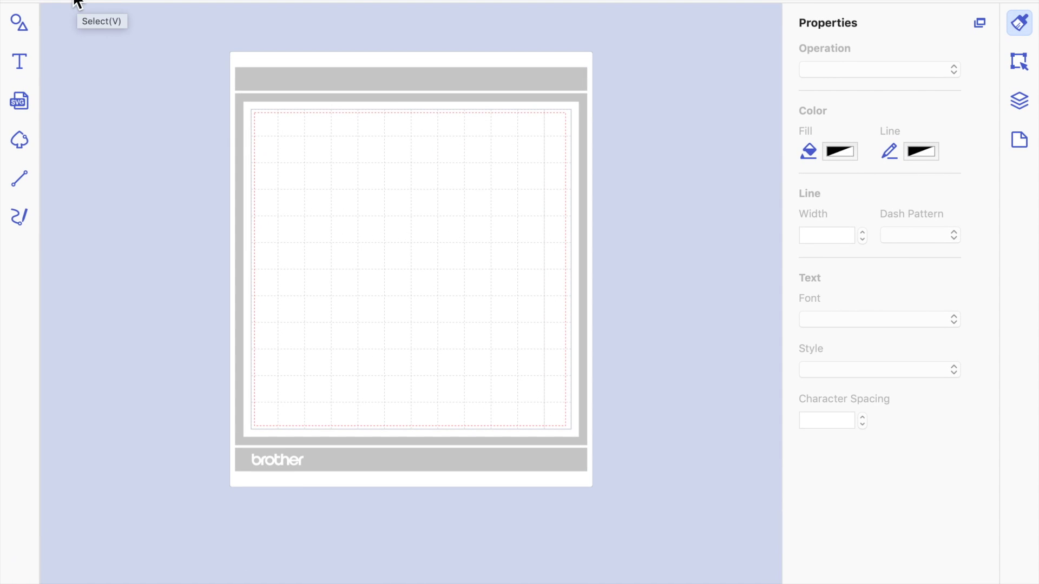
{"action": "left_click", "coordinate": [51, 4]}
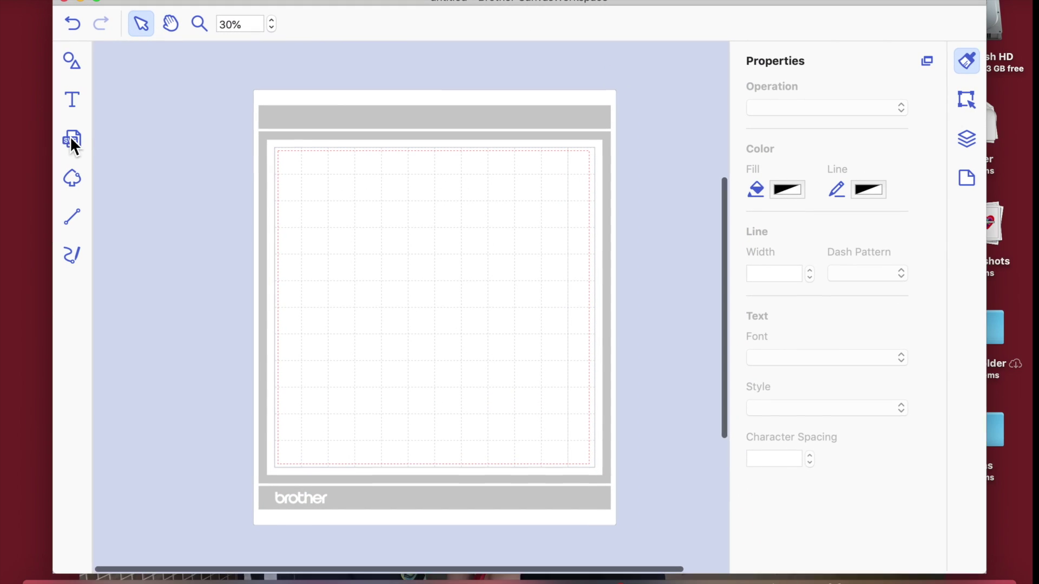
{"action": "left_click_drag", "start_coordinate": [54, 139], "coordinate": [12, 135]}
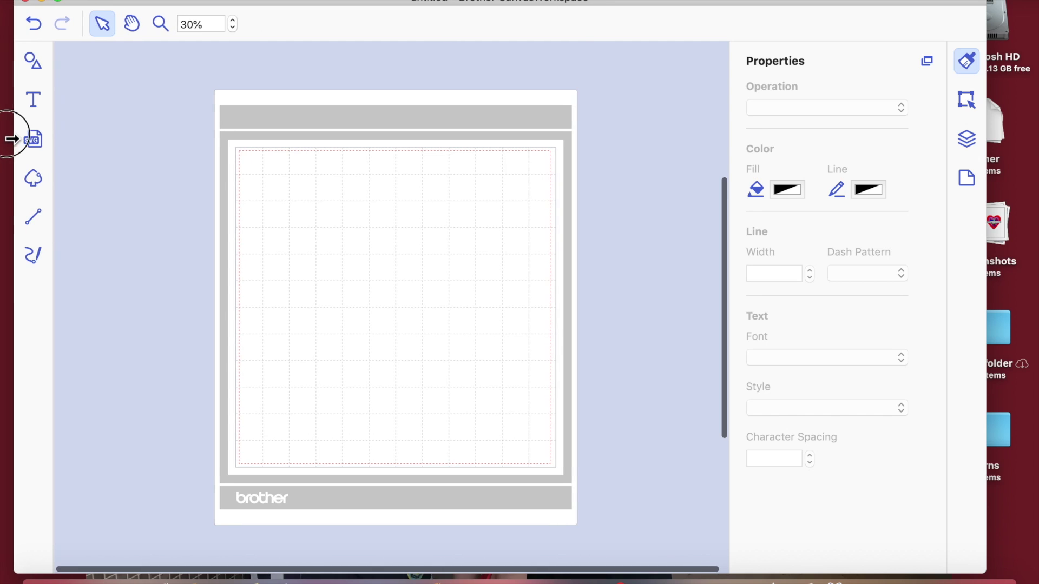
{"action": "left_click_drag", "start_coordinate": [985, 222], "coordinate": [1022, 223]}
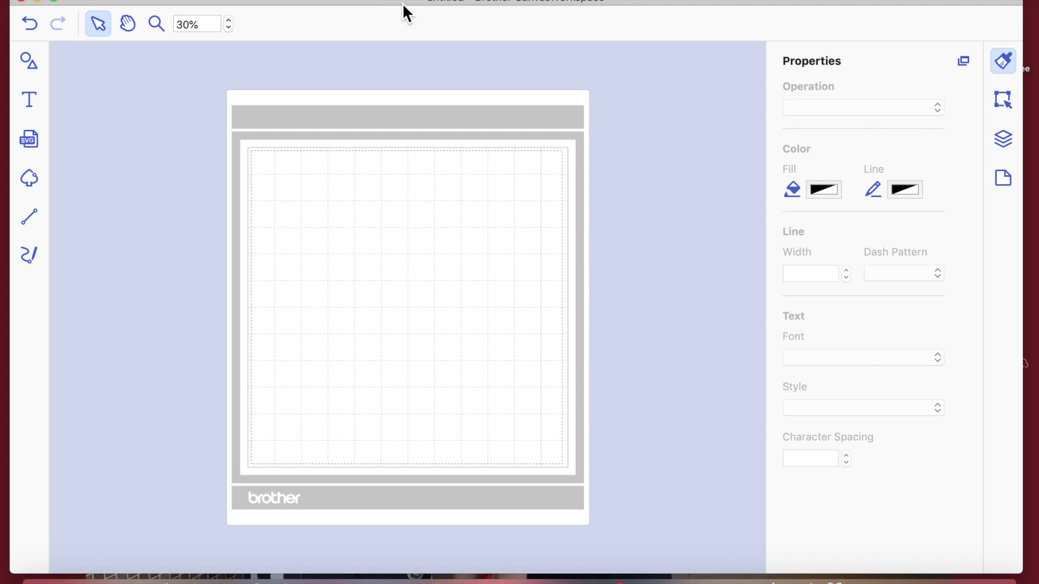
{"action": "left_click_drag", "start_coordinate": [287, 2], "coordinate": [288, 6]}
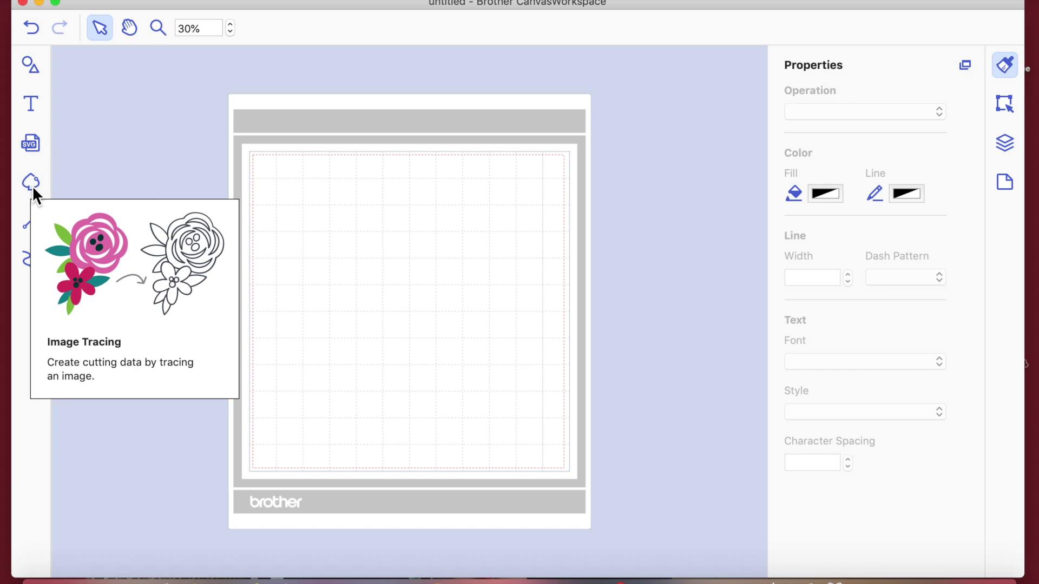
Step: Add a plain square from the basic shapes and place it in the upper-left part of the mat
{"action": "left_click", "coordinate": [32, 67]}
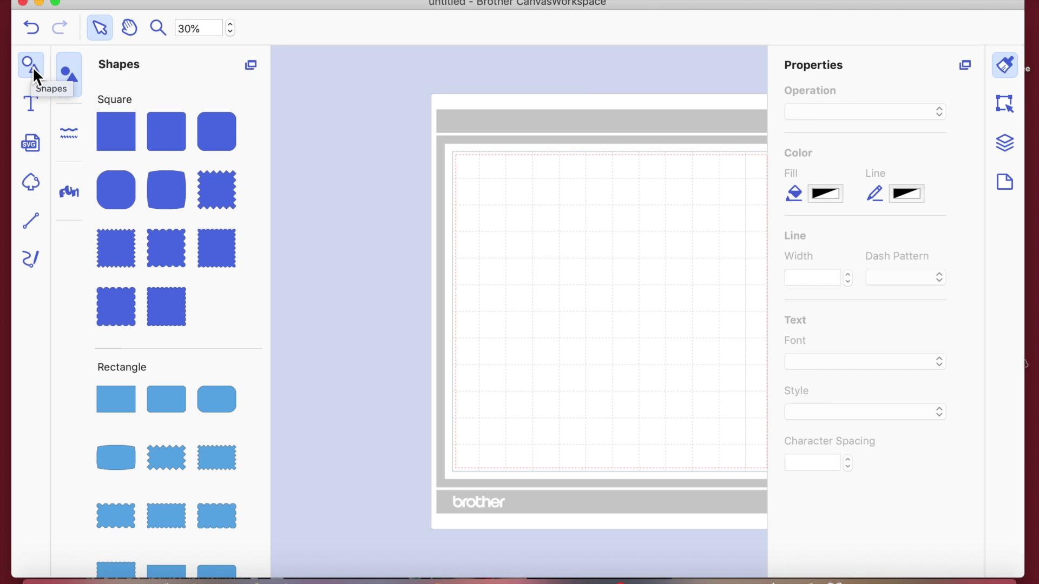
{"action": "left_click", "coordinate": [120, 137]}
{"action": "left_click_drag", "start_coordinate": [545, 248], "coordinate": [582, 287]}
{"action": "left_click", "coordinate": [320, 162]}
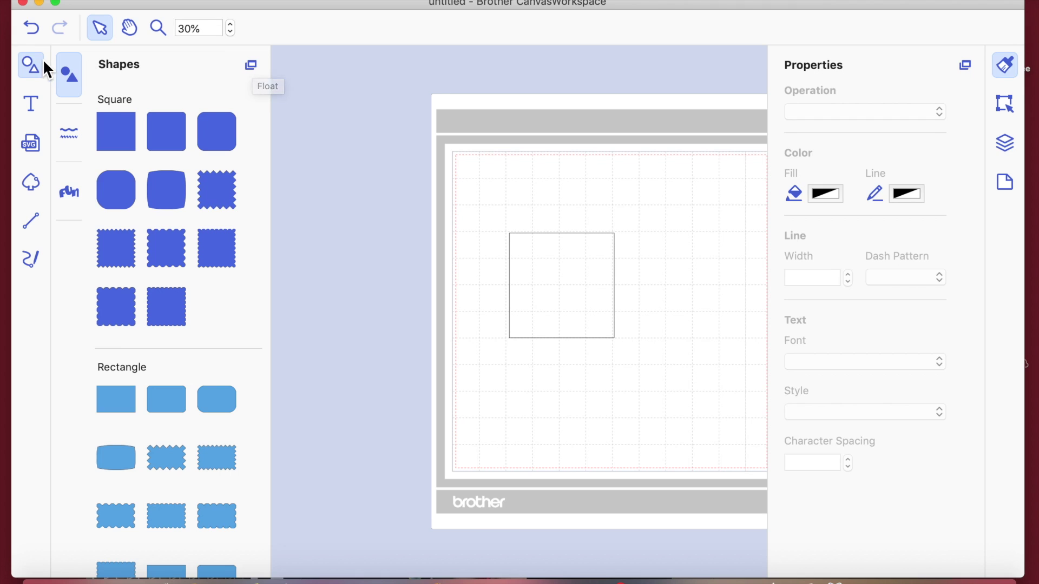
{"action": "left_click", "coordinate": [28, 65]}
{"action": "left_click_drag", "start_coordinate": [346, 278], "coordinate": [343, 240]}
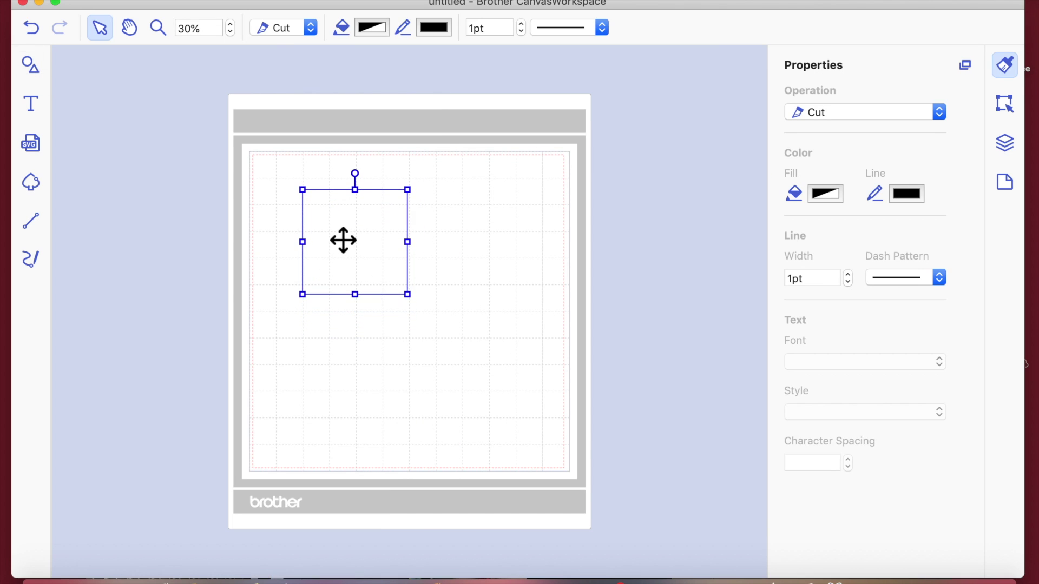
{"action": "left_click", "coordinate": [491, 307]}
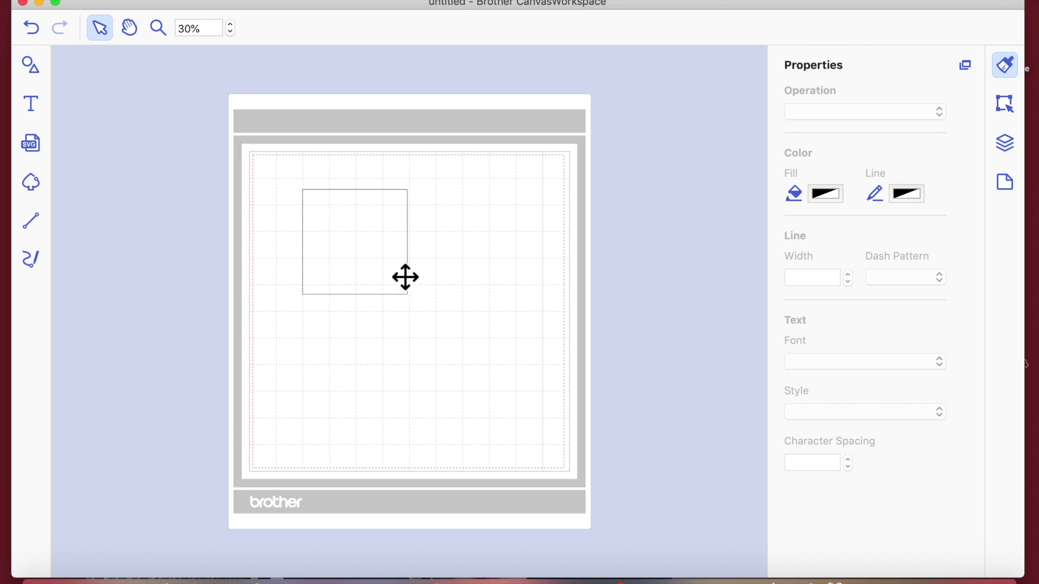
Step: Duplicate the square on the mat
{"action": "left_click", "coordinate": [374, 262]}
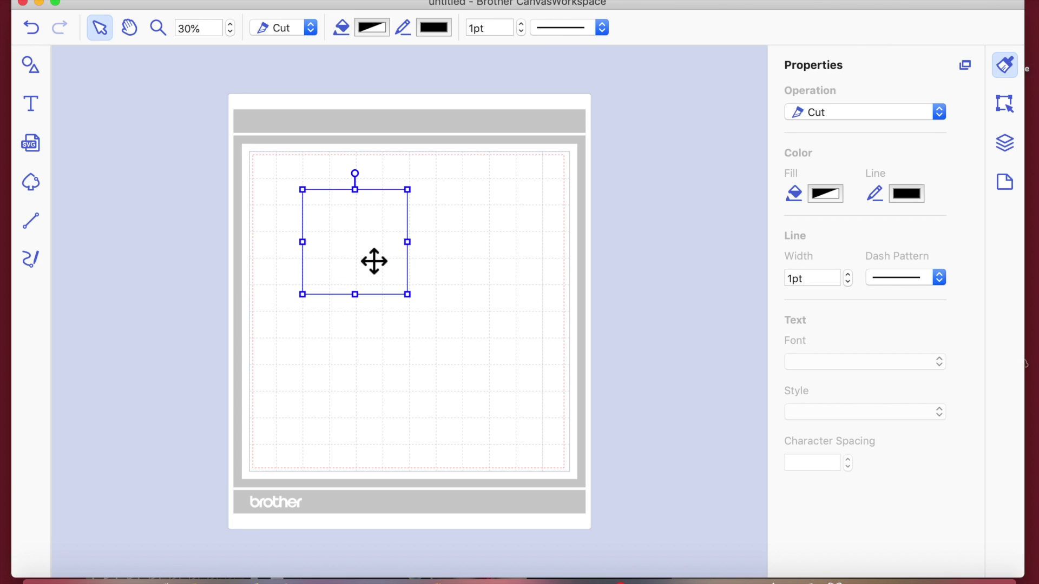
{"action": "right_click", "coordinate": [370, 257]}
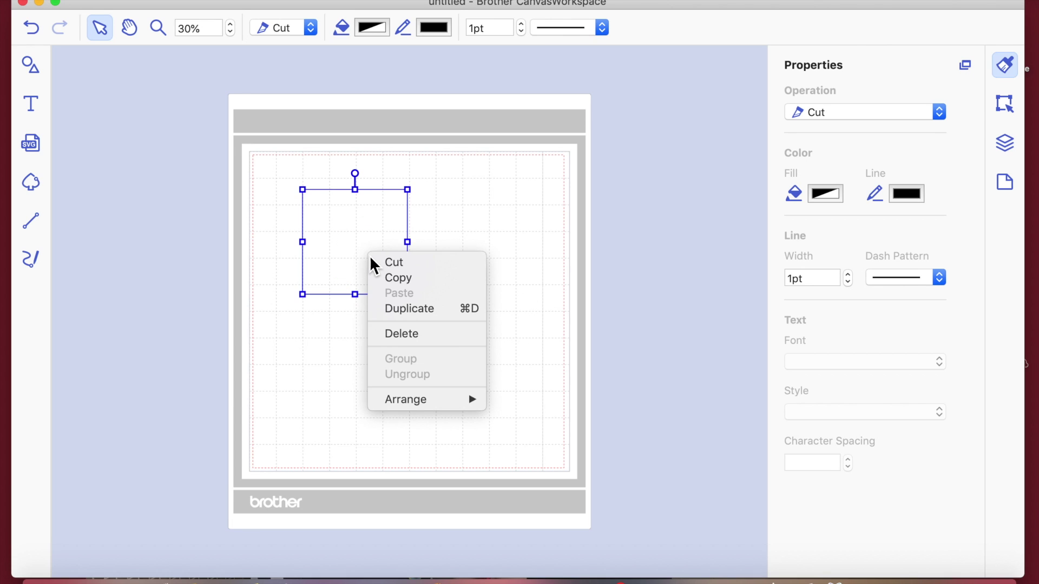
{"action": "left_click", "coordinate": [430, 308]}
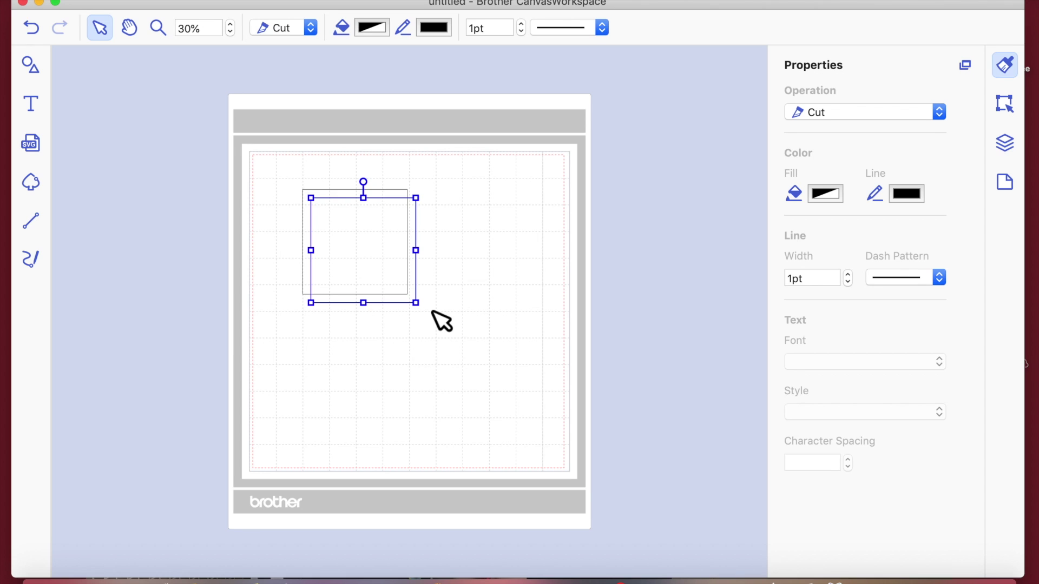
{"action": "key", "text": "super+v"}
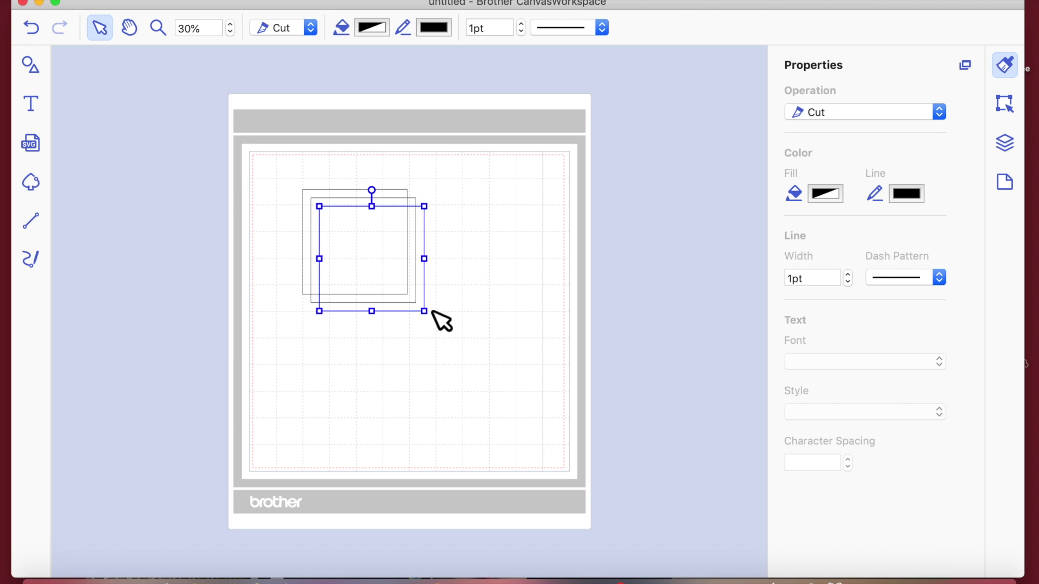
{"action": "left_click_drag", "start_coordinate": [378, 274], "coordinate": [624, 229]}
{"action": "key", "text": "Delete"}
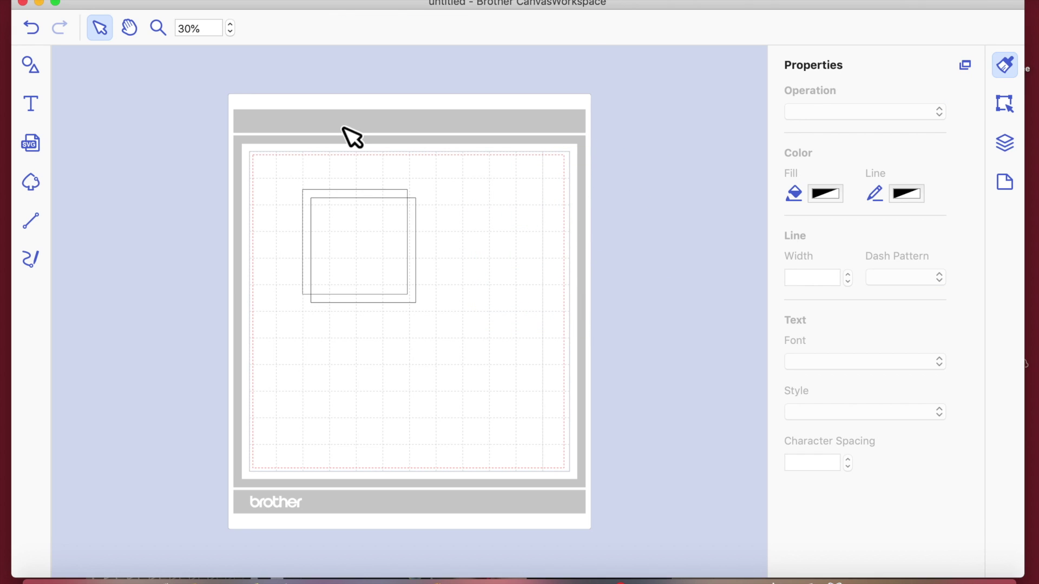
Step: Move the duplicate square off the mat into the empty workspace to the left of it
{"action": "key", "text": "super+v"}
{"action": "left_click_drag", "start_coordinate": [354, 278], "coordinate": [469, 262]}
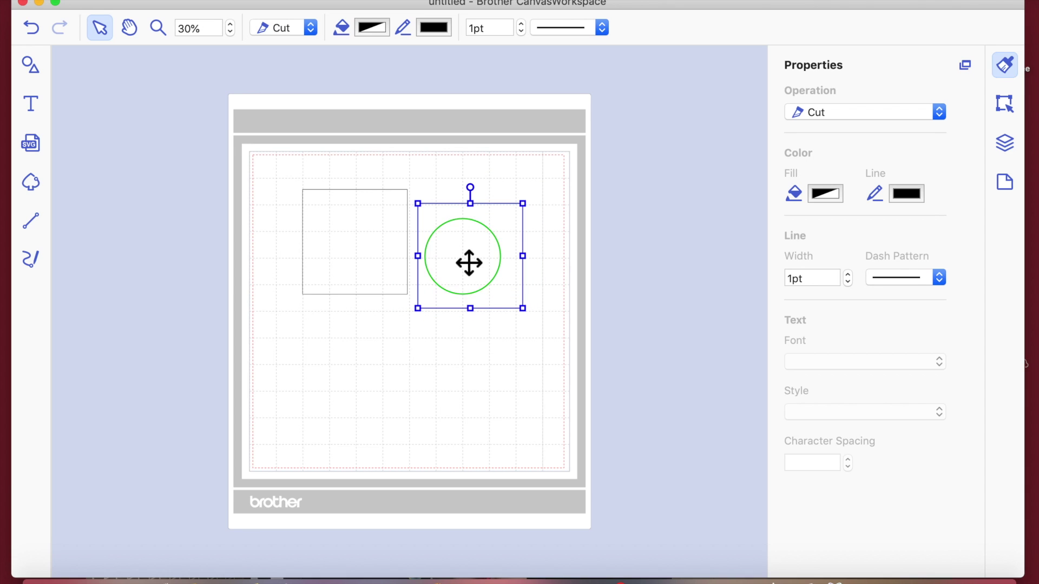
{"action": "right_click", "coordinate": [464, 257]}
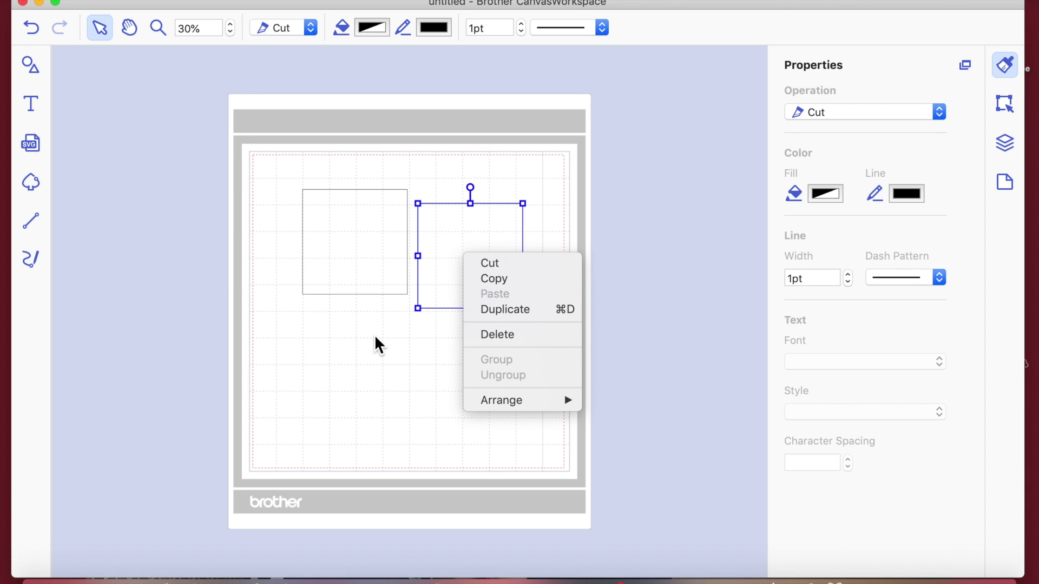
{"action": "left_click", "coordinate": [451, 263]}
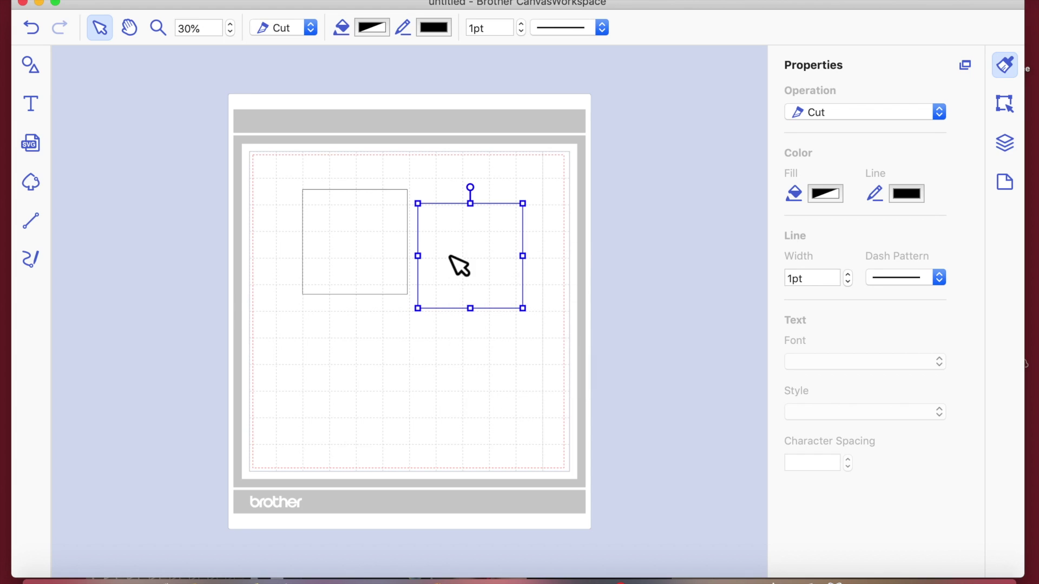
{"action": "left_click", "coordinate": [584, 229]}
{"action": "left_click_drag", "start_coordinate": [458, 245], "coordinate": [128, 179]}
Step: Fill the square on the mat with purple and close the color picker
{"action": "left_click", "coordinate": [360, 232]}
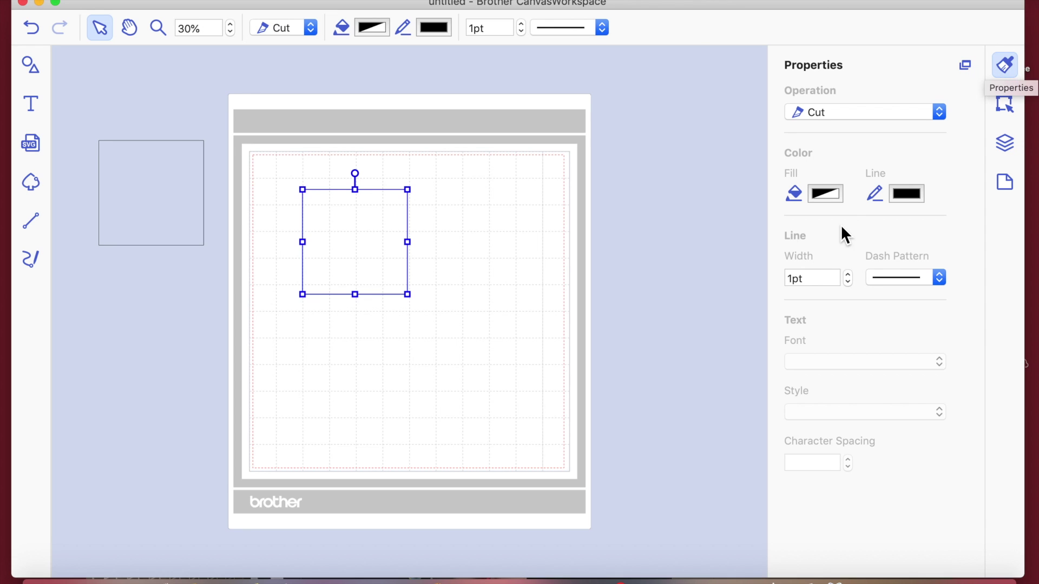
{"action": "left_click", "coordinate": [824, 195]}
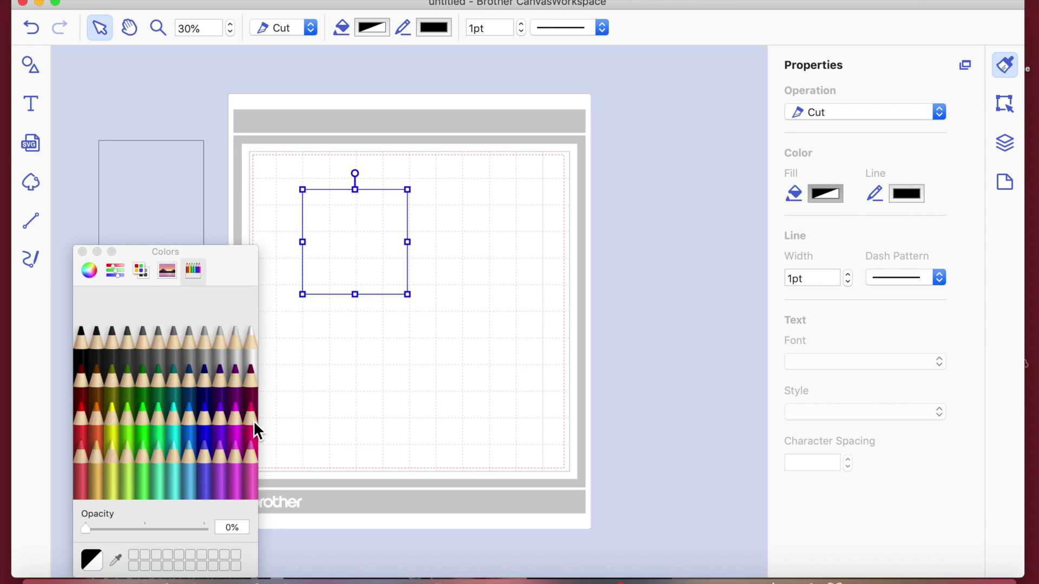
{"action": "left_click", "coordinate": [225, 430]}
{"action": "left_click", "coordinate": [499, 303]}
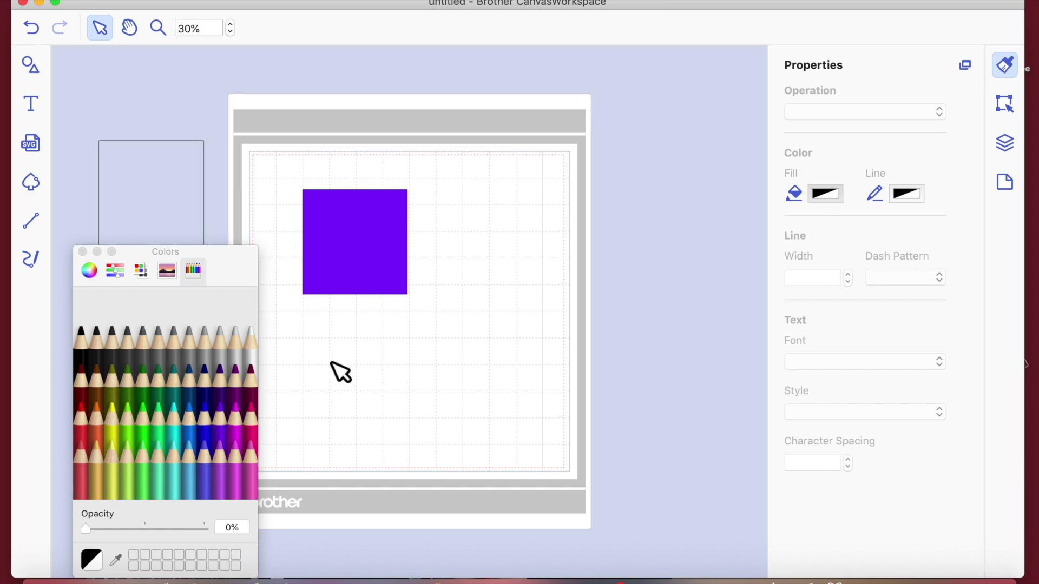
{"action": "left_click", "coordinate": [340, 269]}
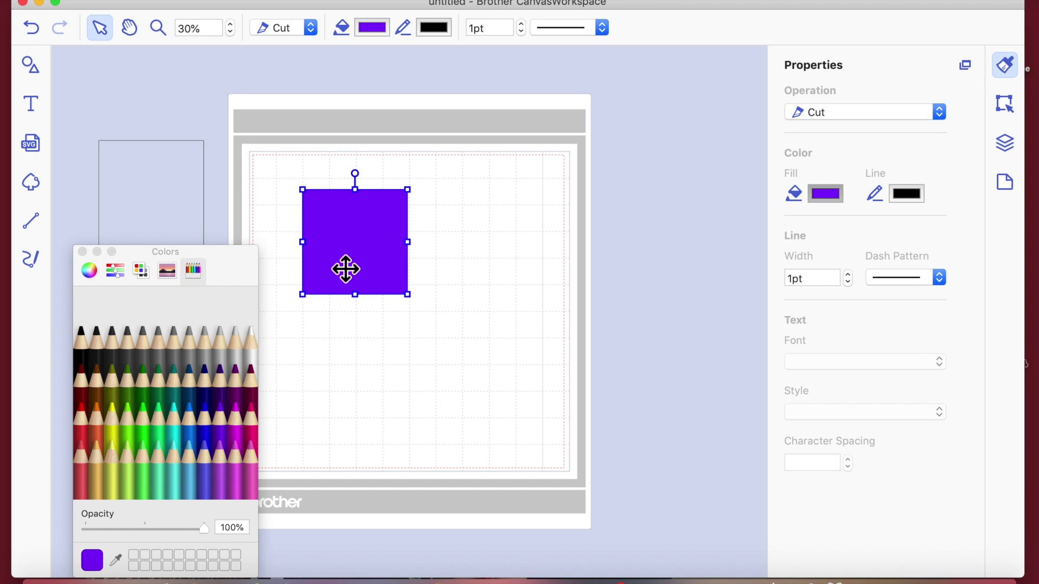
{"action": "left_click", "coordinate": [83, 252]}
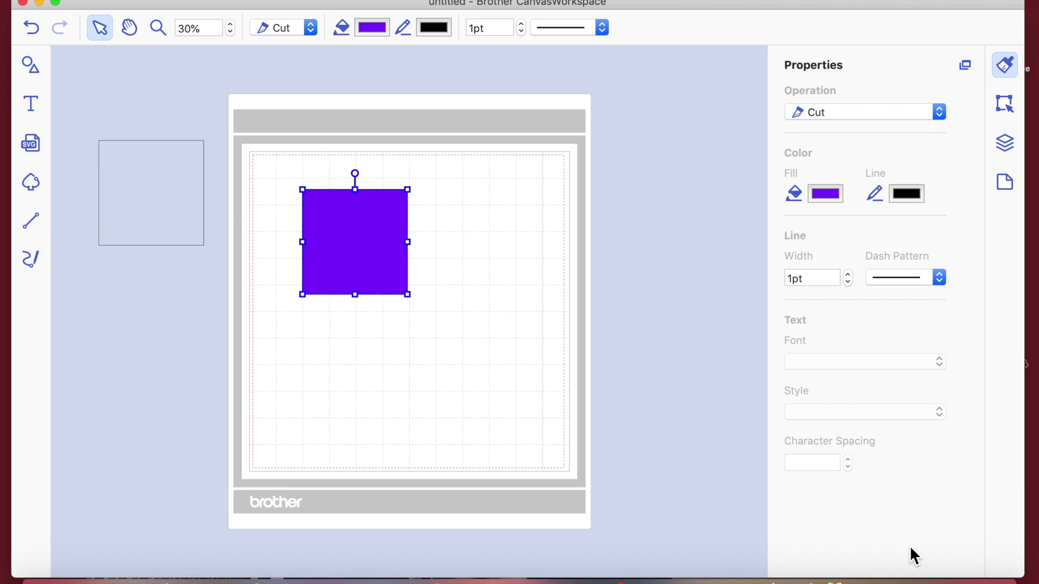
Step: Start an offset line for the purple square and set its spacing to 0.12"
{"action": "left_click", "coordinate": [1005, 105]}
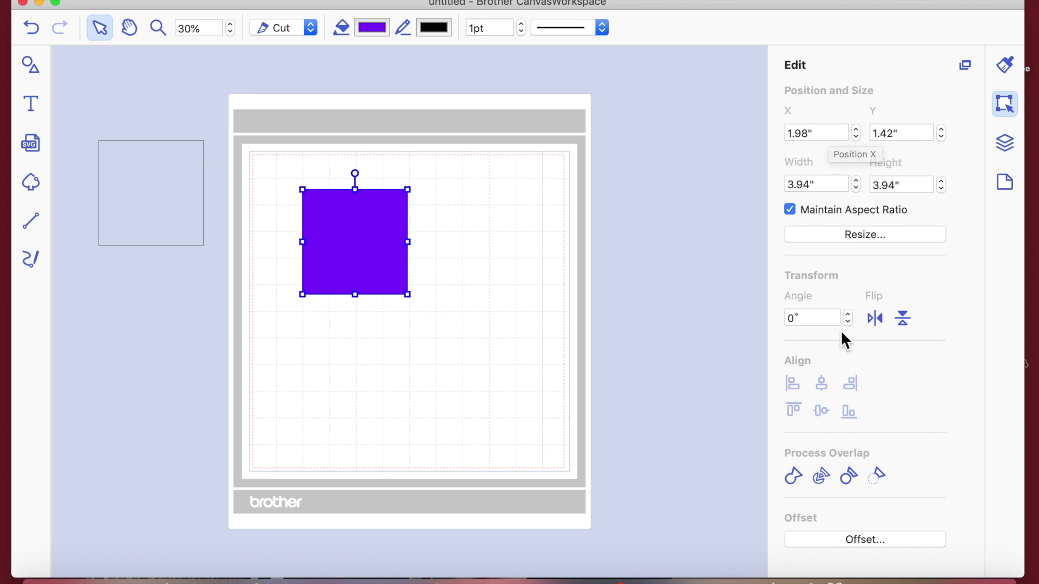
{"action": "left_click", "coordinate": [865, 538]}
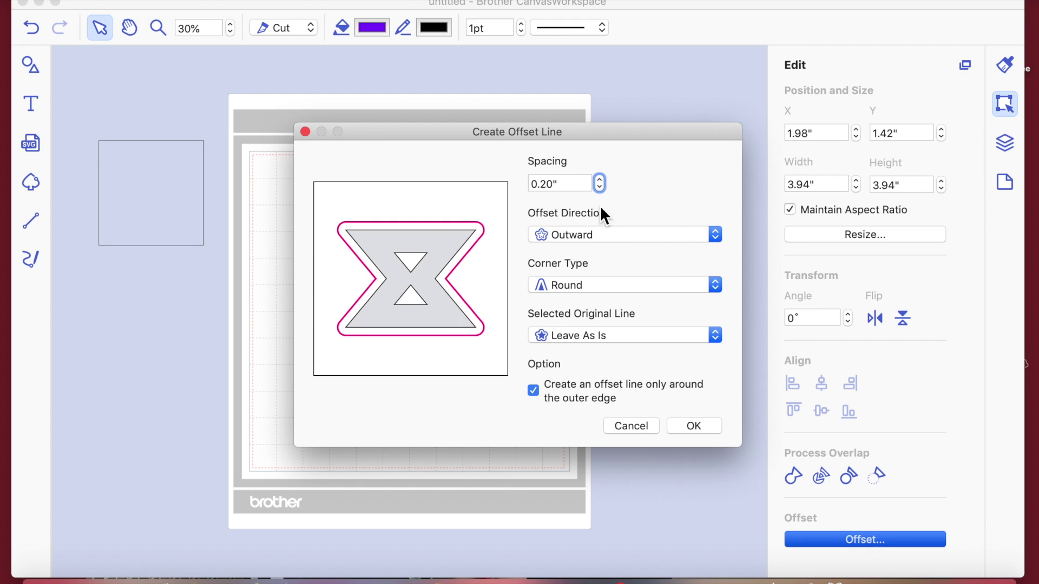
{"action": "left_click", "coordinate": [567, 186]}
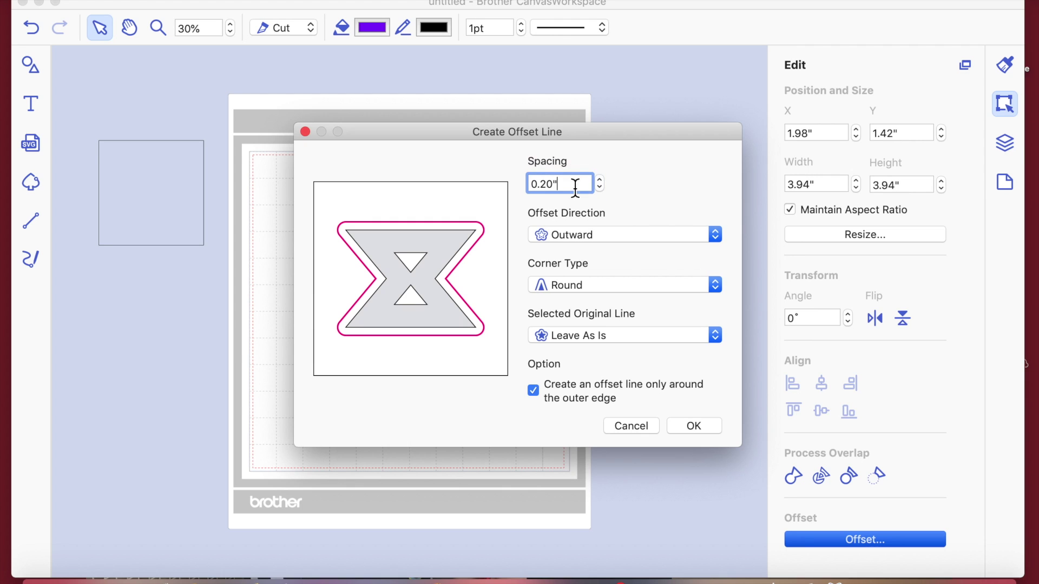
{"action": "left_click", "coordinate": [600, 189]}
{"action": "left_click", "coordinate": [602, 189]}
{"action": "left_click", "coordinate": [602, 189]}
{"action": "left_click", "coordinate": [602, 189]}
{"action": "left_click", "coordinate": [600, 182]}
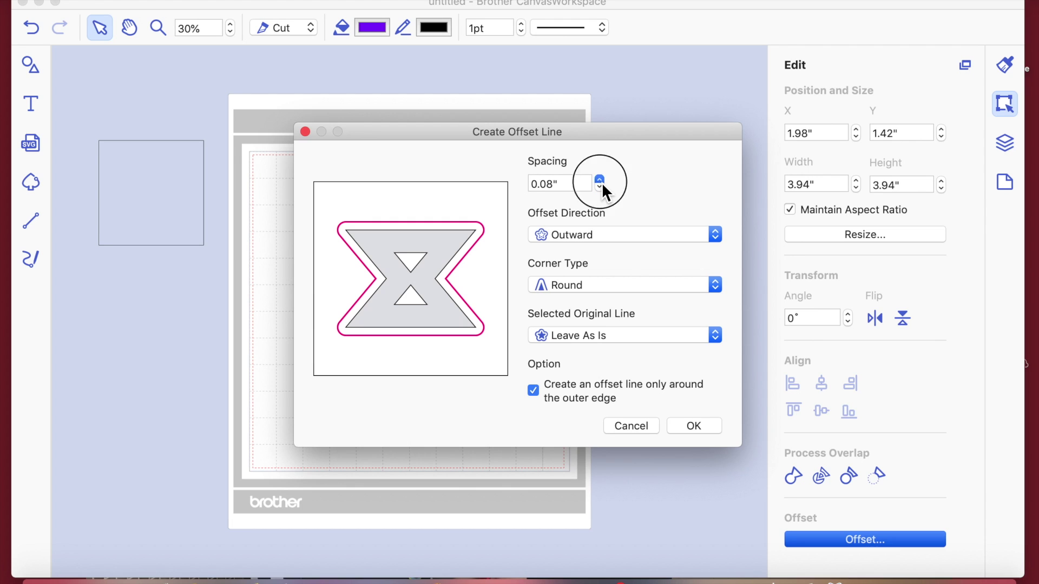
{"action": "left_click", "coordinate": [602, 183]}
Step: Set the offset's corner type to Bevel and create the outward offset line around the purple square
{"action": "left_click", "coordinate": [715, 287]}
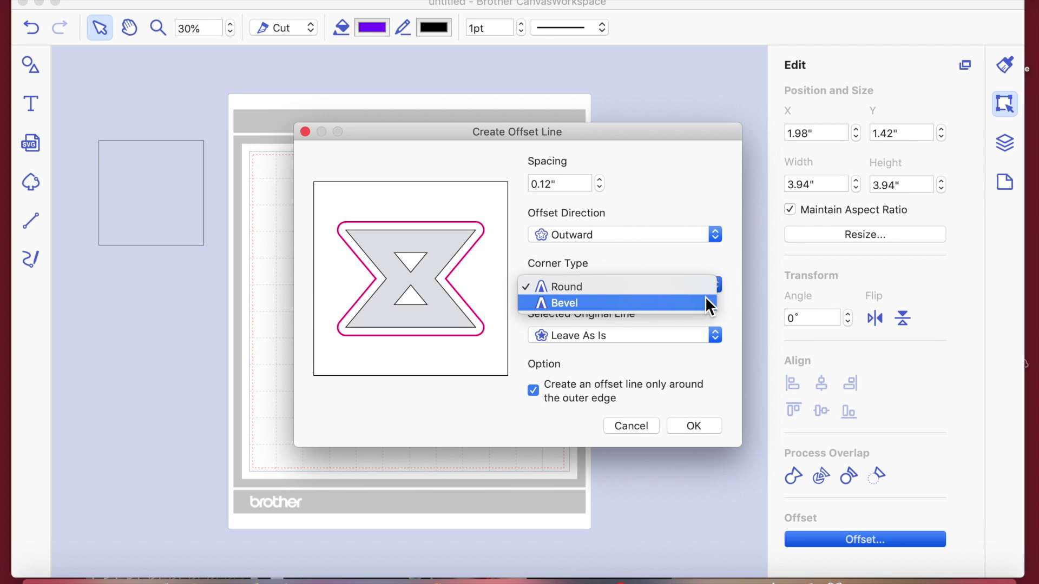
{"action": "left_click", "coordinate": [706, 302]}
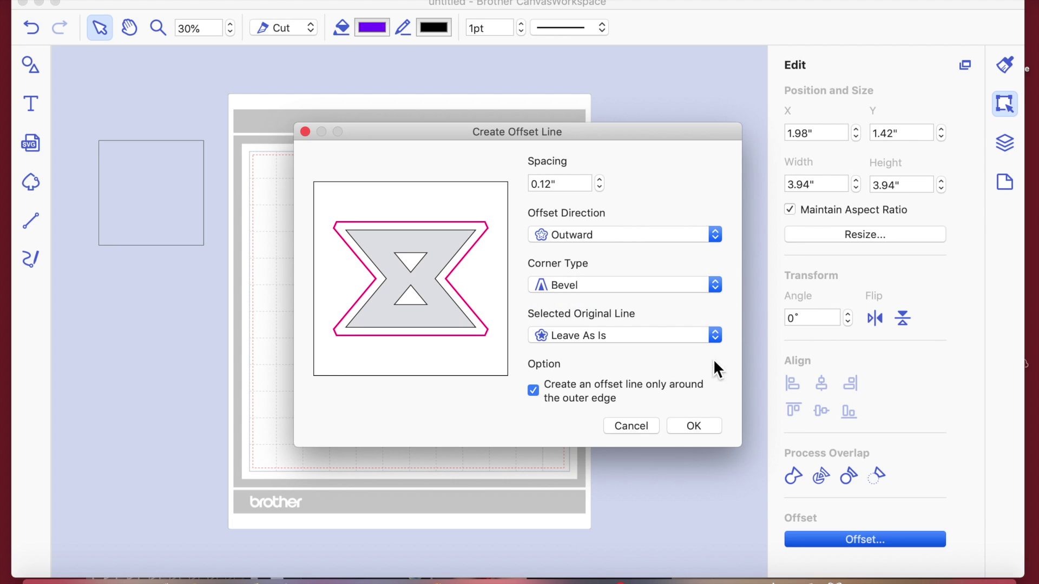
{"action": "left_click", "coordinate": [694, 426]}
{"action": "left_click", "coordinate": [489, 309]}
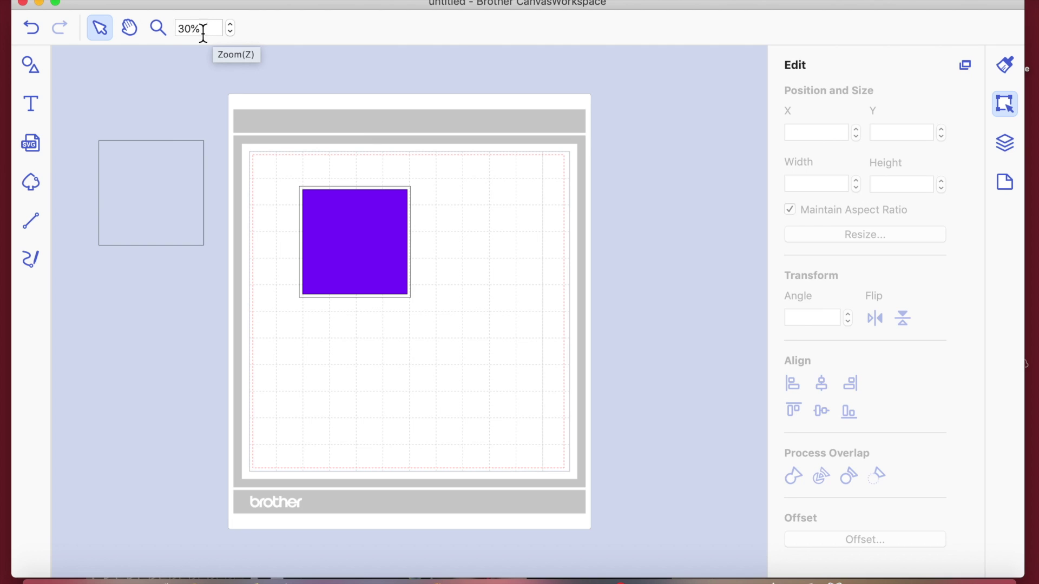
Step: Zoom in to 60% and inspect the offset outline around the purple square
{"action": "left_click", "coordinate": [232, 25]}
{"action": "left_click", "coordinate": [231, 25]}
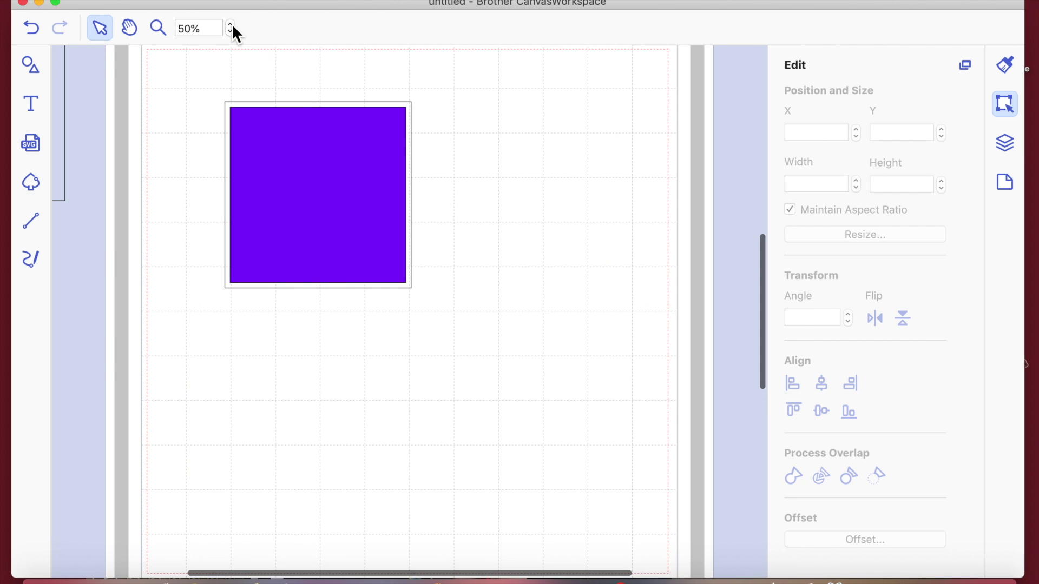
{"action": "left_click", "coordinate": [410, 290]}
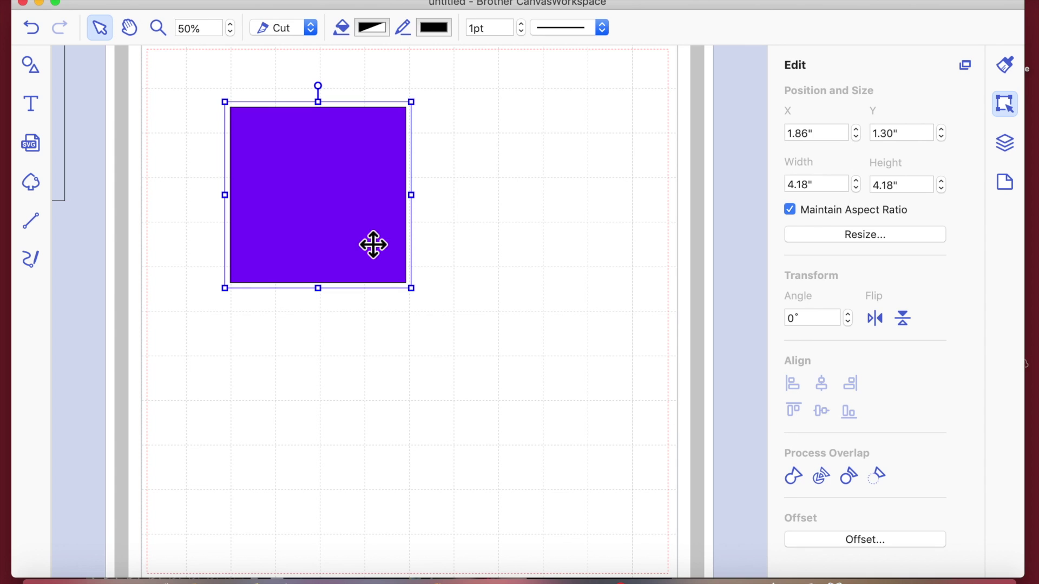
{"action": "double_click", "coordinate": [351, 232]}
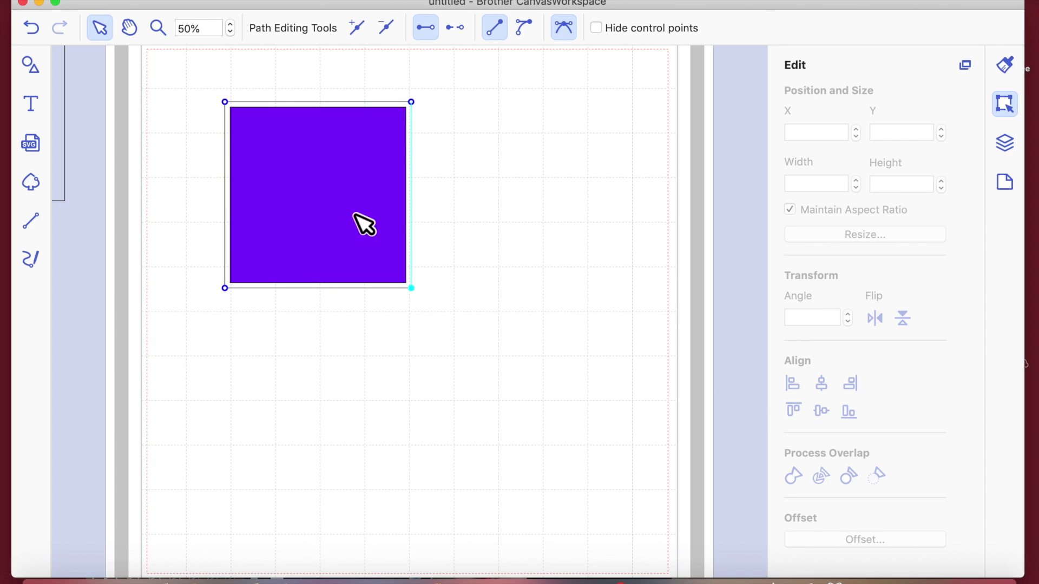
{"action": "left_click", "coordinate": [535, 224]}
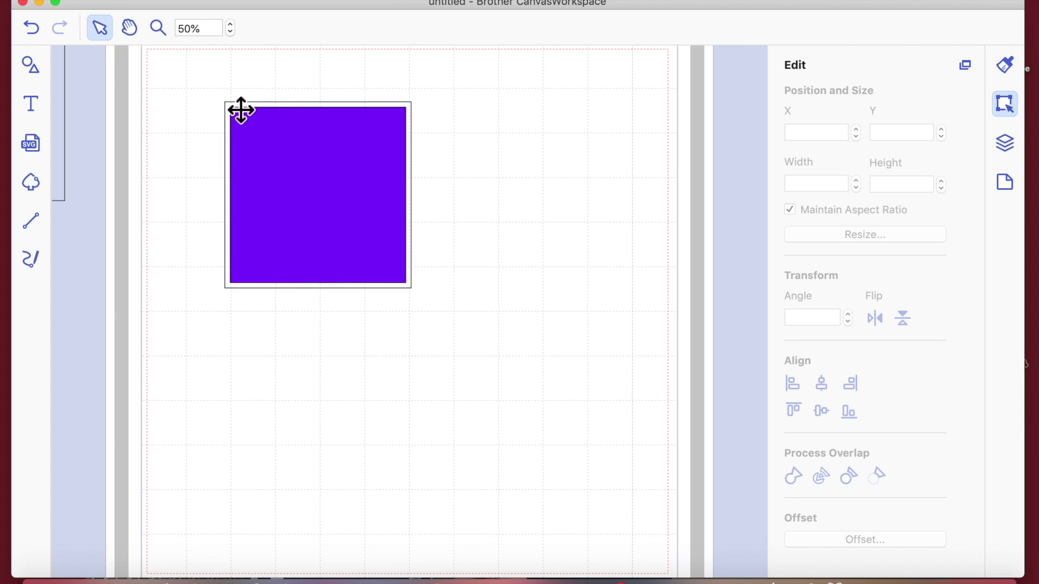
{"action": "left_click", "coordinate": [231, 25]}
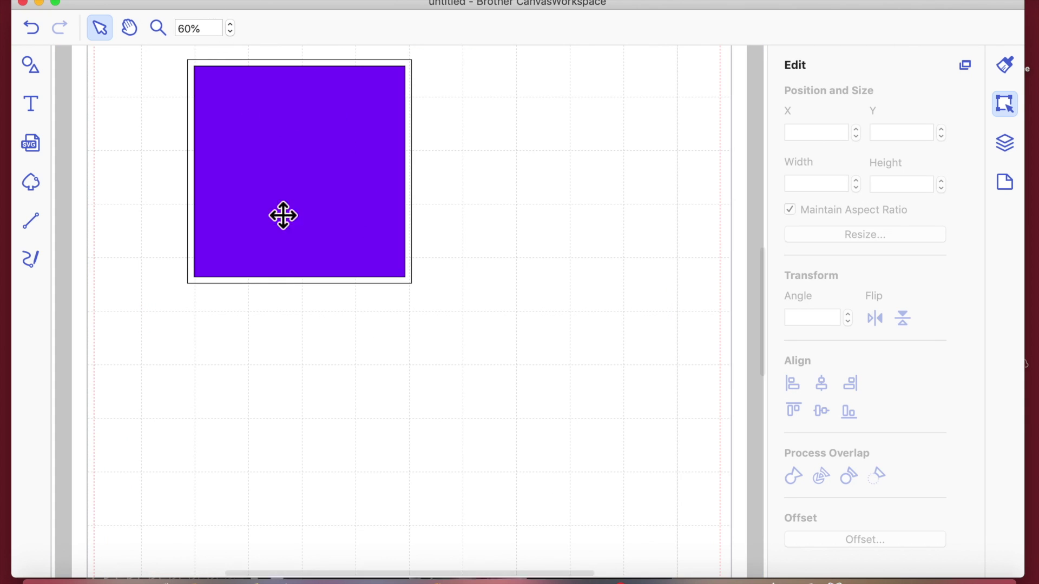
{"action": "left_click", "coordinate": [294, 171]}
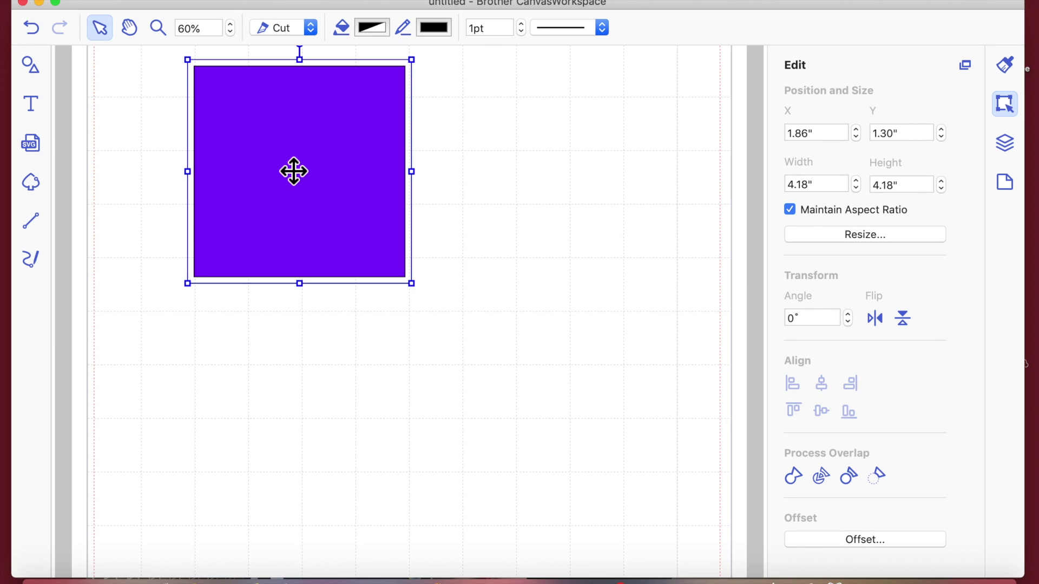
Step: Bring the purple square's layer to the top of the layer stack
{"action": "left_click", "coordinate": [1006, 141]}
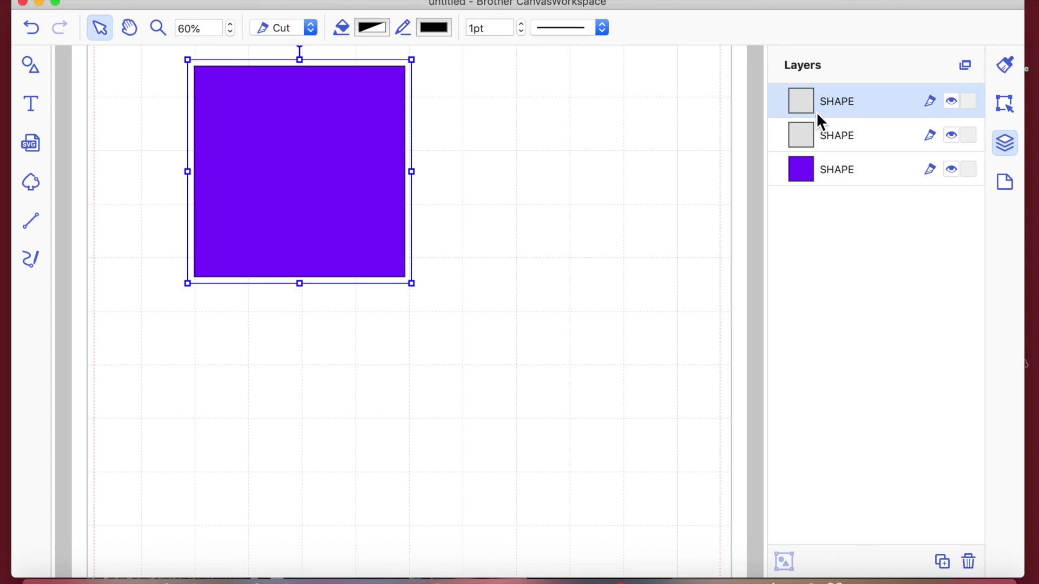
{"action": "left_click", "coordinate": [844, 179]}
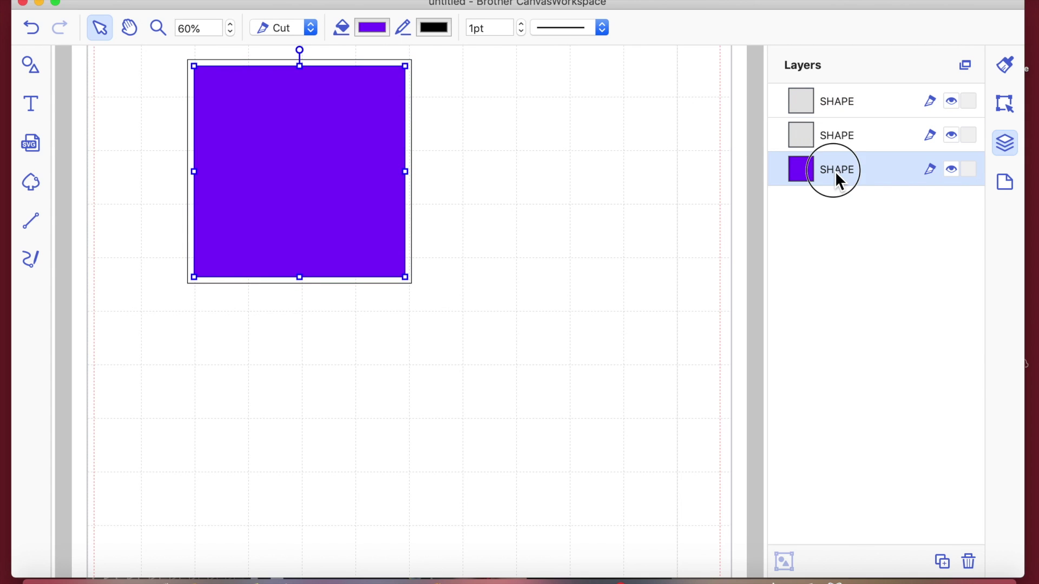
{"action": "left_click_drag", "start_coordinate": [837, 172], "coordinate": [834, 102]}
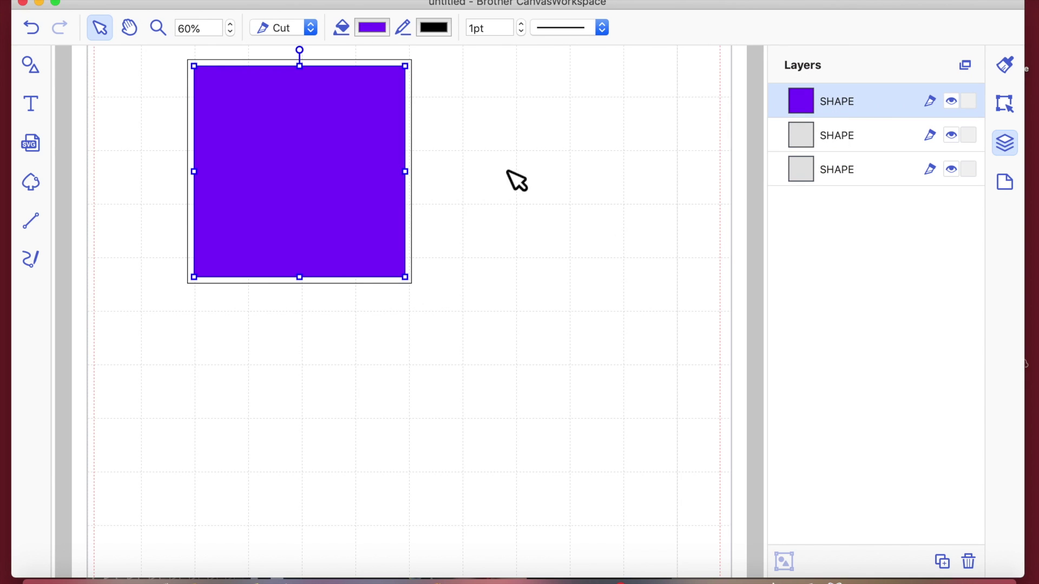
Step: Fill the offset shape around the purple square with bright magenta
{"action": "left_click", "coordinate": [863, 147]}
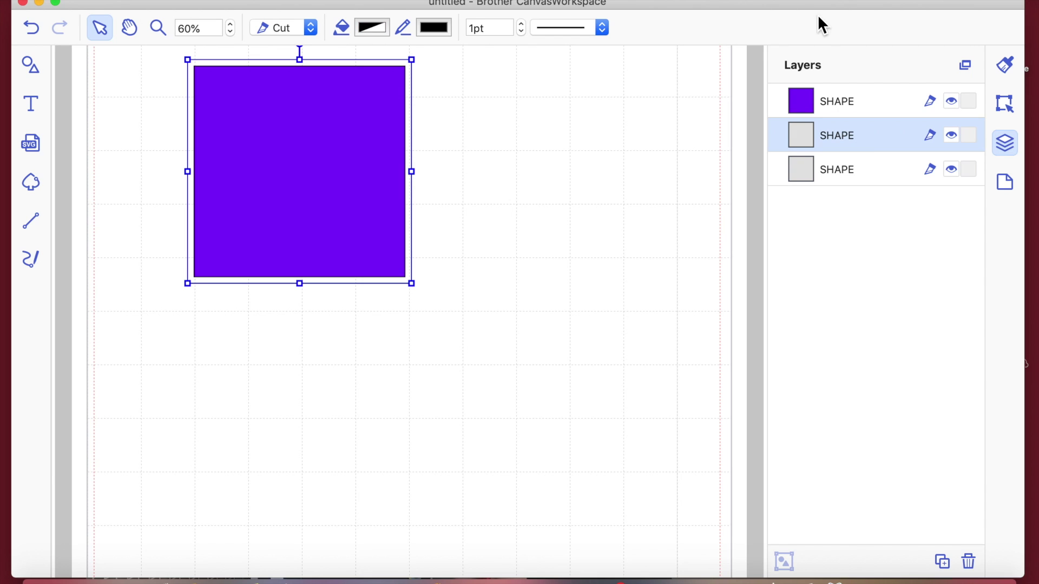
{"action": "left_click", "coordinate": [1008, 76]}
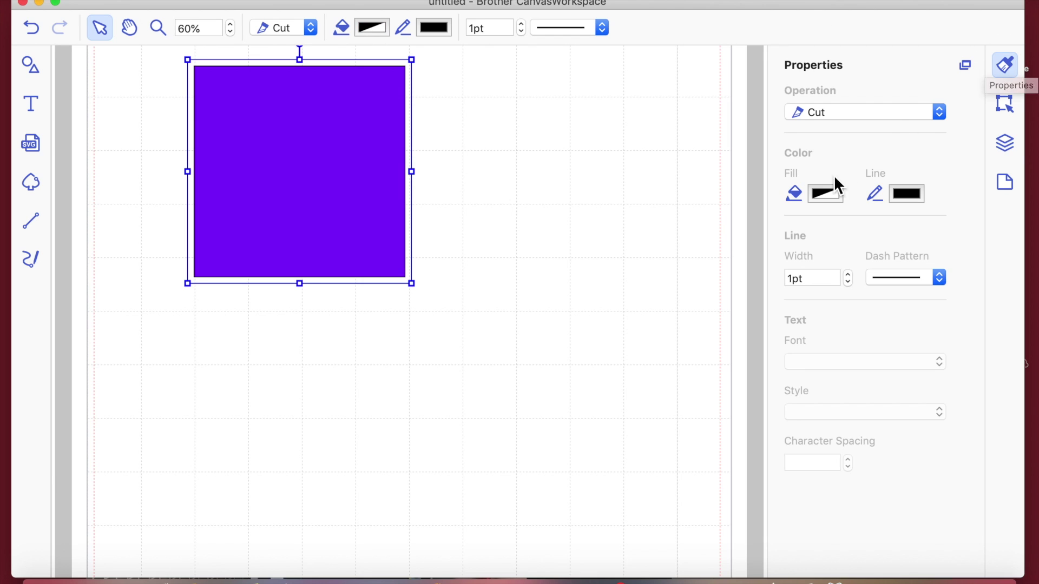
{"action": "left_click", "coordinate": [830, 196]}
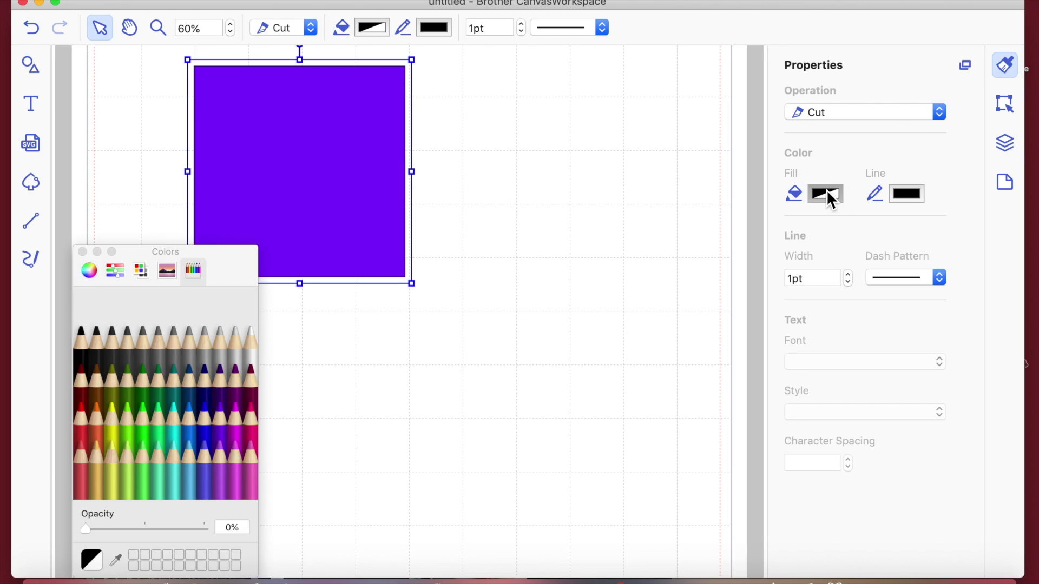
{"action": "left_click", "coordinate": [237, 433]}
{"action": "left_click", "coordinate": [478, 447]}
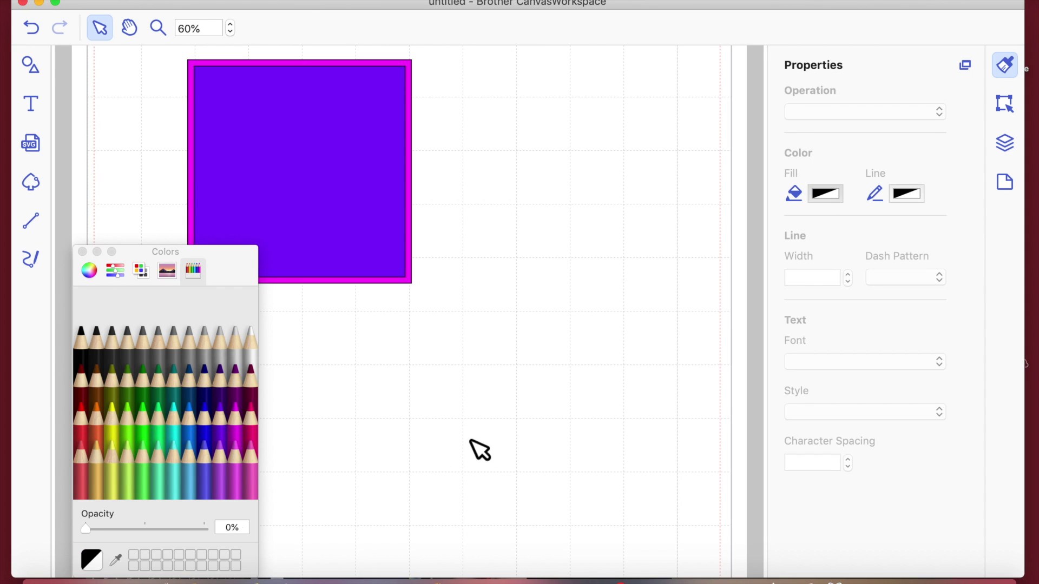
Step: Move the purple square off the magenta one to the empty area right of it and close the color picker
{"action": "left_click", "coordinate": [383, 263]}
{"action": "left_click", "coordinate": [345, 211]}
{"action": "left_click_drag", "start_coordinate": [542, 214], "coordinate": [607, 219]}
{"action": "left_click", "coordinate": [82, 252]}
{"action": "double_click", "coordinate": [517, 161]}
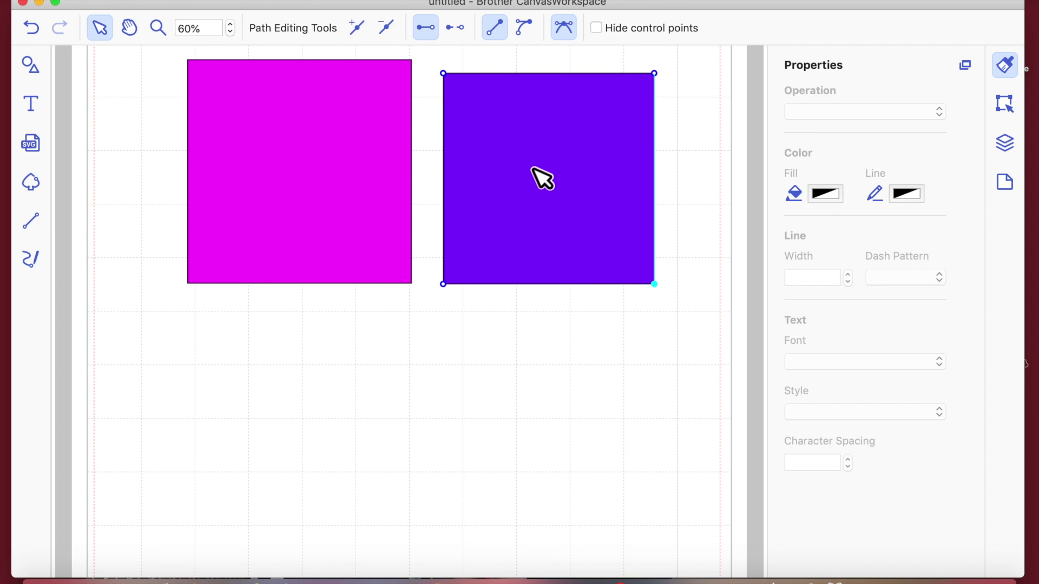
{"action": "key", "text": "Escape"}
Step: Create an inward offset line inside the purple square with 0.12" spacing and Bevel corners, leaving the original line as is
{"action": "left_click", "coordinate": [587, 182]}
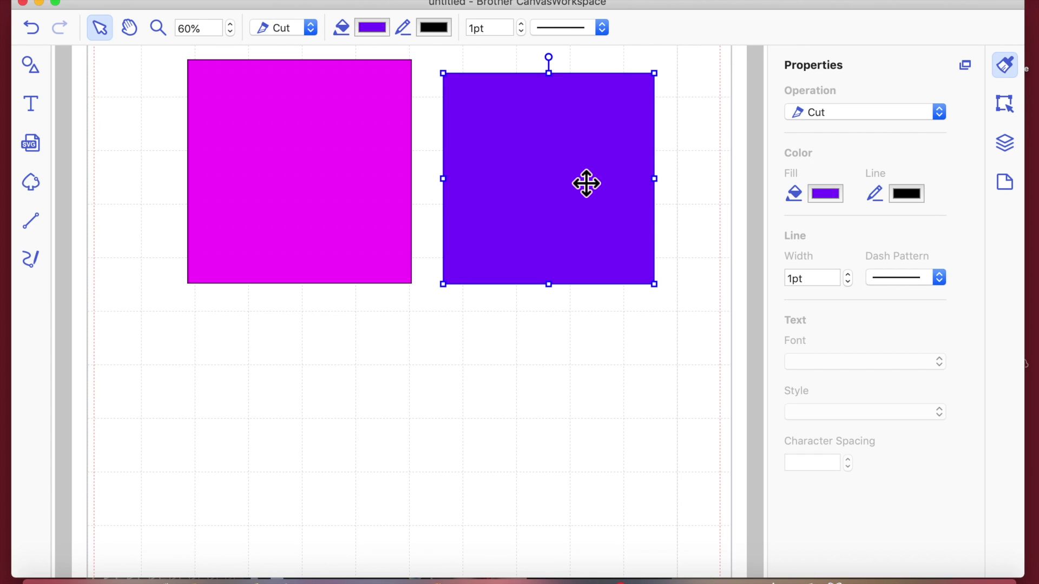
{"action": "left_click", "coordinate": [1010, 106]}
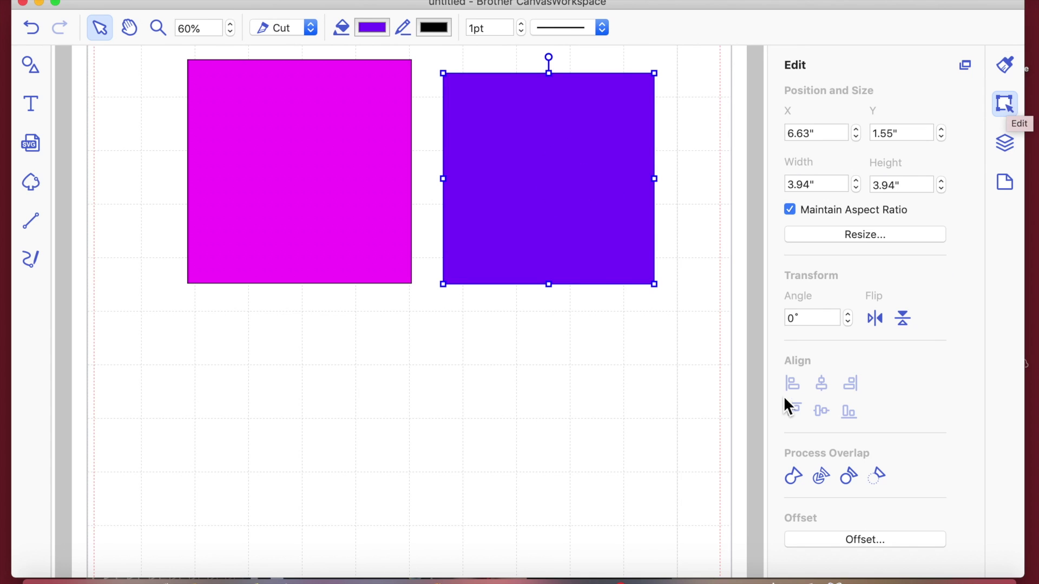
{"action": "left_click", "coordinate": [832, 539]}
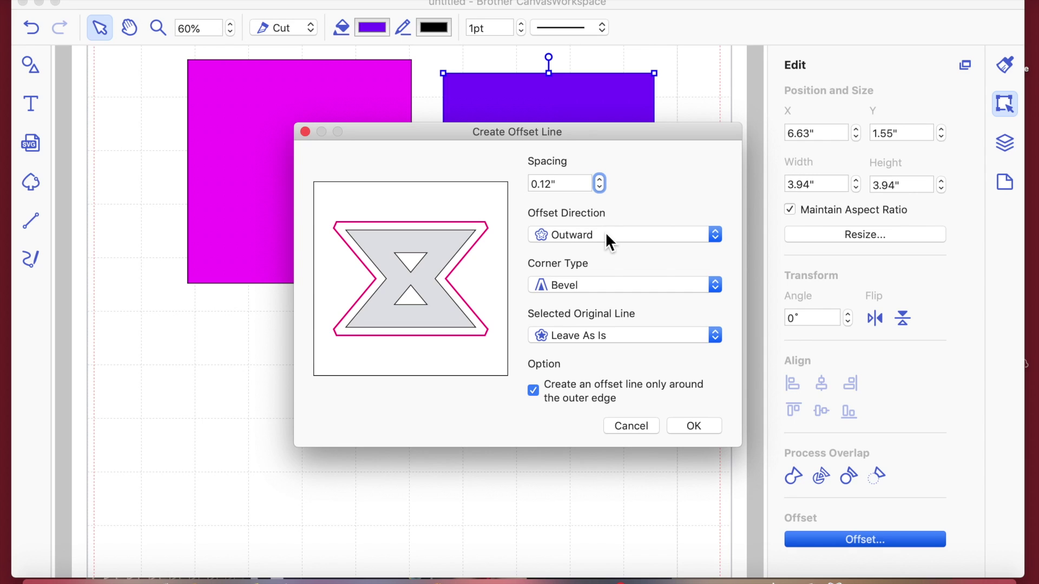
{"action": "left_click", "coordinate": [719, 236]}
{"action": "left_click", "coordinate": [704, 254]}
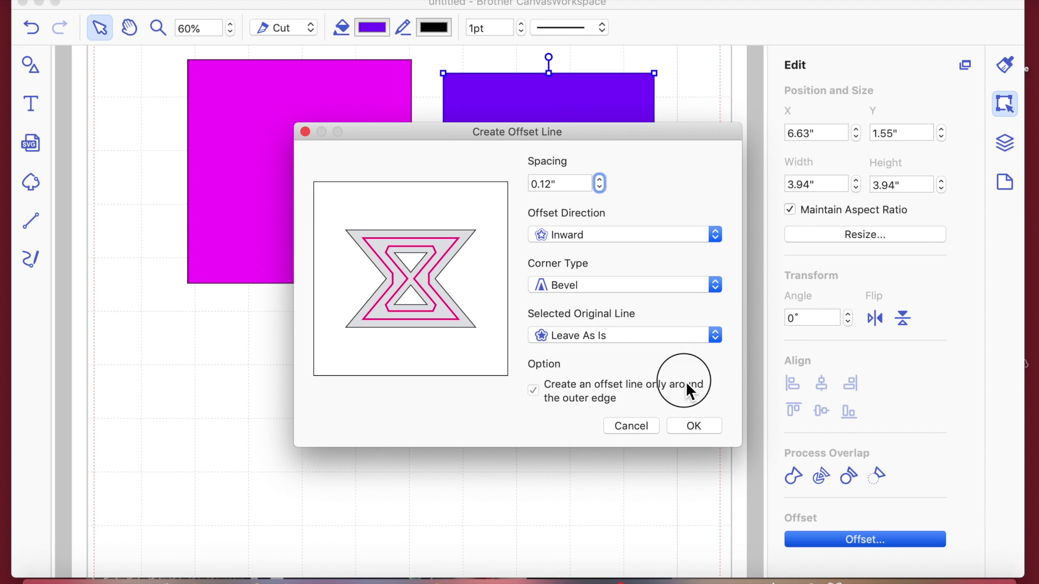
{"action": "left_click", "coordinate": [698, 427]}
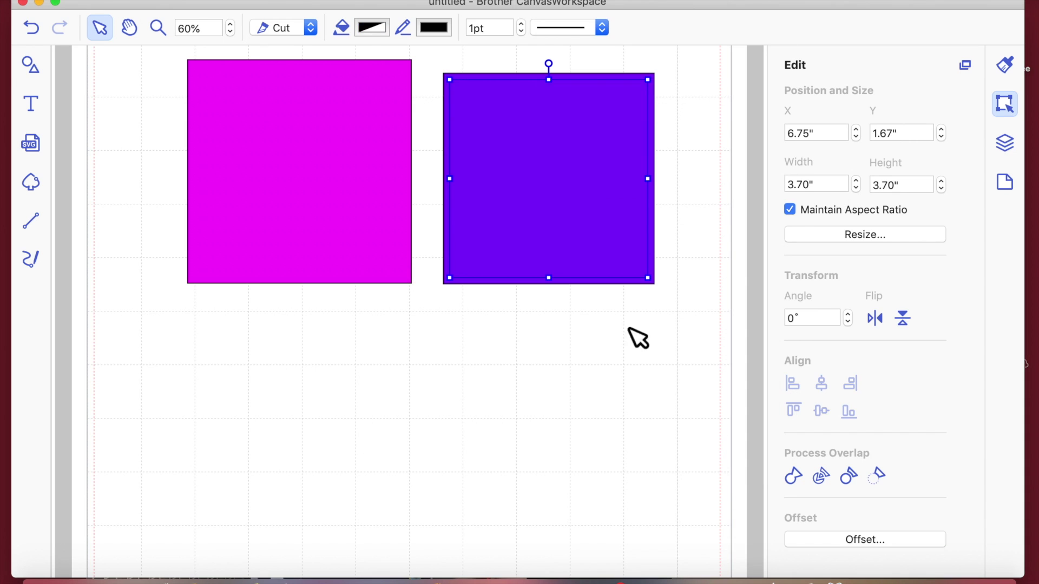
Step: Fill the inner offset square with the Carnation pink color and close the color picker
{"action": "left_click", "coordinate": [552, 155]}
{"action": "left_click", "coordinate": [1007, 64]}
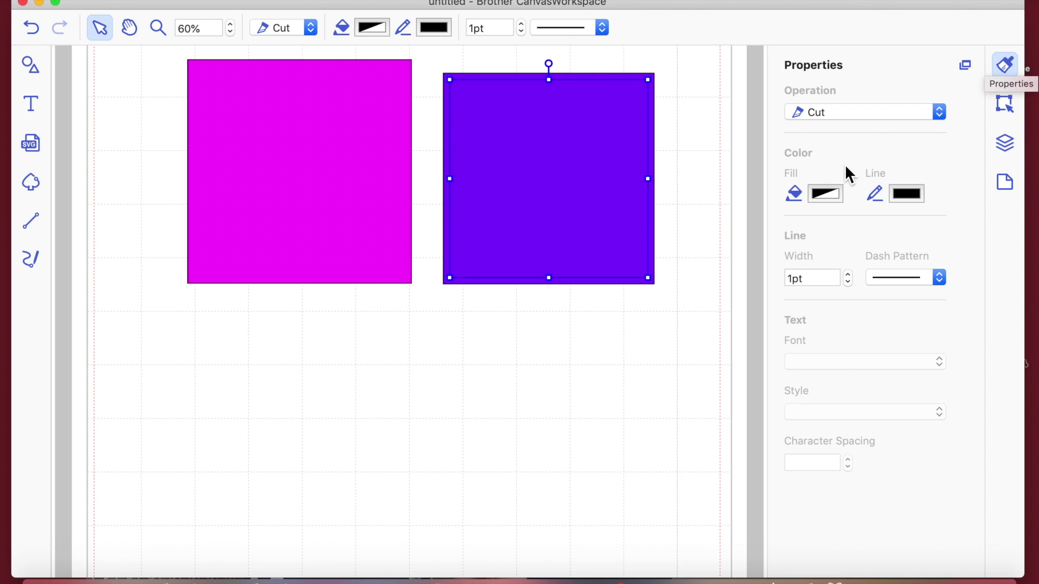
{"action": "left_click", "coordinate": [826, 194]}
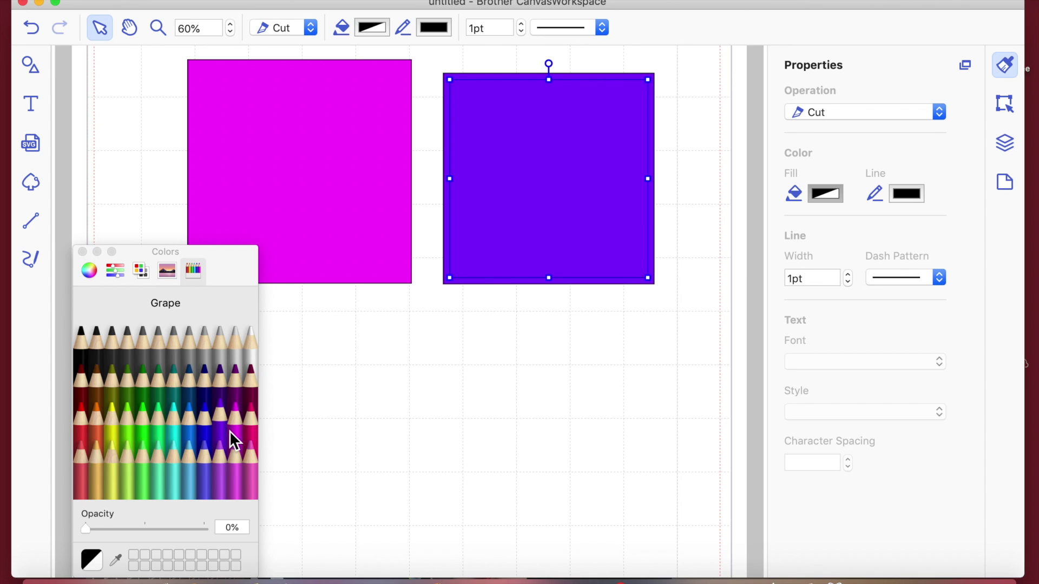
{"action": "left_click", "coordinate": [211, 469]}
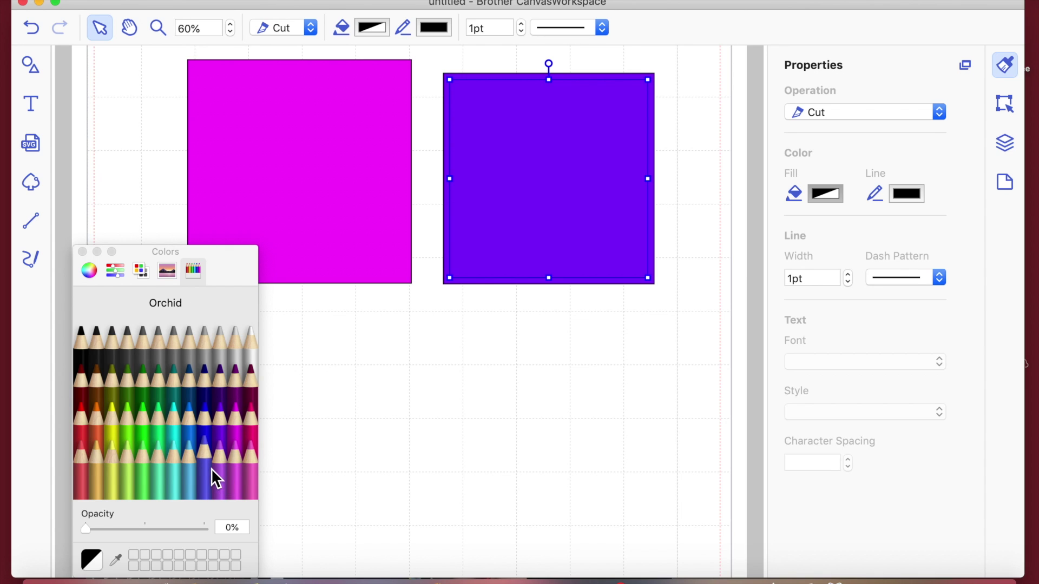
{"action": "left_click", "coordinate": [250, 469]}
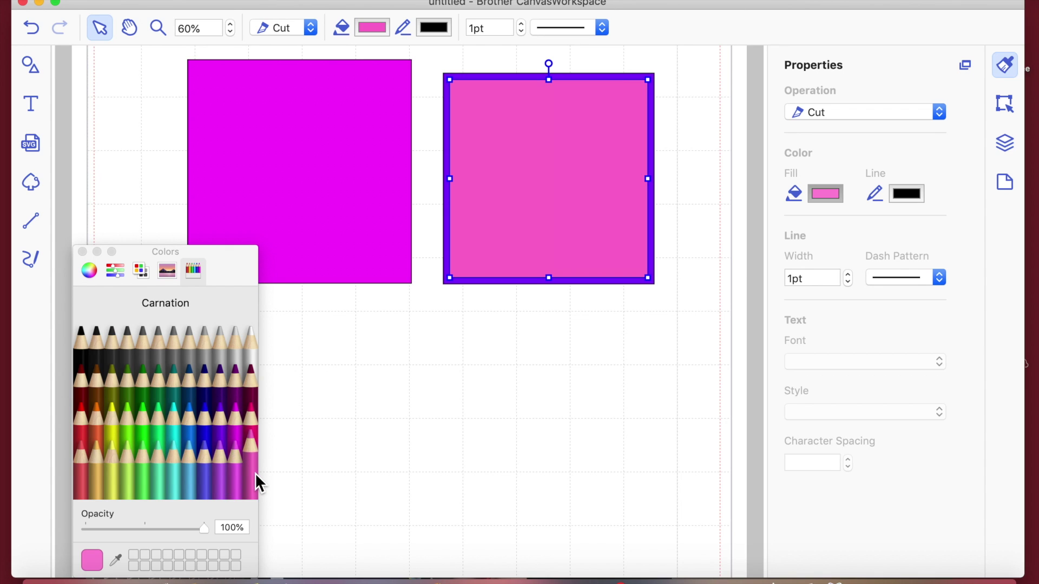
{"action": "left_click", "coordinate": [495, 415]}
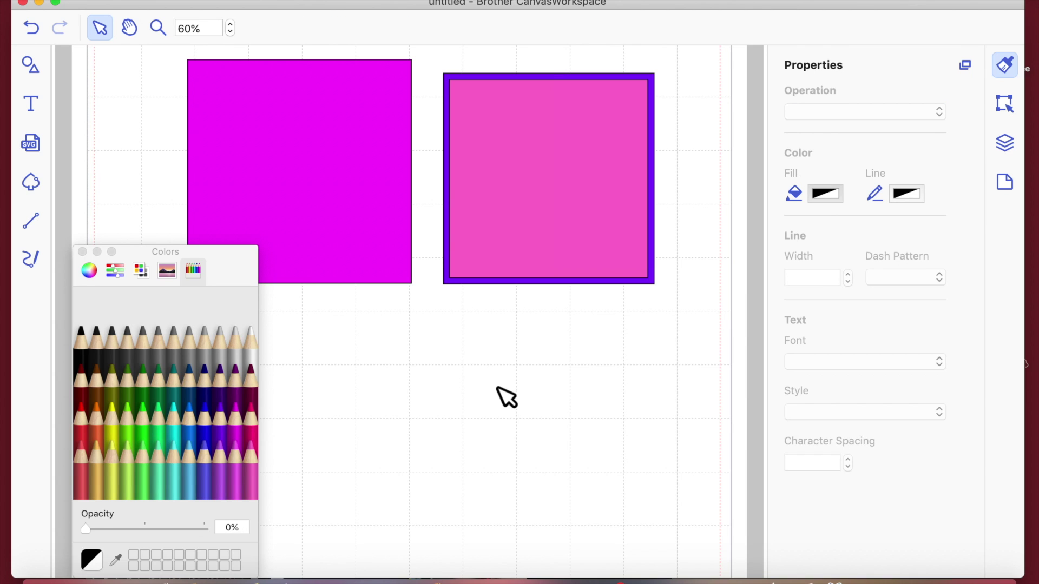
{"action": "left_click", "coordinate": [83, 252]}
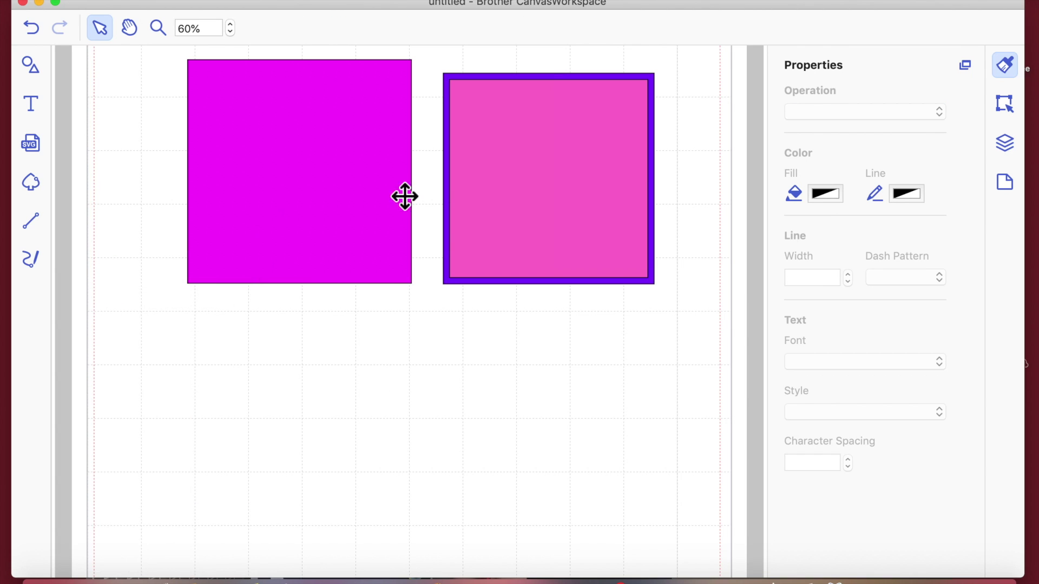
Step: Stack the three squares, placing the purple one on the magenta one and the pink one on top of both
{"action": "left_click_drag", "start_coordinate": [514, 180], "coordinate": [394, 352]}
{"action": "left_click_drag", "start_coordinate": [597, 141], "coordinate": [351, 140]}
{"action": "left_click_drag", "start_coordinate": [504, 321], "coordinate": [372, 139]}
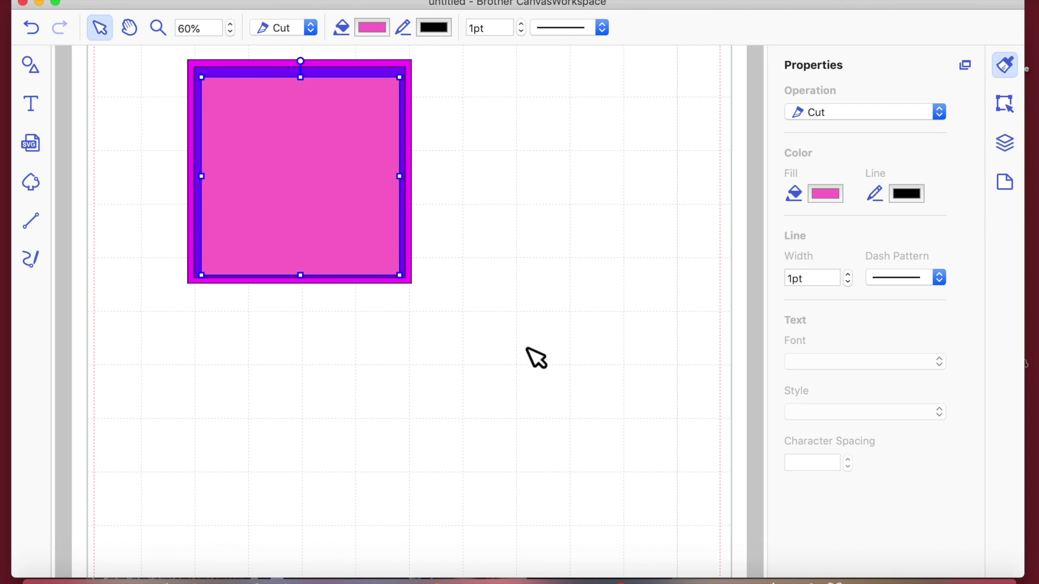
{"action": "left_click_drag", "start_coordinate": [374, 190], "coordinate": [376, 191]}
Step: Add a half-circle from the Circle shapes and place it on the mat below the stacked squares
{"action": "left_click", "coordinate": [36, 76]}
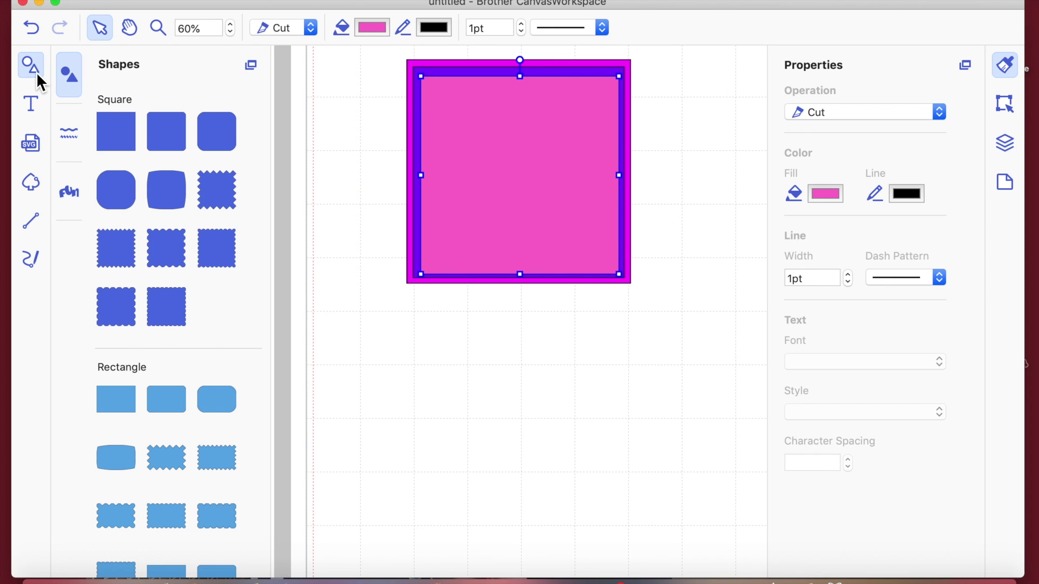
{"action": "scroll", "coordinate": [115, 303], "scroll_direction": "down", "scroll_amount": 10}
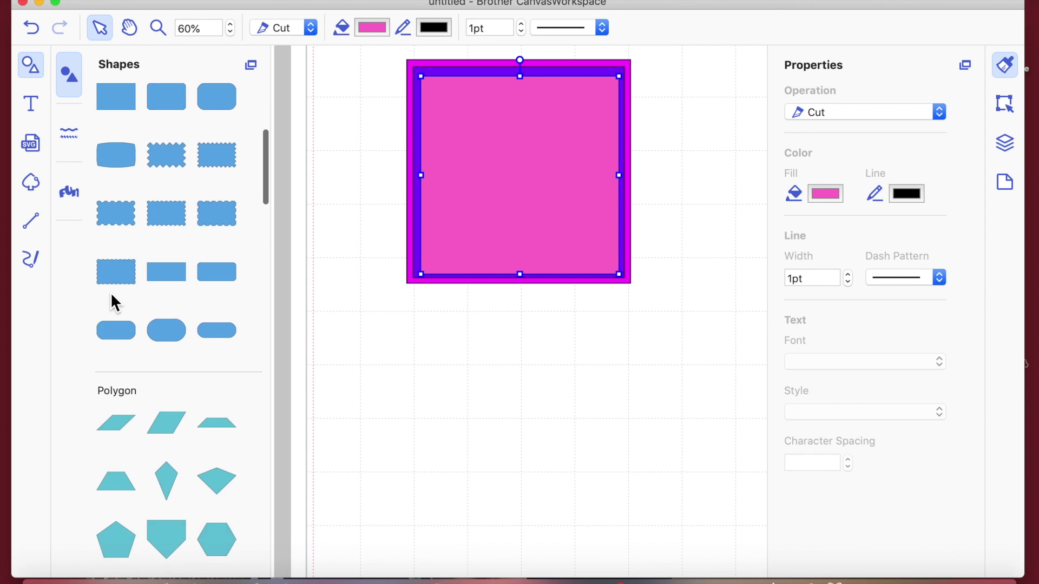
{"action": "scroll", "coordinate": [116, 303], "scroll_direction": "down", "scroll_amount": 8}
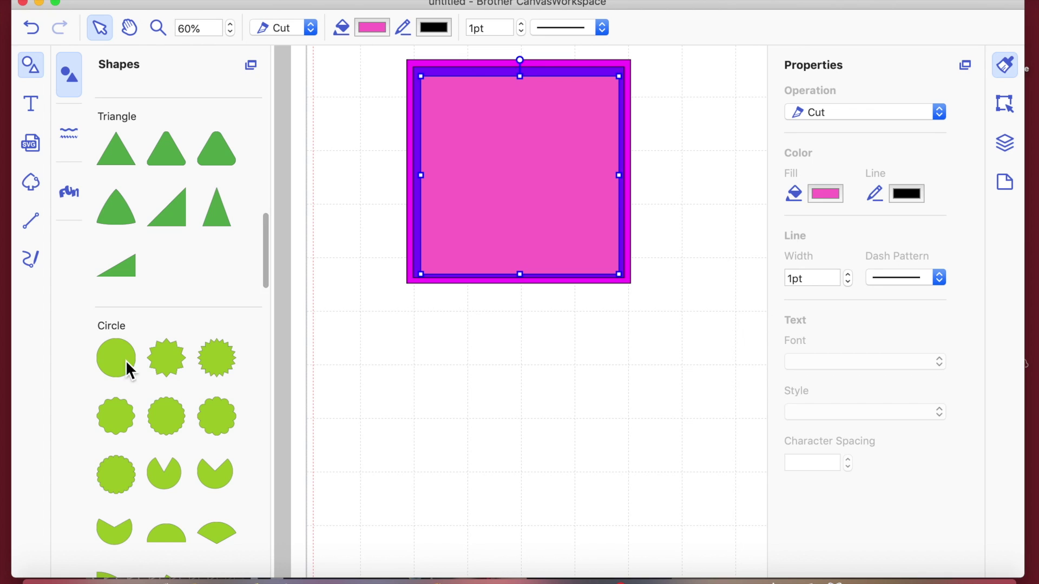
{"action": "scroll", "coordinate": [157, 471], "scroll_direction": "down", "scroll_amount": 2}
{"action": "left_click", "coordinate": [177, 329]}
{"action": "left_click_drag", "start_coordinate": [378, 81], "coordinate": [476, 418]}
{"action": "left_click", "coordinate": [32, 67]}
{"action": "left_click_drag", "start_coordinate": [292, 394], "coordinate": [413, 419]}
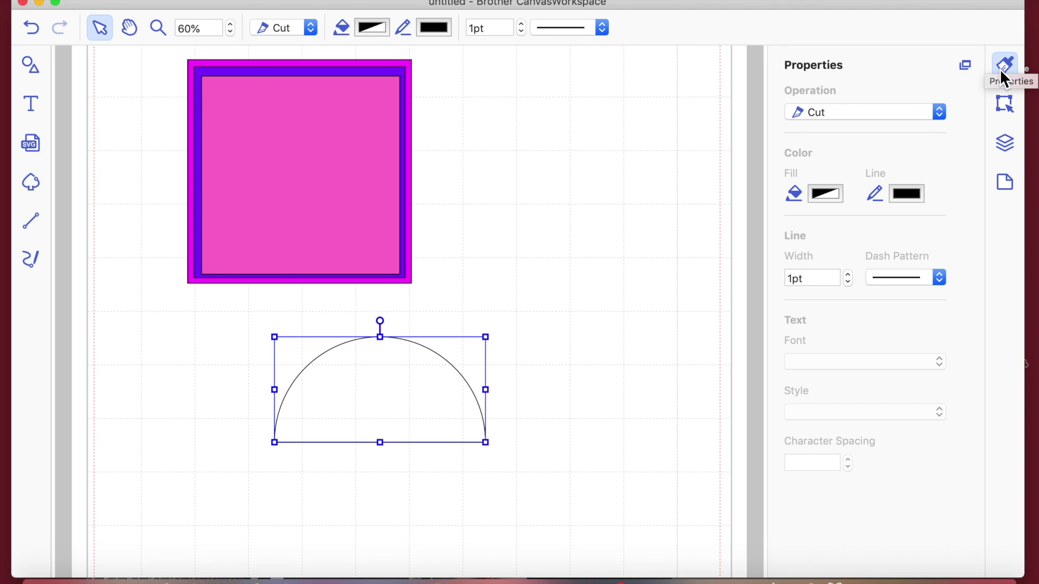
Step: Fill the half-circle with dark purple
{"action": "left_click", "coordinate": [826, 196]}
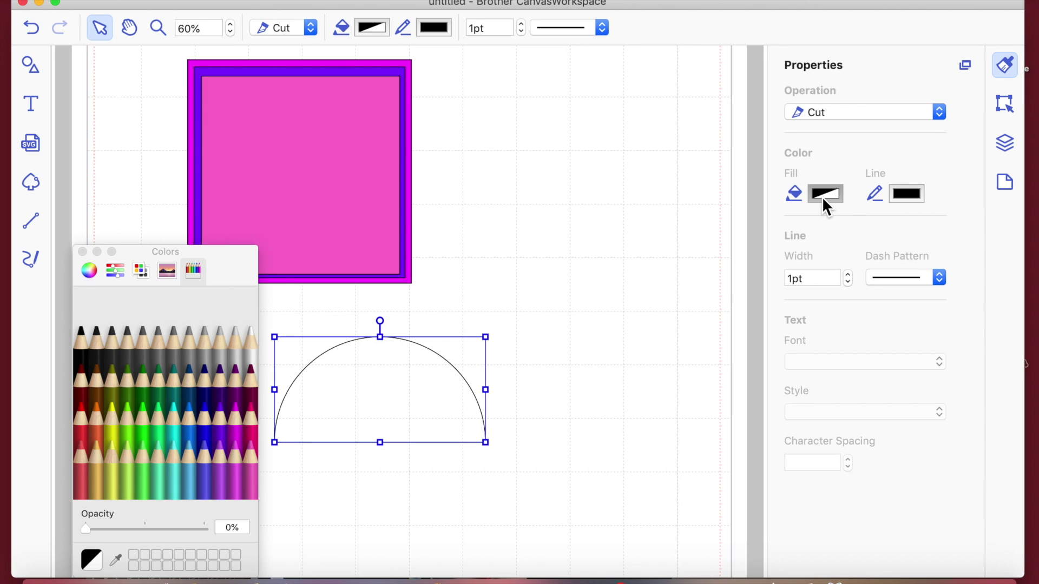
{"action": "left_click", "coordinate": [239, 383]}
{"action": "left_click", "coordinate": [665, 395]}
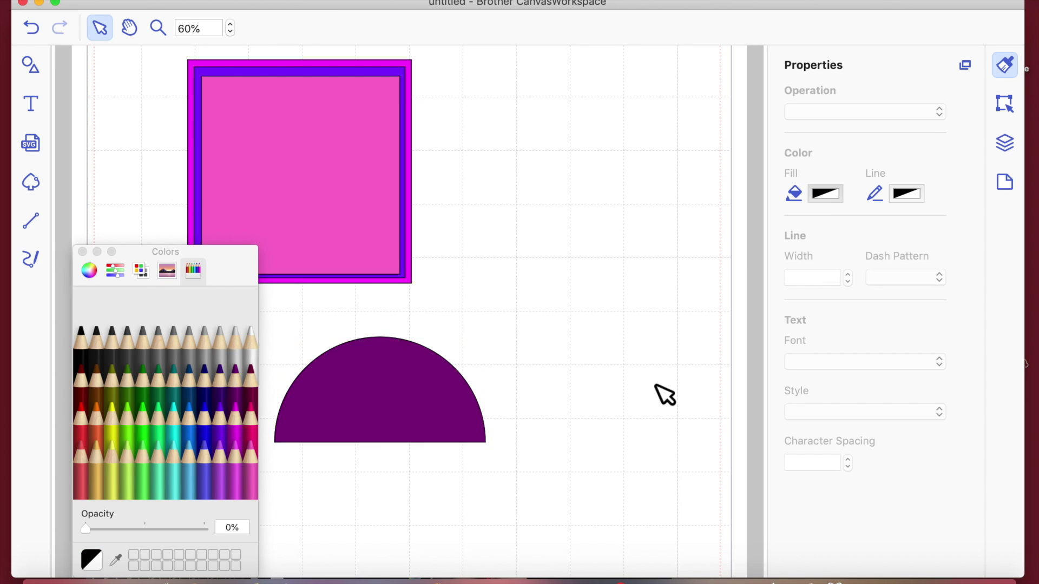
Step: Create an inward offset of the purple half-circle with 0.12" spacing and the Round corner type
{"action": "left_click", "coordinate": [431, 399]}
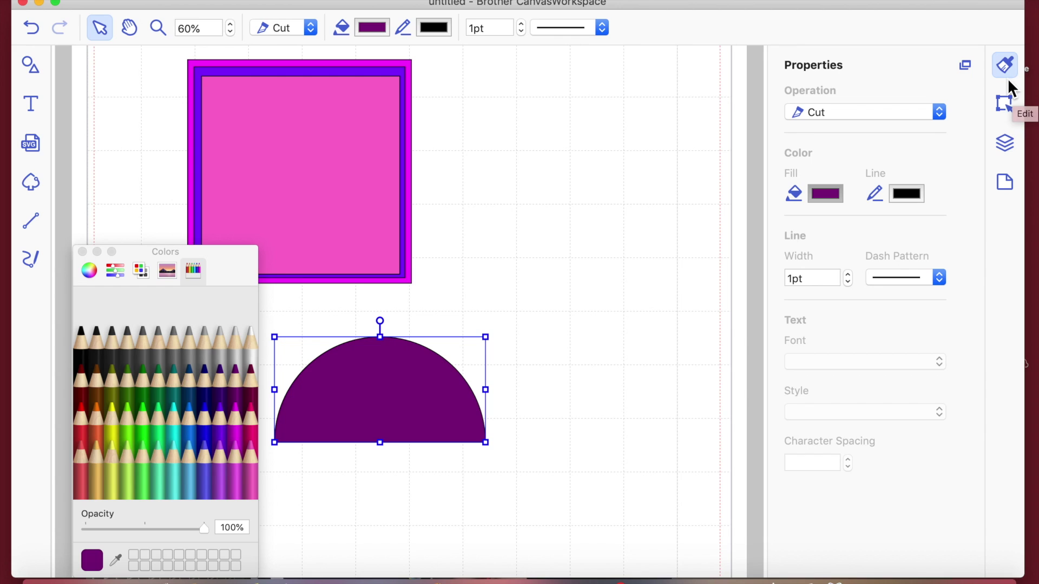
{"action": "left_click", "coordinate": [1006, 106]}
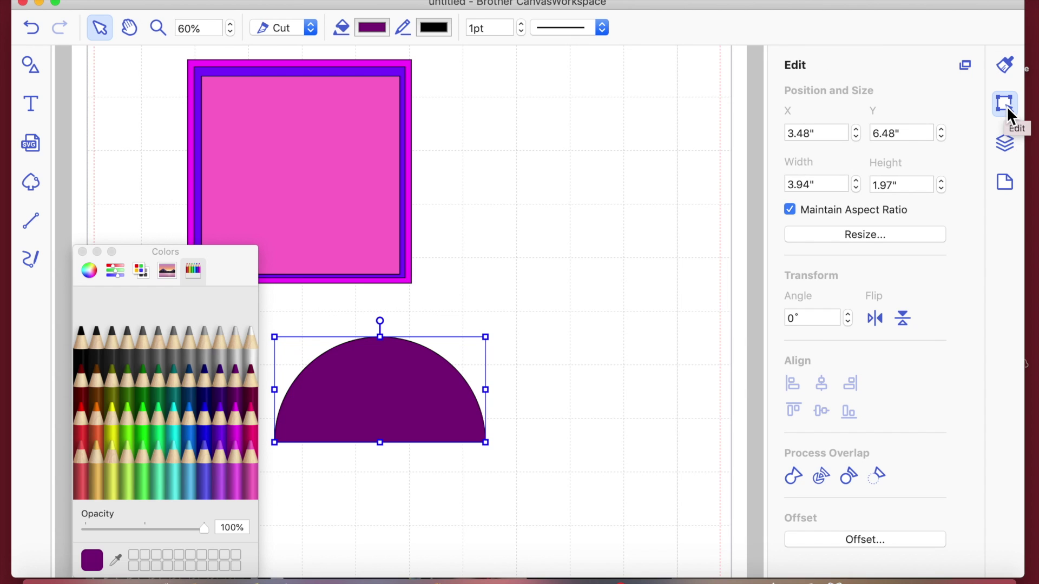
{"action": "left_click", "coordinate": [863, 540]}
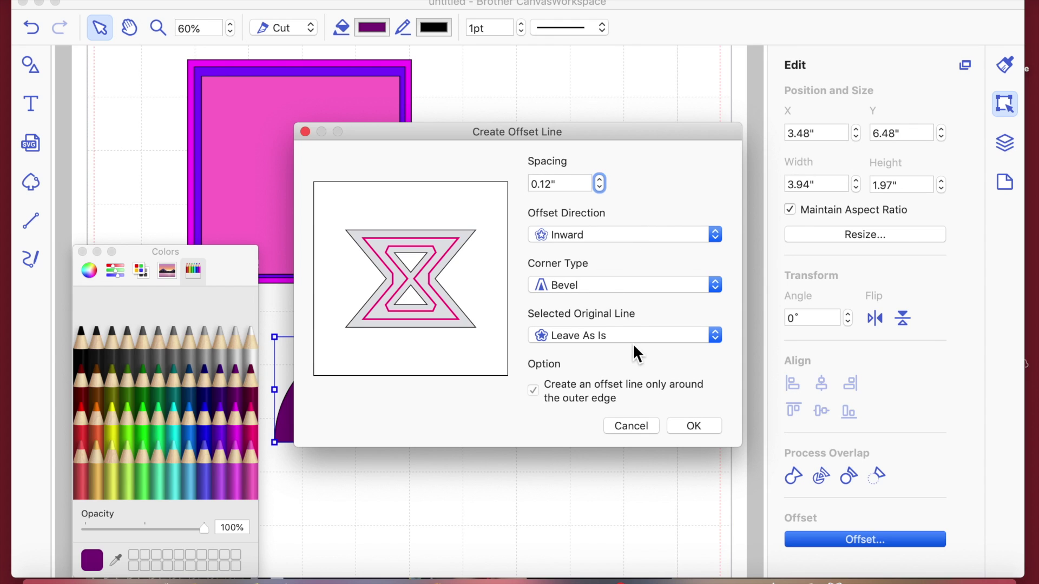
{"action": "left_click", "coordinate": [714, 290]}
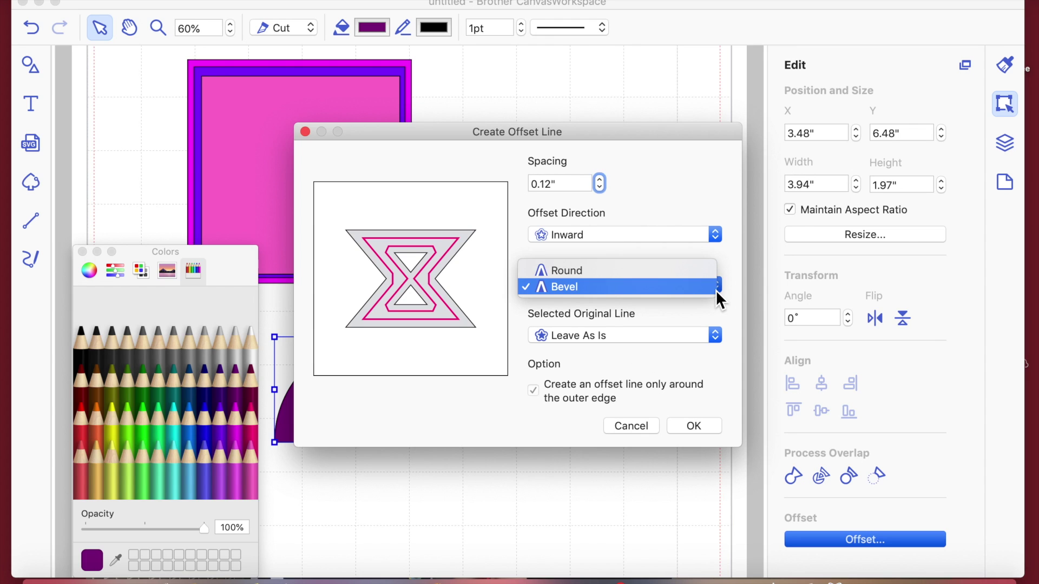
{"action": "left_click", "coordinate": [689, 271]}
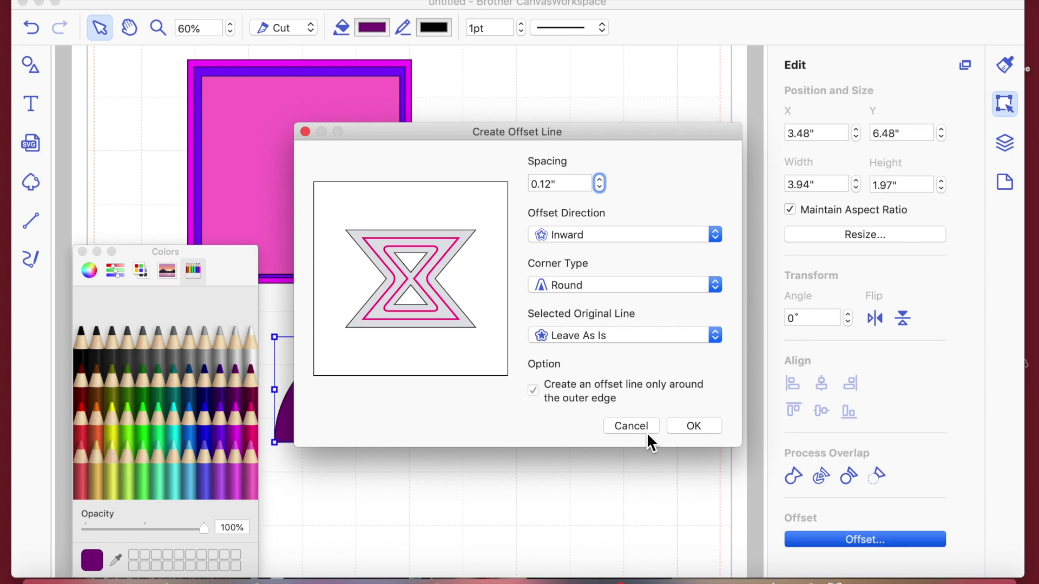
{"action": "left_click", "coordinate": [695, 428]}
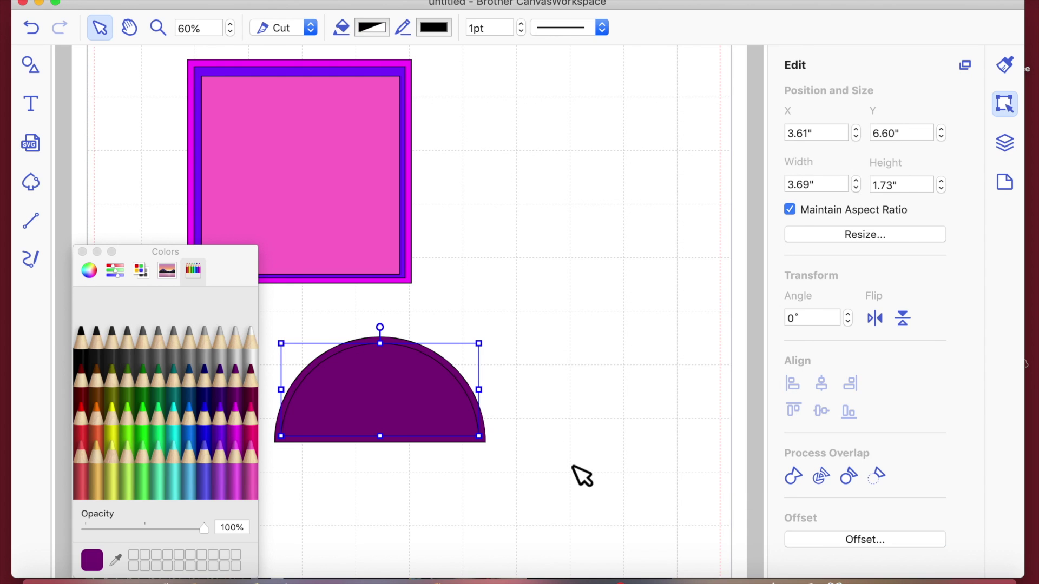
Step: Try to apply the Spring green color to the inner offset of the half-circle
{"action": "left_click", "coordinate": [564, 341]}
{"action": "left_click", "coordinate": [416, 406]}
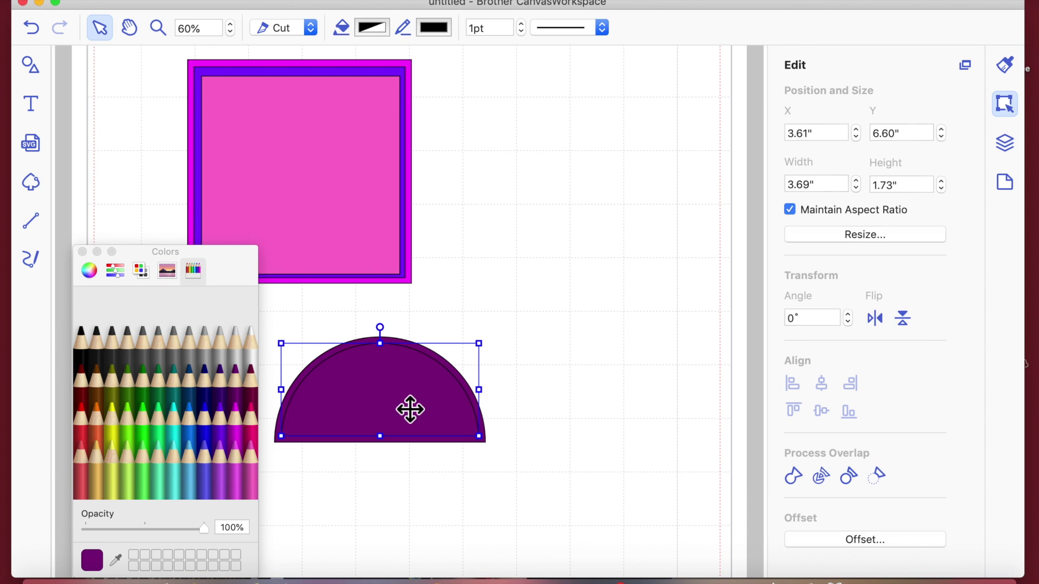
{"action": "left_click", "coordinate": [153, 428]}
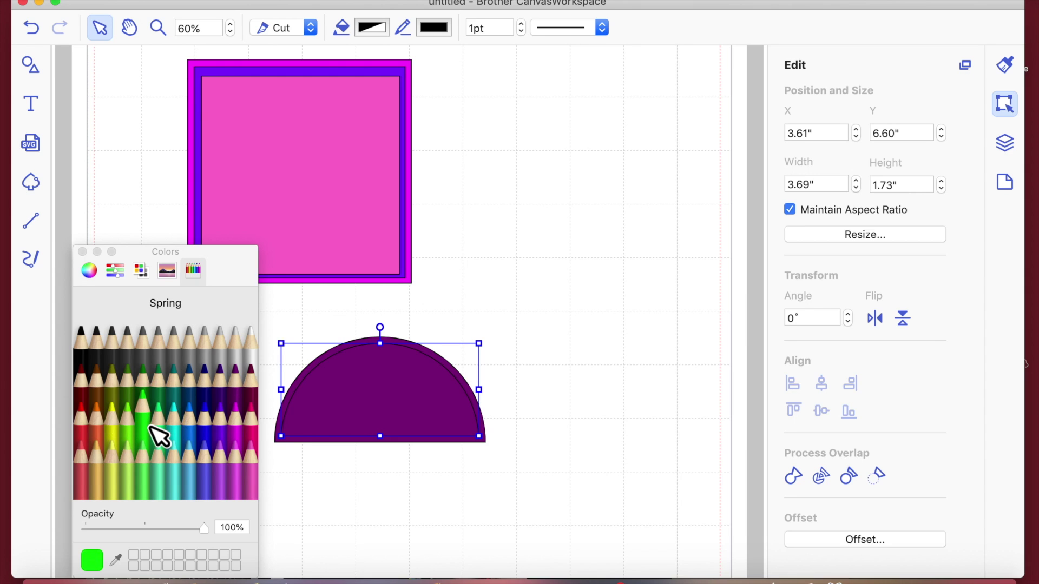
{"action": "left_click", "coordinate": [1018, 69]}
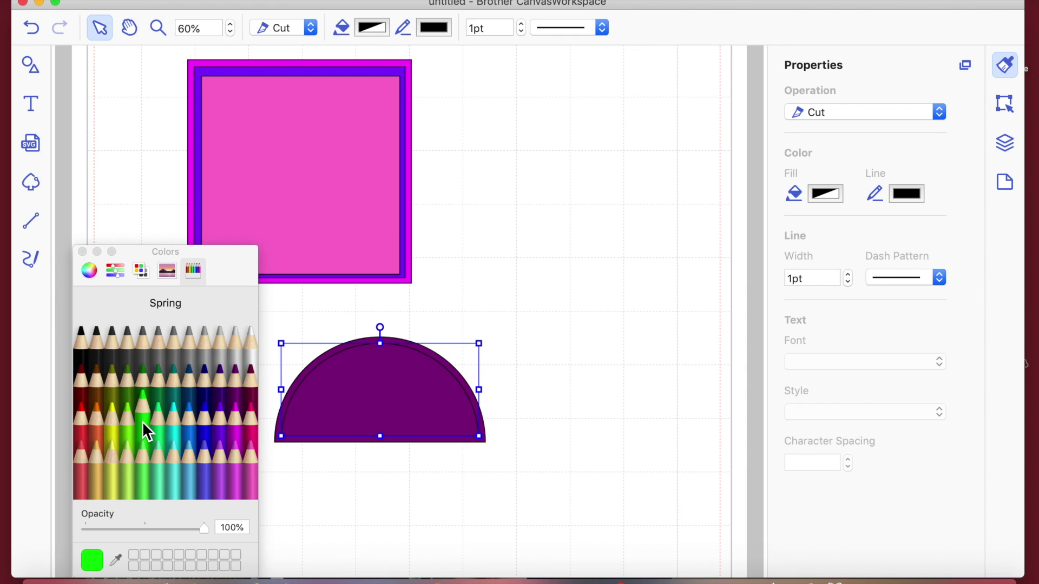
{"action": "double_click", "coordinate": [366, 401]}
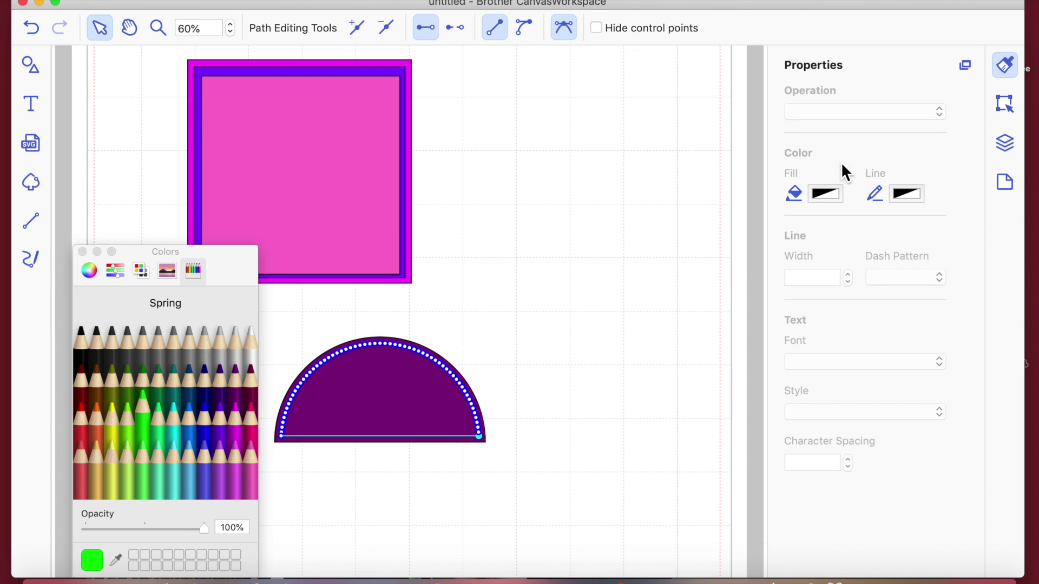
{"action": "left_click", "coordinate": [837, 201]}
{"action": "left_click", "coordinate": [366, 410]}
{"action": "left_click", "coordinate": [525, 299]}
Step: Fill the inner offset half-circle with Spring green and deselect it
{"action": "left_click", "coordinate": [352, 419]}
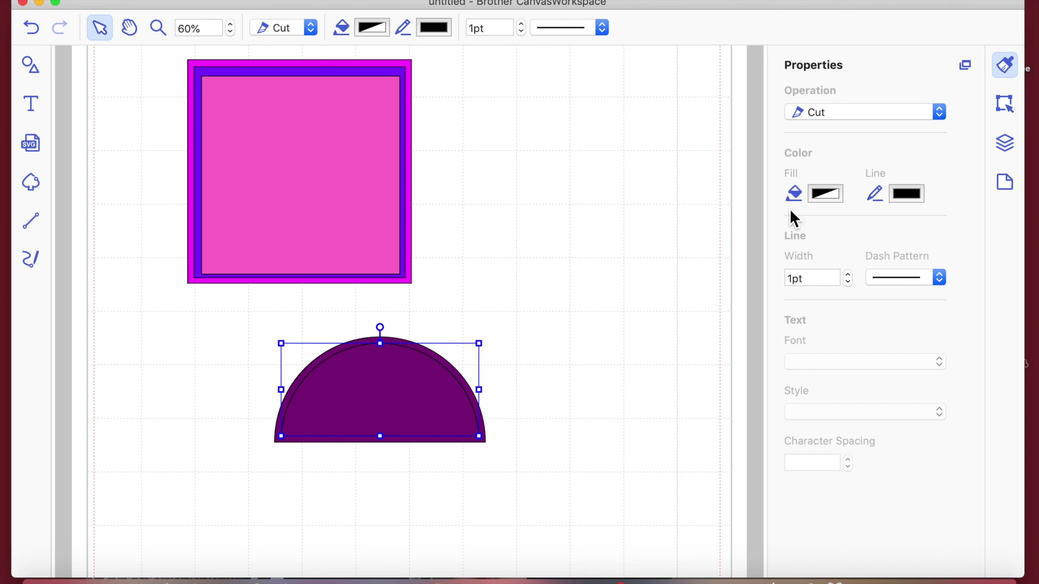
{"action": "left_click", "coordinate": [839, 204]}
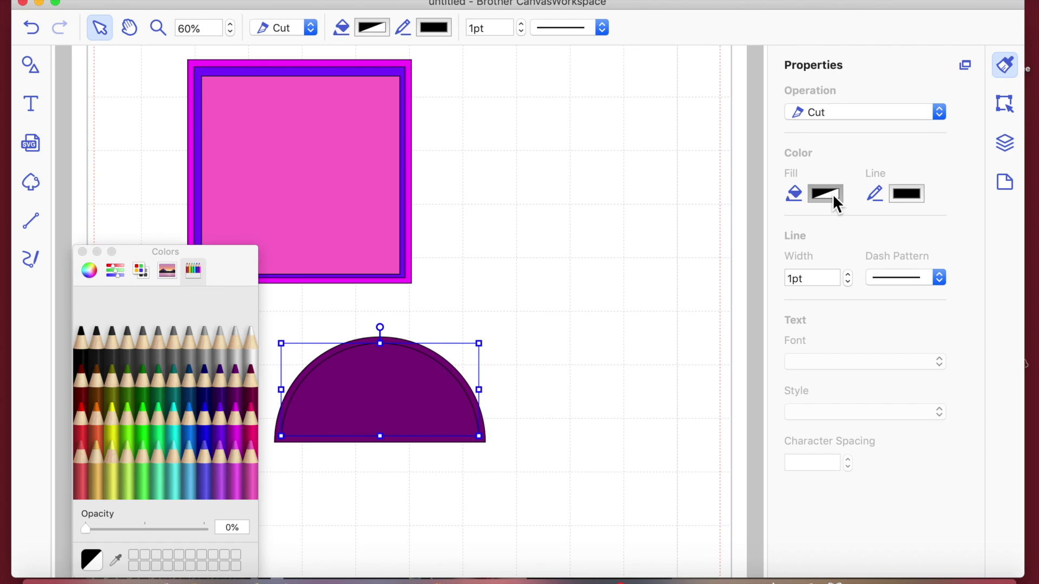
{"action": "left_click", "coordinate": [150, 425]}
{"action": "left_click", "coordinate": [634, 220]}
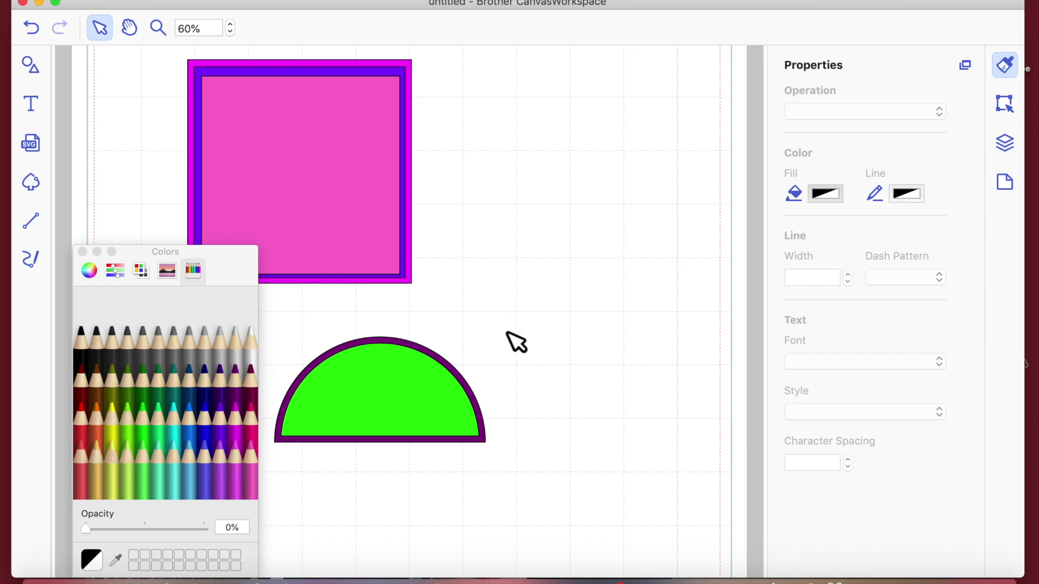
Step: Create an outward offset of the purple half-circle with 0.12" spacing and round corners
{"action": "left_click", "coordinate": [431, 356]}
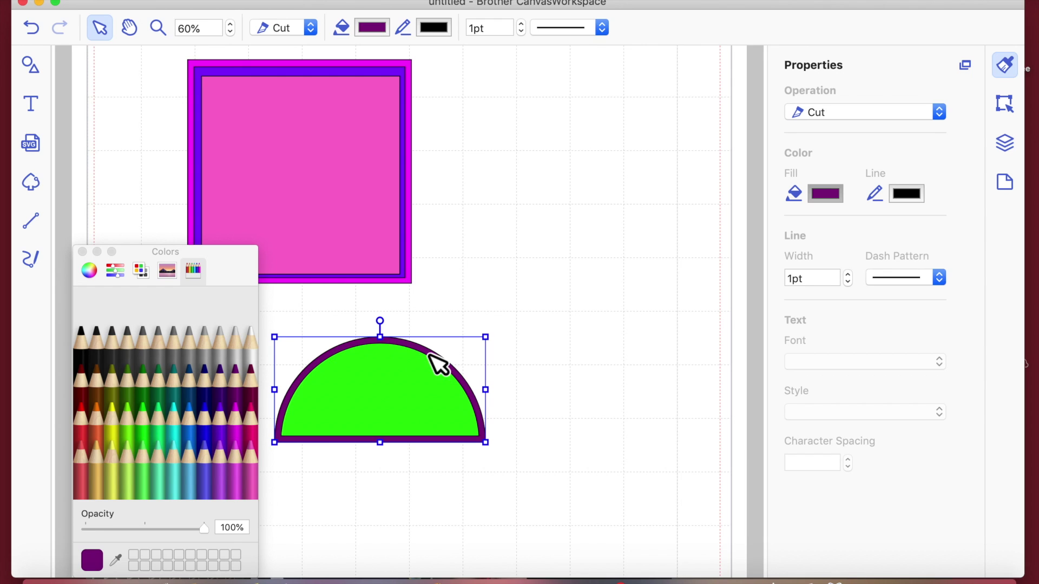
{"action": "left_click", "coordinate": [1003, 102]}
{"action": "left_click", "coordinate": [837, 536]}
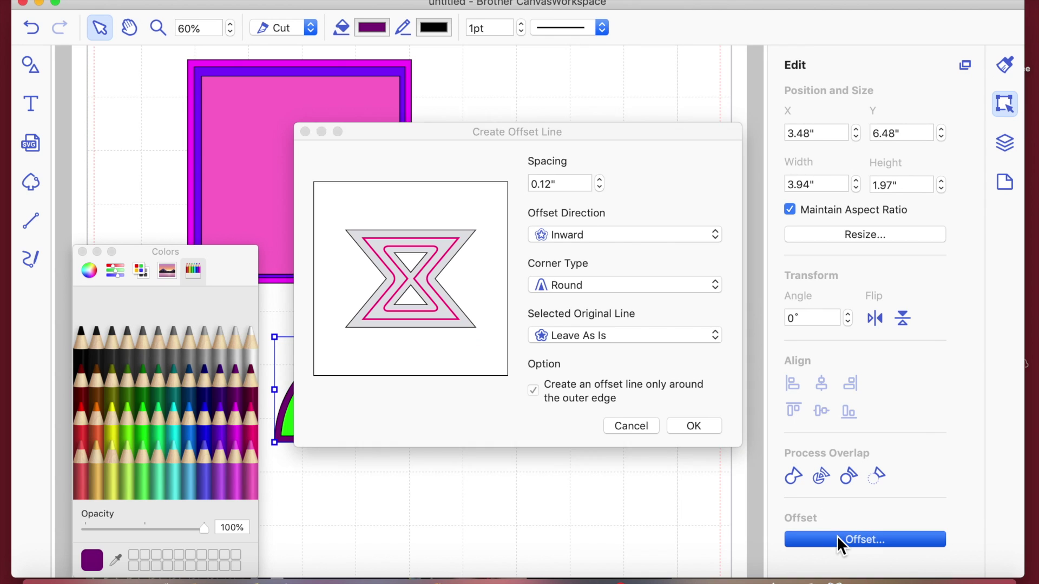
{"action": "left_click", "coordinate": [716, 234]}
{"action": "left_click", "coordinate": [624, 222]}
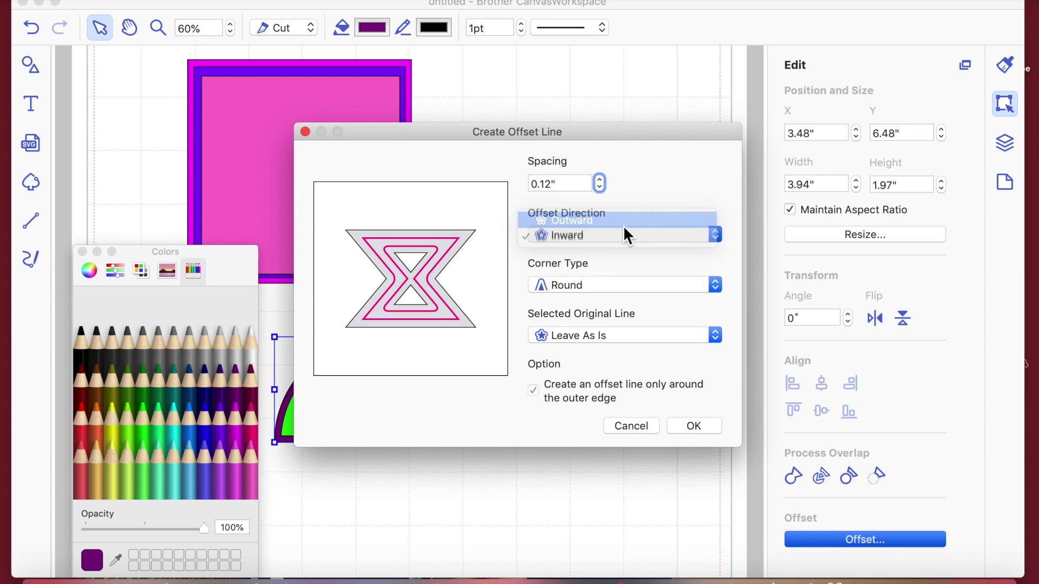
{"action": "left_click", "coordinate": [700, 425]}
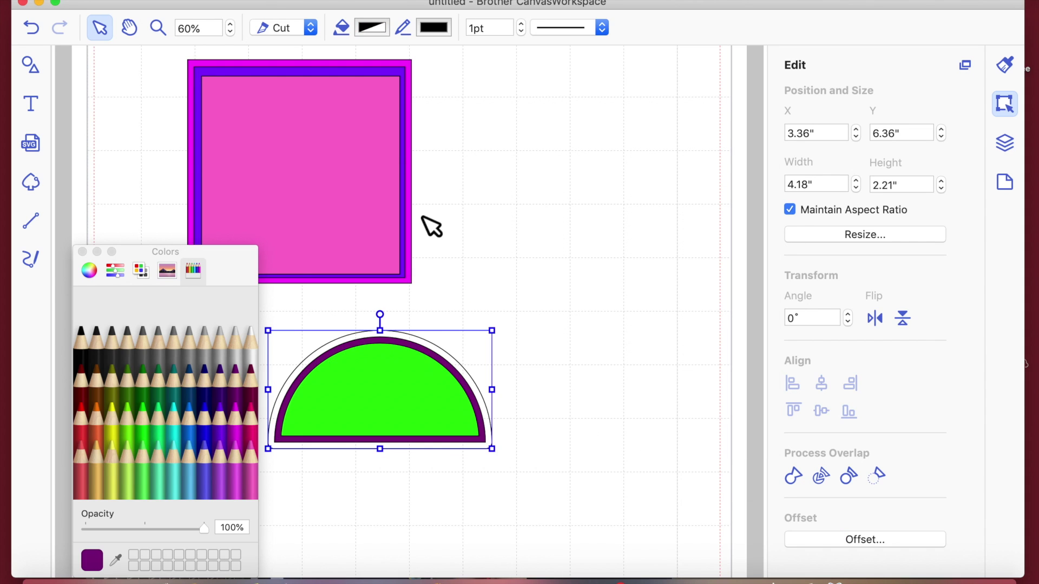
Step: Move the round-cornered outer outline off the half-circle to the empty mat area beside the squares
{"action": "left_click", "coordinate": [317, 221]}
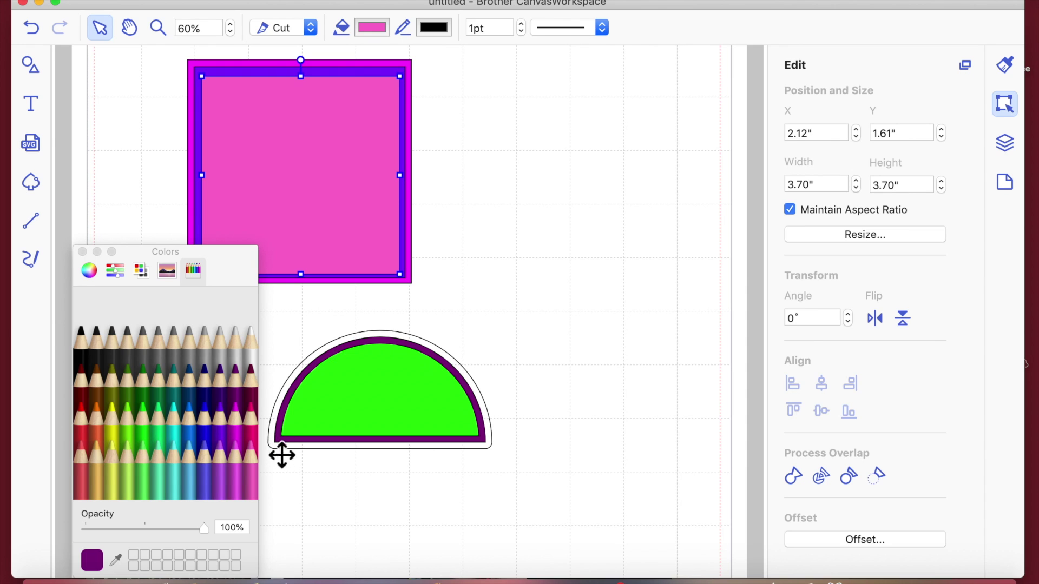
{"action": "left_click_drag", "start_coordinate": [477, 391], "coordinate": [667, 263]}
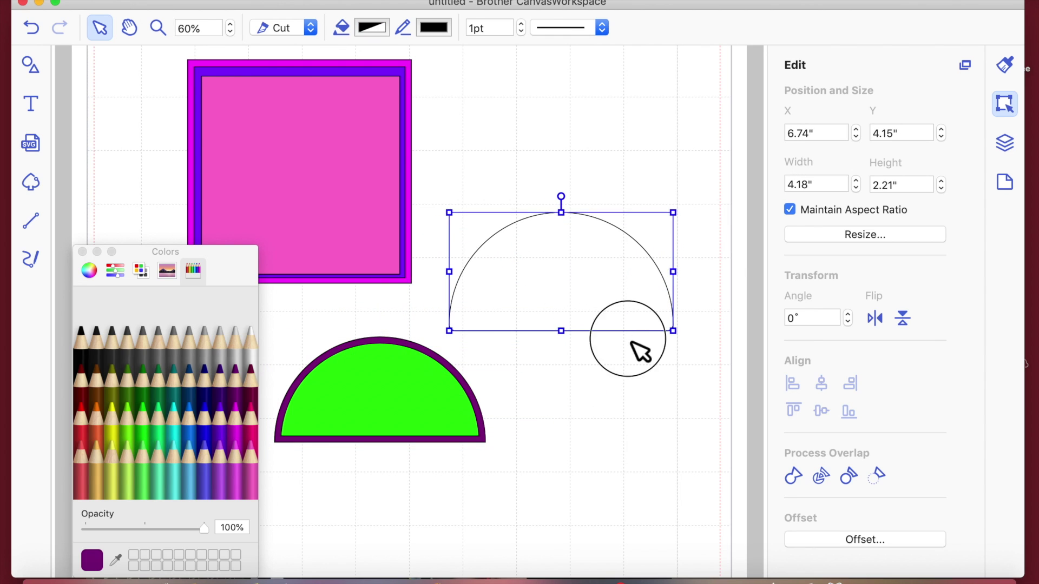
{"action": "left_click", "coordinate": [638, 349]}
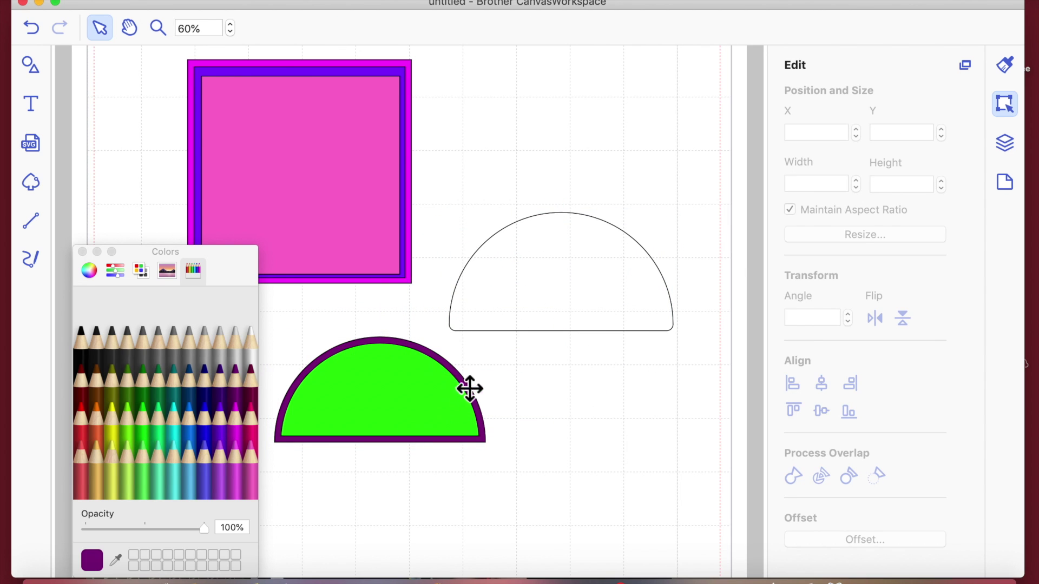
Step: Create a second outward offset of the purple half-circle with 0.12" spacing and the Bevel corner type
{"action": "left_click", "coordinate": [480, 407]}
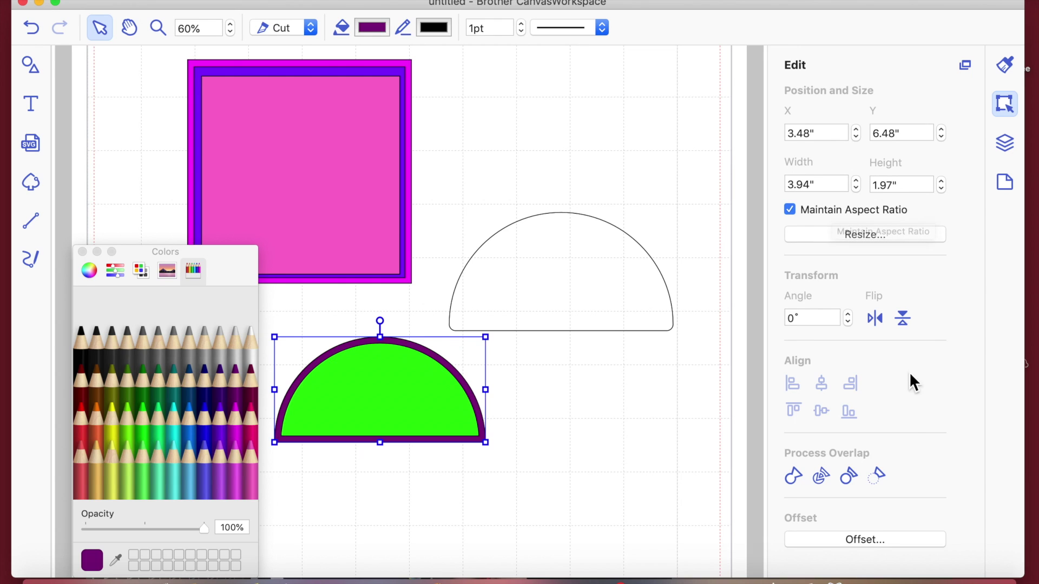
{"action": "left_click", "coordinate": [865, 542]}
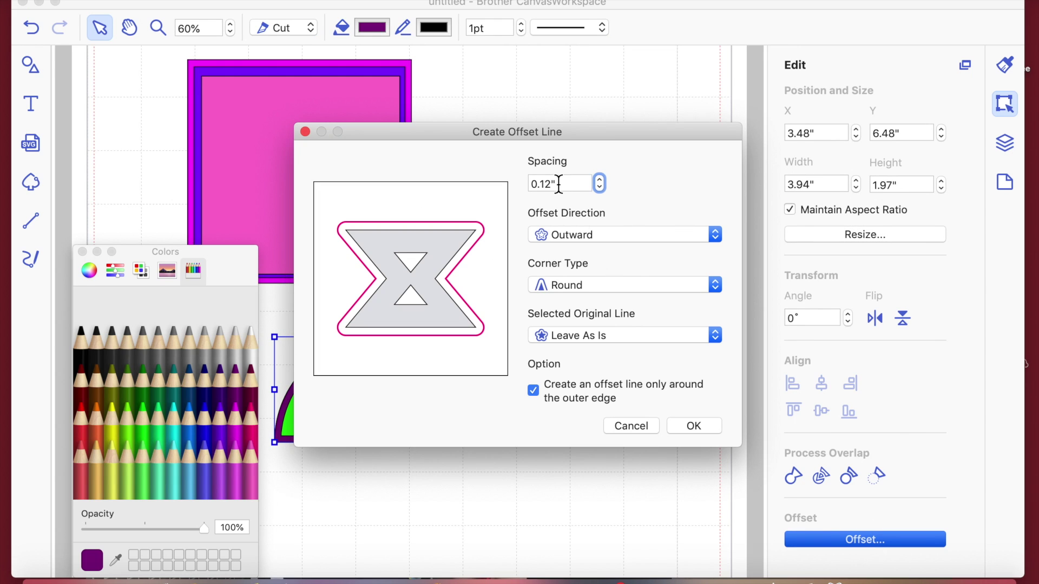
{"action": "left_click", "coordinate": [717, 285]}
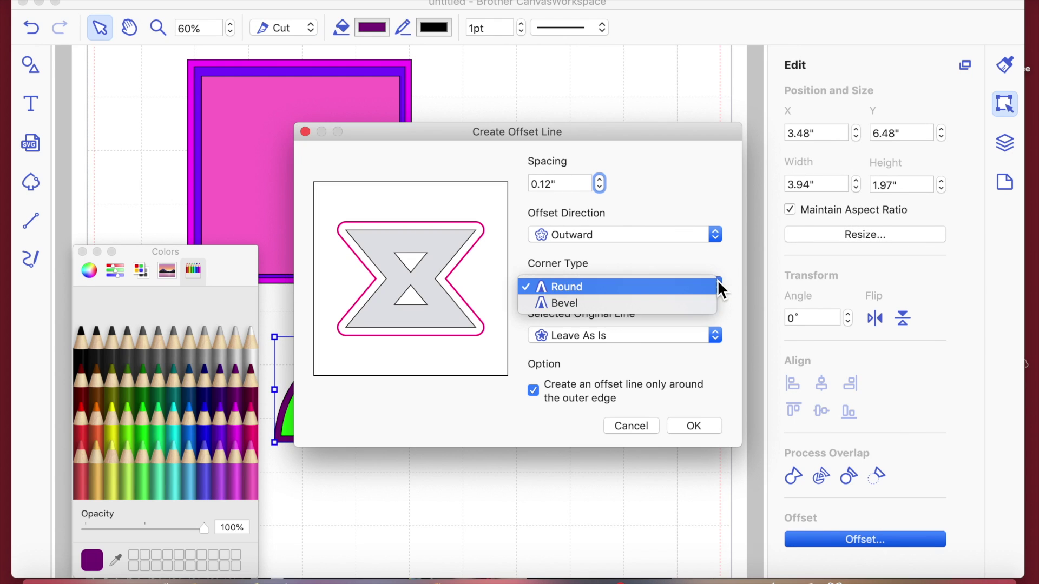
{"action": "left_click", "coordinate": [686, 301]}
{"action": "left_click", "coordinate": [700, 426]}
{"action": "left_click", "coordinate": [584, 512]}
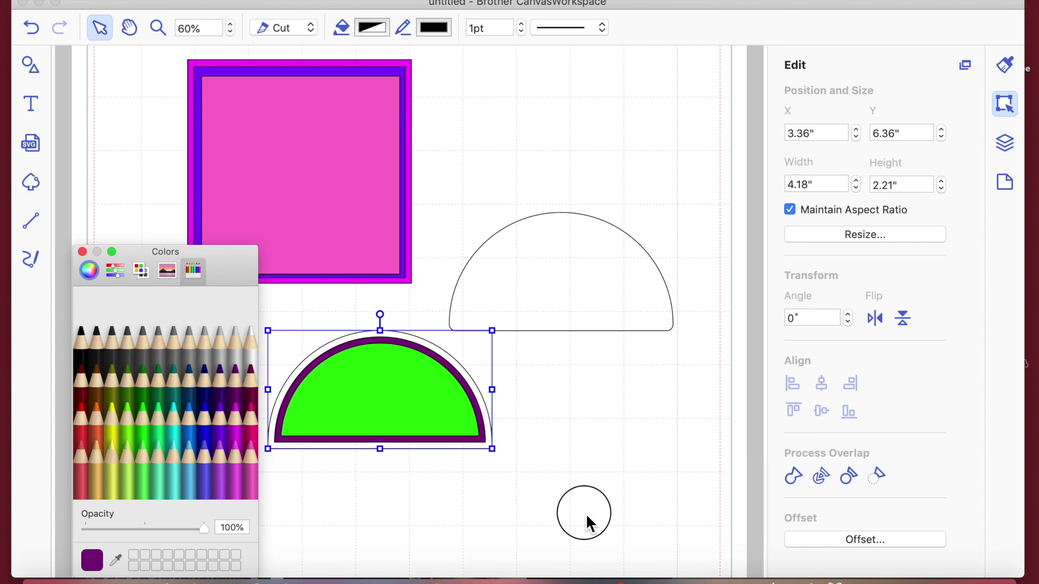
Step: Review the Corner Type choices for offsetting the beveled outline, then cancel the offset and close the color picker
{"action": "left_click", "coordinate": [465, 368]}
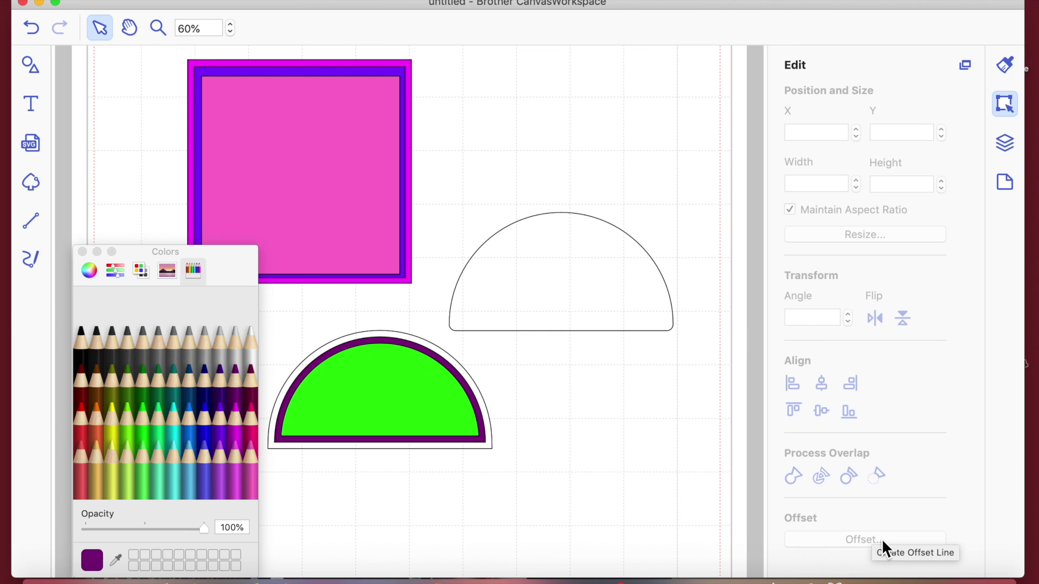
{"action": "left_click", "coordinate": [399, 394]}
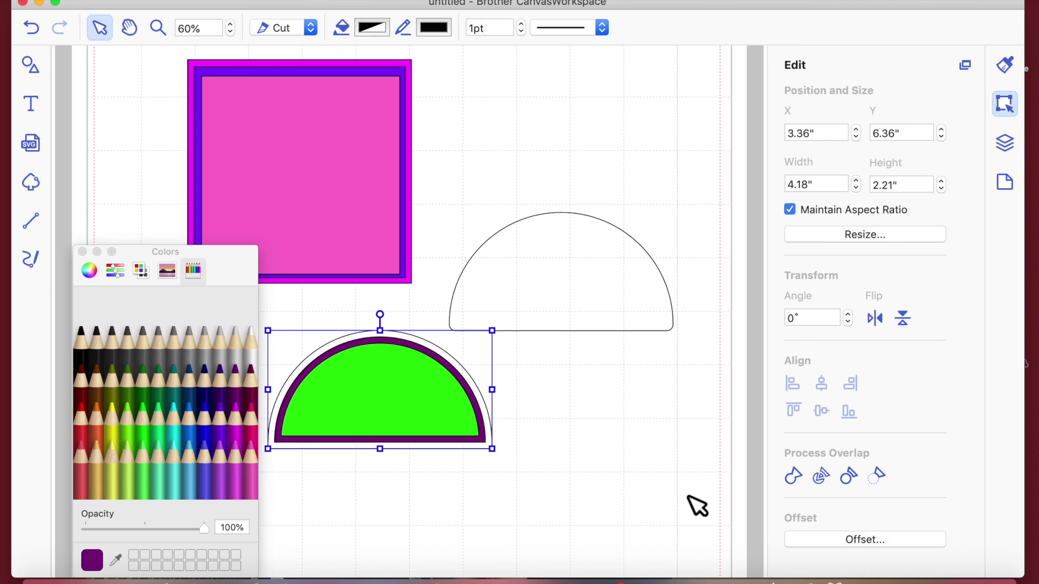
{"action": "left_click", "coordinate": [859, 540]}
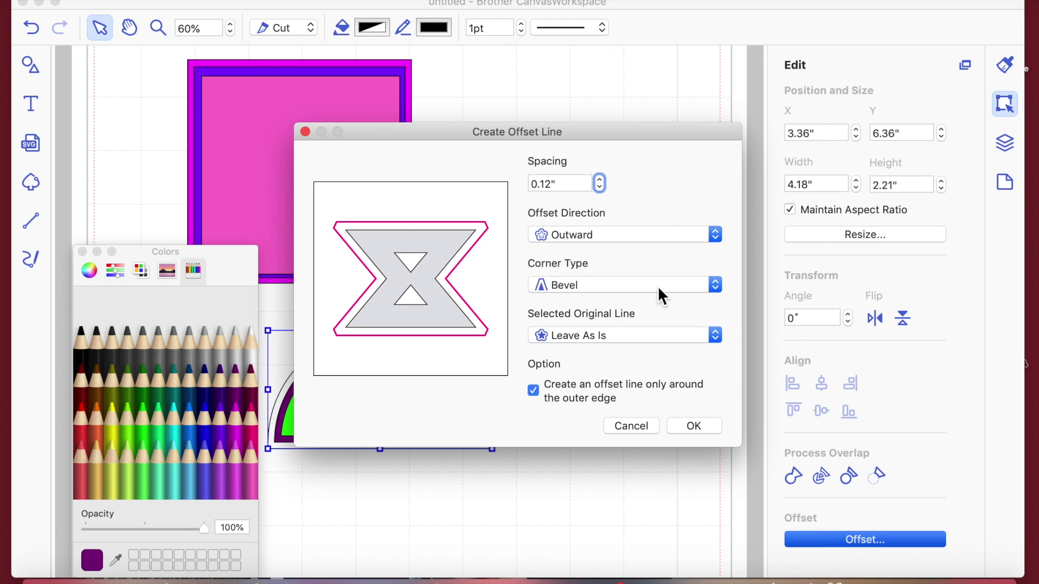
{"action": "left_click", "coordinate": [716, 286]}
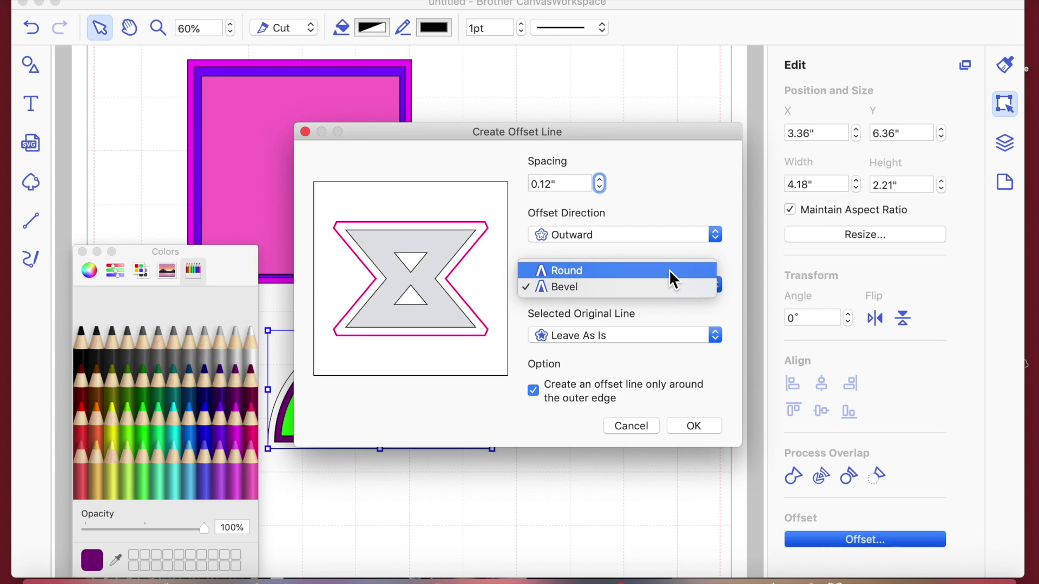
{"action": "left_click", "coordinate": [561, 471]}
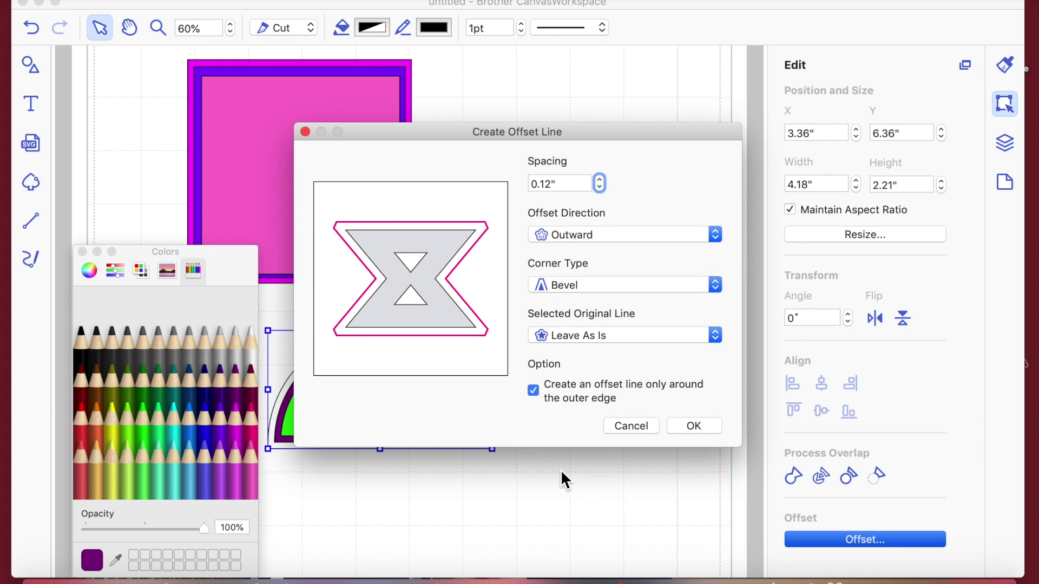
{"action": "left_click", "coordinate": [305, 132]}
{"action": "left_click", "coordinate": [82, 252]}
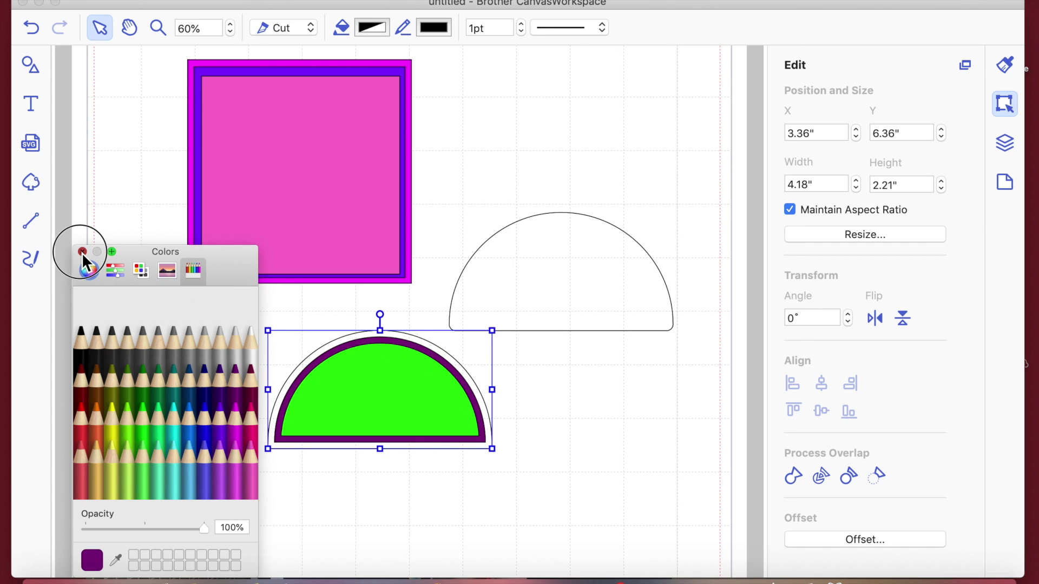
Step: Move the green half-circle, the beveled outline and the purple half-circle together above the round-cornered outline
{"action": "left_click", "coordinate": [370, 417]}
{"action": "left_click_drag", "start_coordinate": [371, 418], "coordinate": [550, 186]}
{"action": "left_click", "coordinate": [394, 378]}
{"action": "left_click_drag", "start_coordinate": [522, 276], "coordinate": [563, 167]}
{"action": "left_click", "coordinate": [557, 192]}
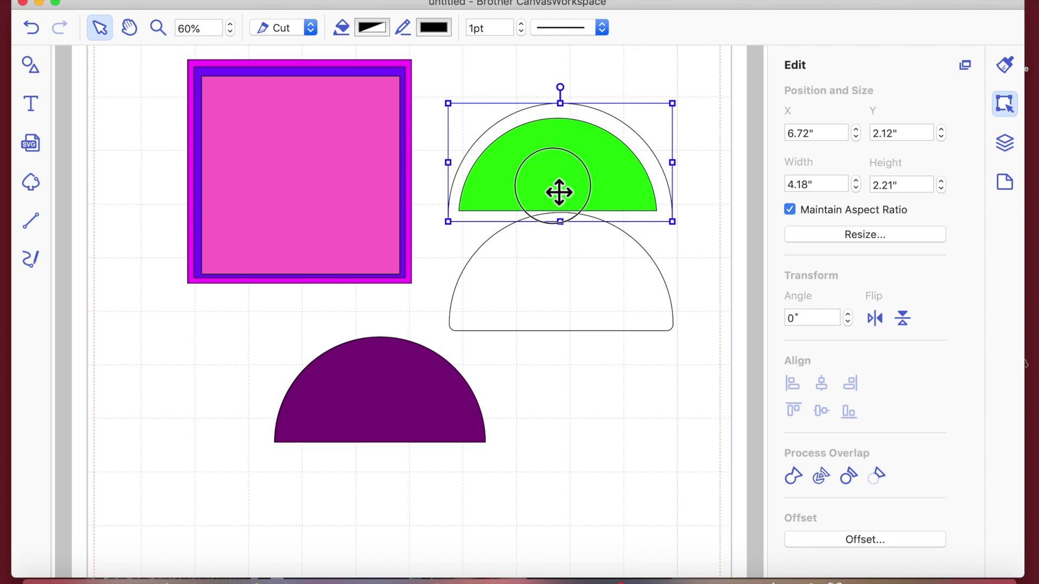
{"action": "left_click_drag", "start_coordinate": [671, 217], "coordinate": [675, 218]}
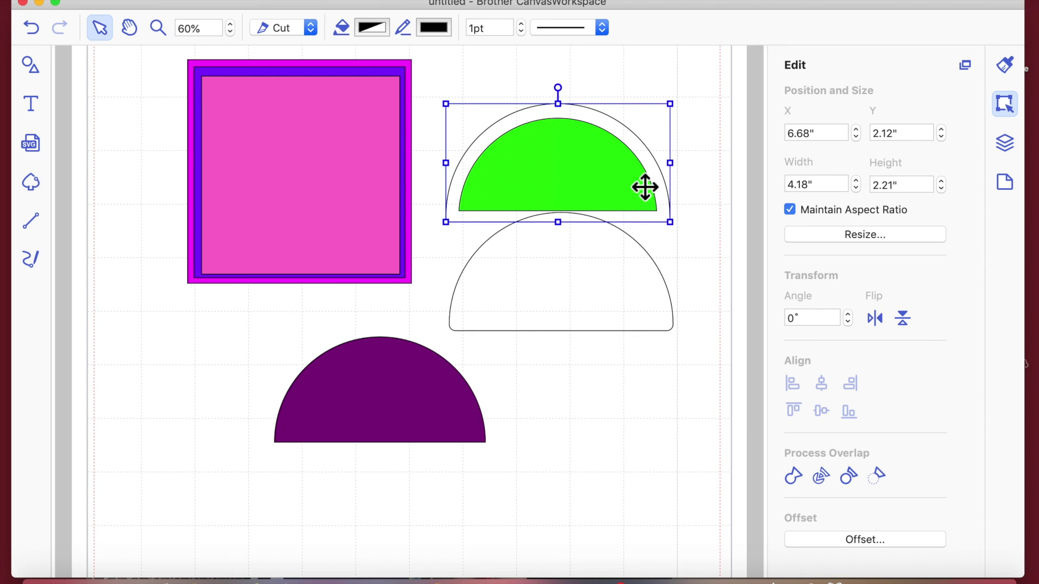
{"action": "left_click_drag", "start_coordinate": [407, 390], "coordinate": [593, 195]}
Step: Delete all the half-circle shapes and the purple and magenta squares, and move the pink square toward the middle of the mat
{"action": "left_click_drag", "start_coordinate": [698, 357], "coordinate": [498, 130]}
{"action": "key", "text": "Delete"}
{"action": "left_click_drag", "start_coordinate": [317, 215], "coordinate": [355, 449]}
{"action": "left_click", "coordinate": [384, 213]}
{"action": "key", "text": "Escape"}
{"action": "left_click", "coordinate": [377, 218]}
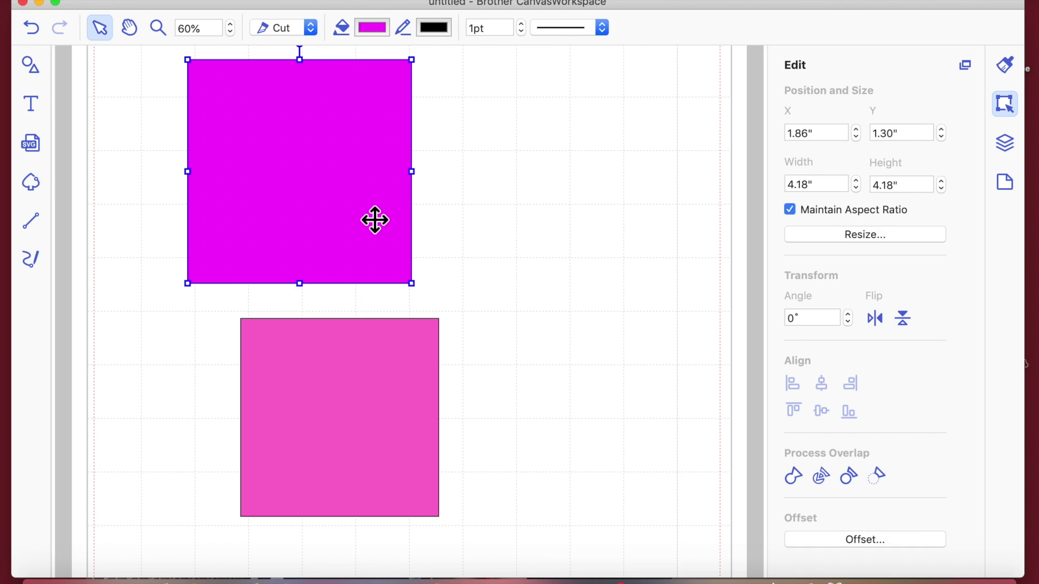
{"action": "key", "text": "Delete"}
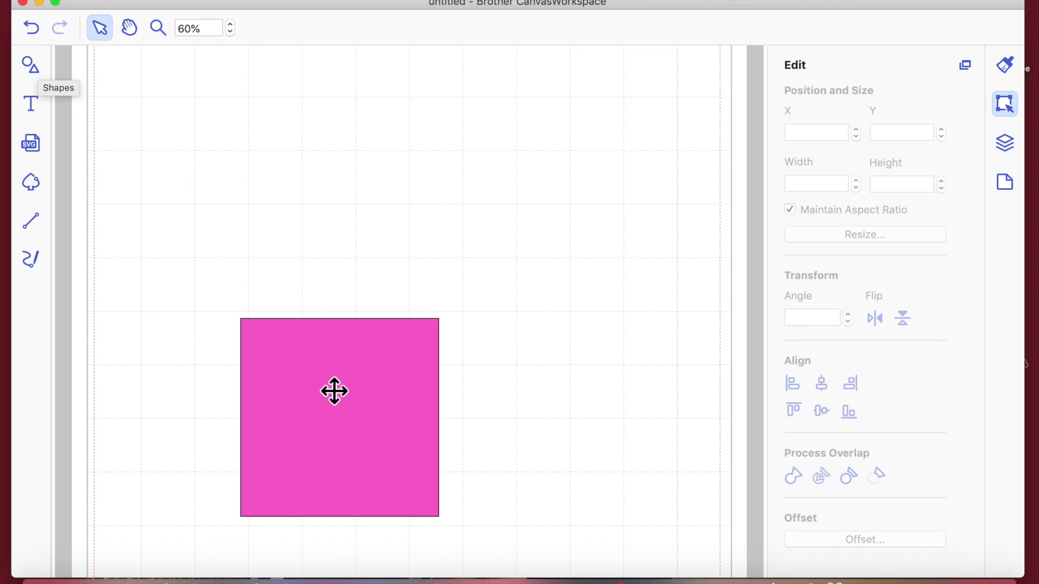
{"action": "left_click_drag", "start_coordinate": [320, 375], "coordinate": [306, 264]}
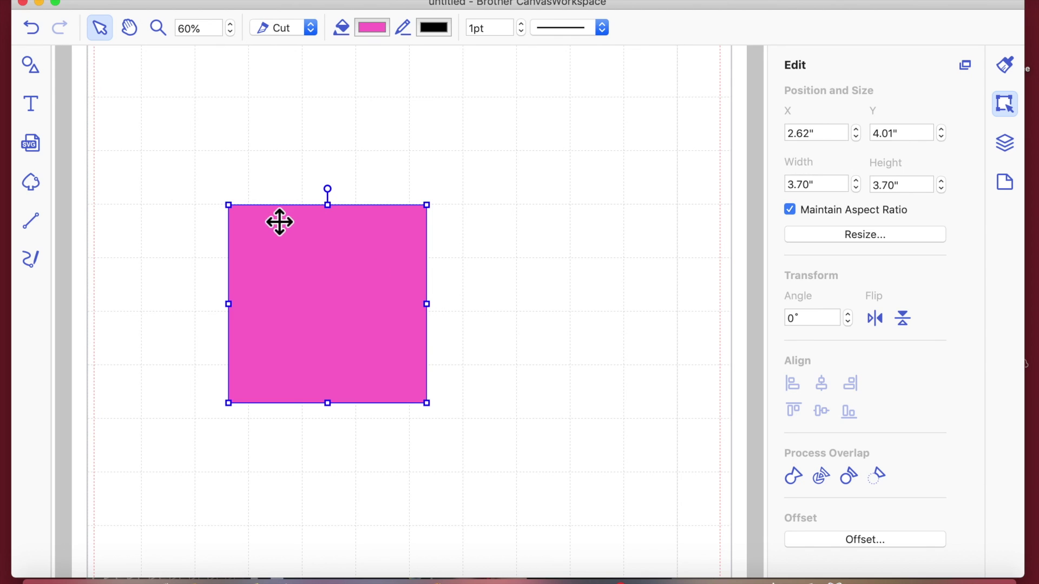
Step: Add a plain circle from the basic shapes above the pink square, overlapping its upper edge, and close the shape library
{"action": "left_click", "coordinate": [231, 120]}
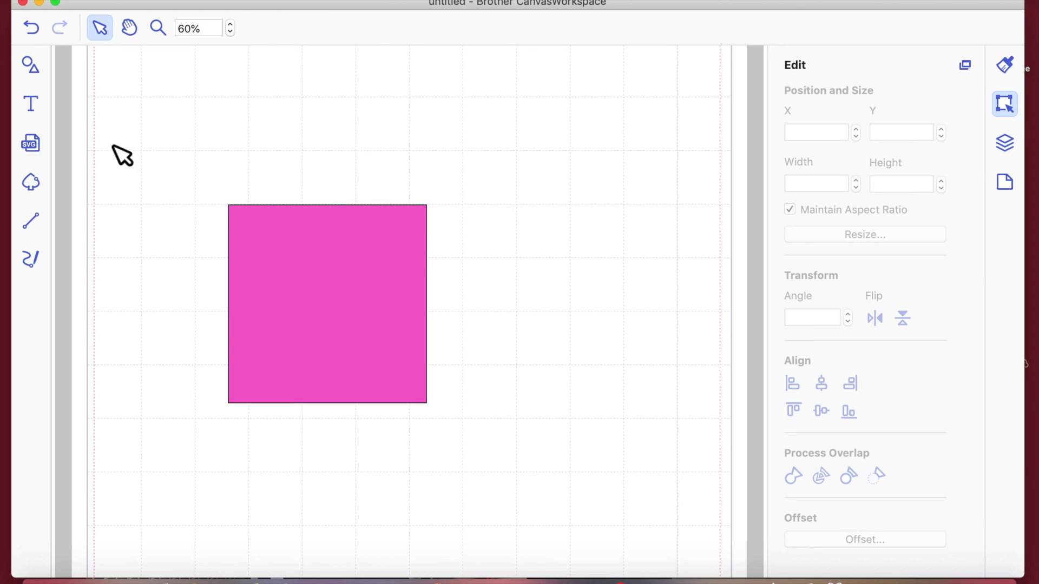
{"action": "left_click", "coordinate": [34, 66]}
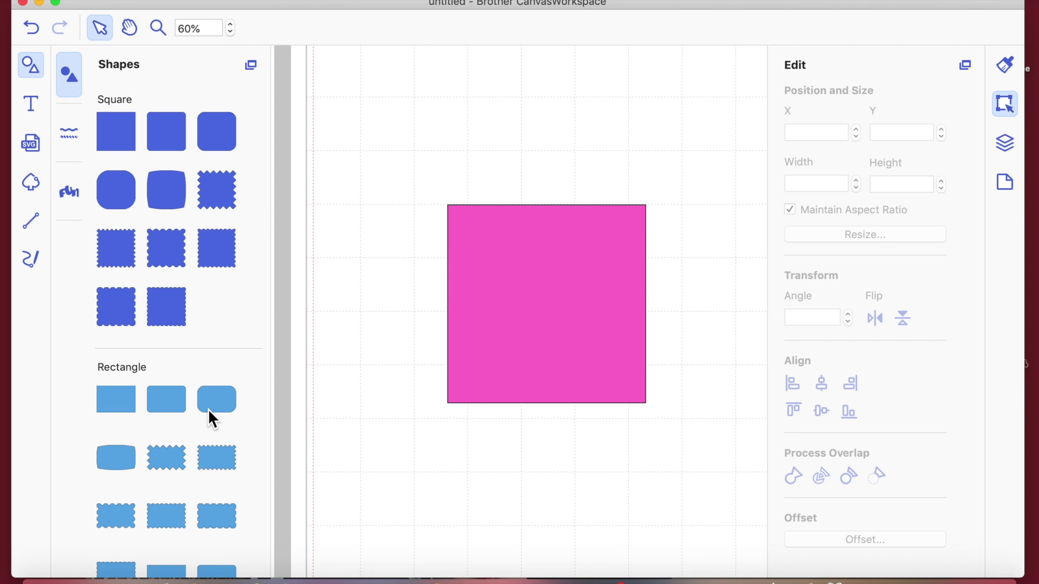
{"action": "scroll", "coordinate": [199, 364], "scroll_direction": "down", "scroll_amount": 10}
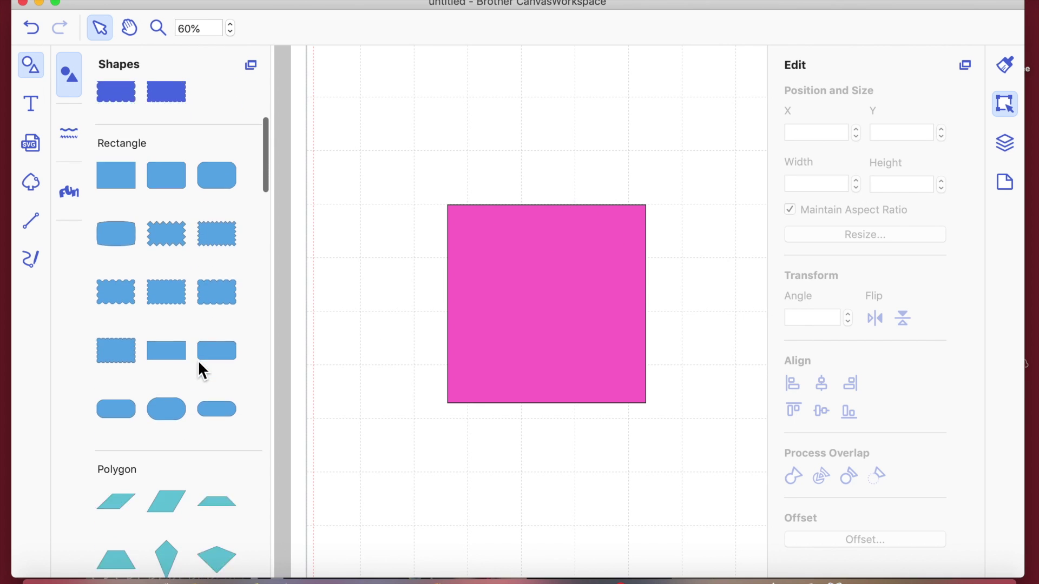
{"action": "scroll", "coordinate": [198, 364], "scroll_direction": "down", "scroll_amount": 12}
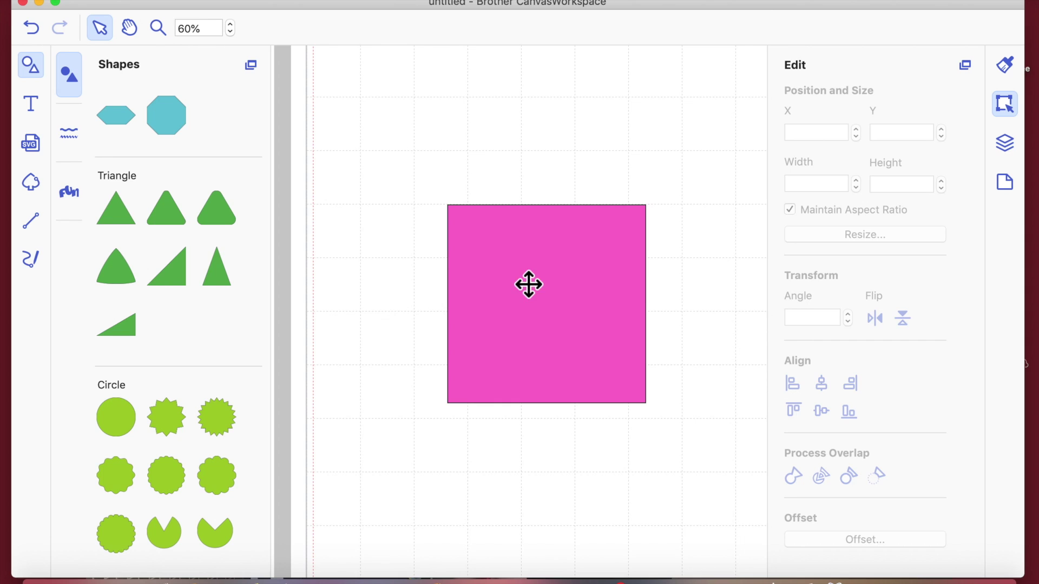
{"action": "scroll", "coordinate": [341, 308], "scroll_direction": "up", "scroll_amount": 3}
{"action": "left_click_drag", "start_coordinate": [115, 420], "coordinate": [375, 234]}
{"action": "scroll", "coordinate": [373, 230], "scroll_direction": "up", "scroll_amount": 5}
{"action": "left_click_drag", "start_coordinate": [369, 315], "coordinate": [471, 275]}
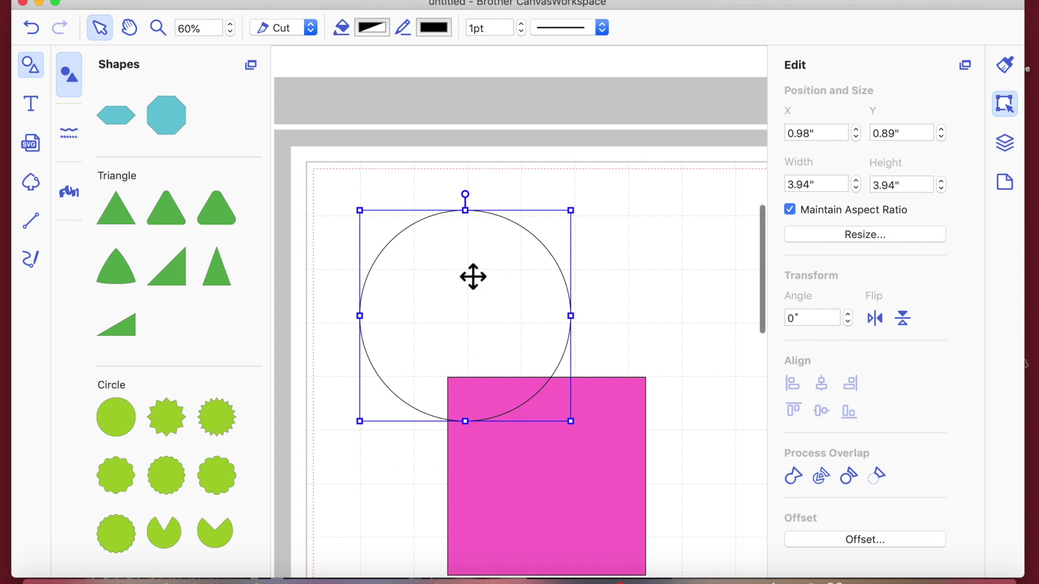
{"action": "left_click", "coordinate": [31, 68]}
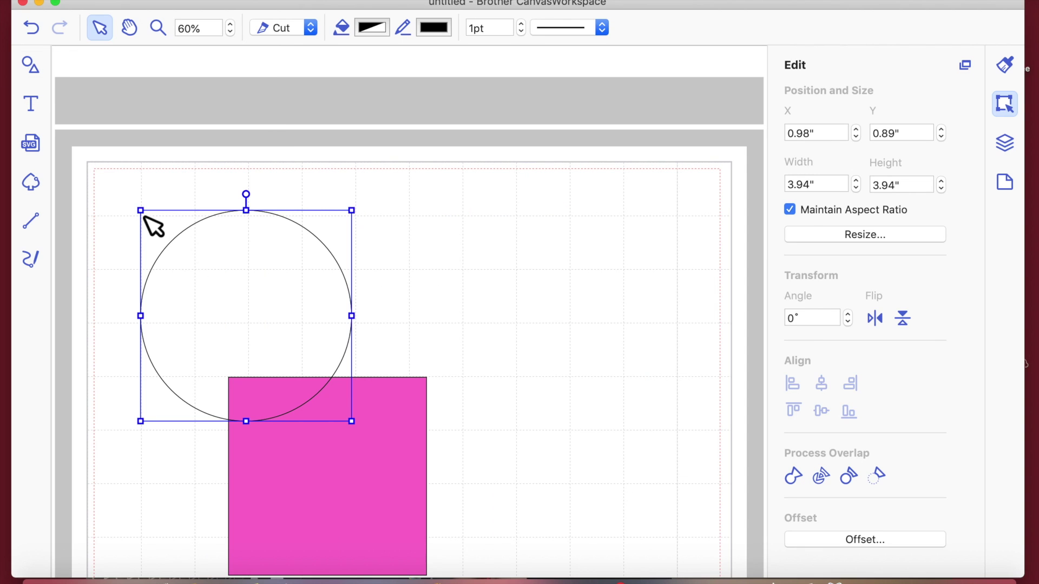
Step: Shrink the circle to about 0.56" across and place it over the pink square's upper-left corner
{"action": "left_click_drag", "start_coordinate": [148, 217], "coordinate": [327, 355]}
{"action": "left_click_drag", "start_coordinate": [347, 415], "coordinate": [224, 354]}
{"action": "left_click", "coordinate": [232, 342]}
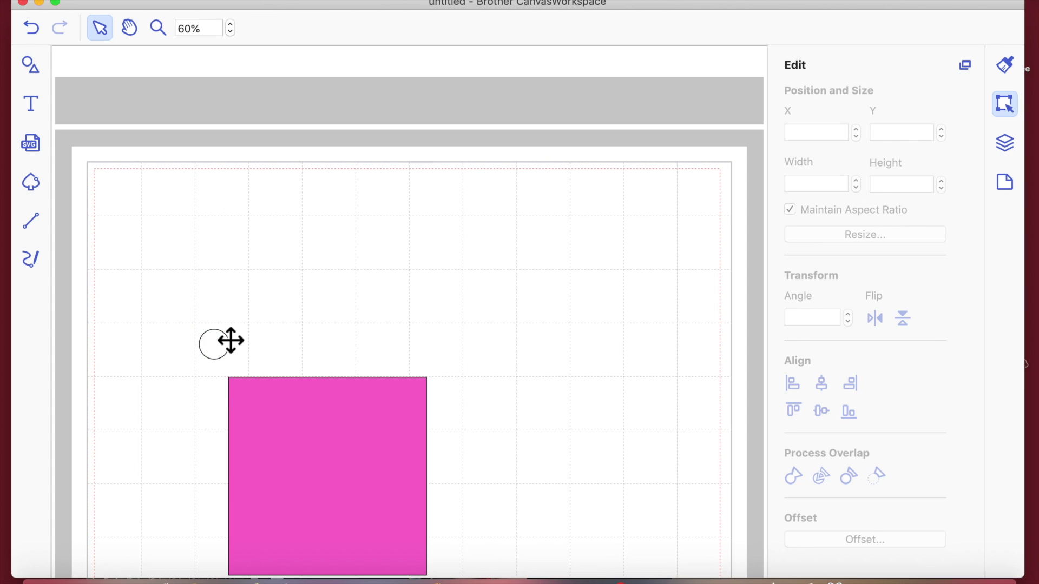
{"action": "left_click", "coordinate": [221, 351]}
{"action": "left_click_drag", "start_coordinate": [219, 361], "coordinate": [242, 382]}
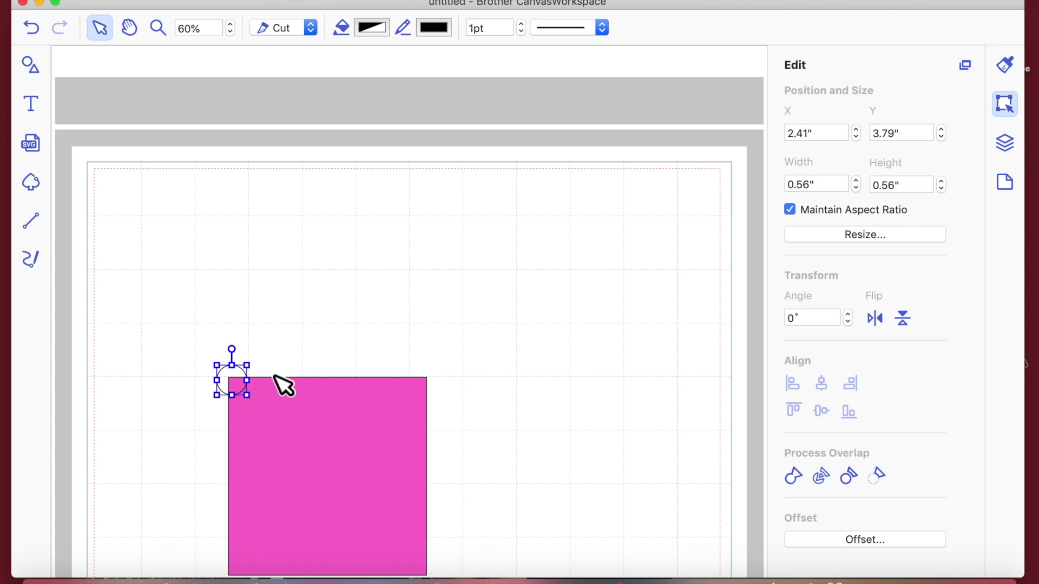
Step: Duplicate the small circle and place the copy over the pink square's upper-right corner
{"action": "left_click", "coordinate": [493, 391]}
{"action": "left_click", "coordinate": [229, 385]}
{"action": "key", "text": "super+d"}
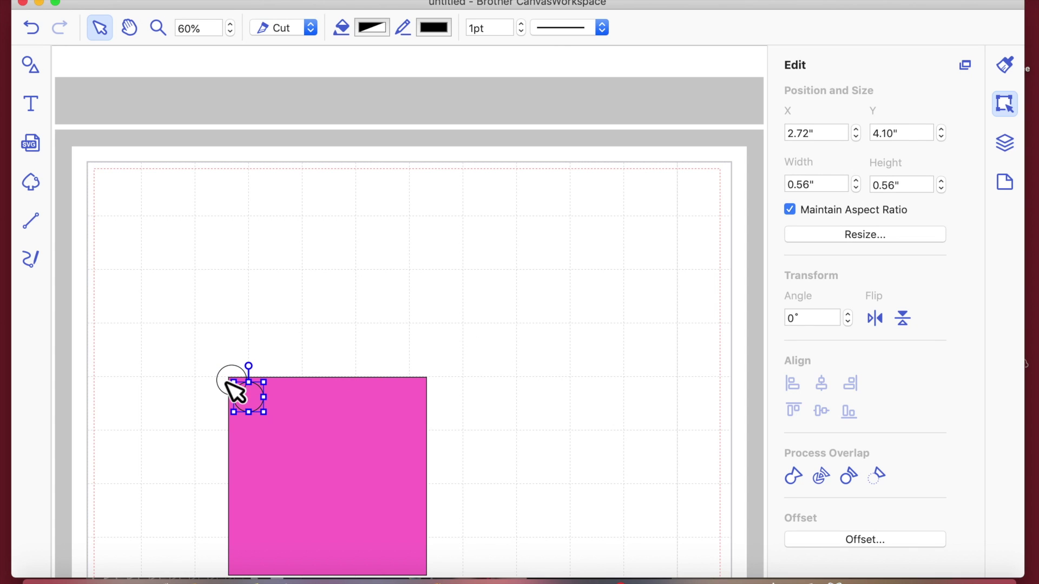
{"action": "left_click_drag", "start_coordinate": [247, 400], "coordinate": [432, 384]}
{"action": "left_click", "coordinate": [543, 440]}
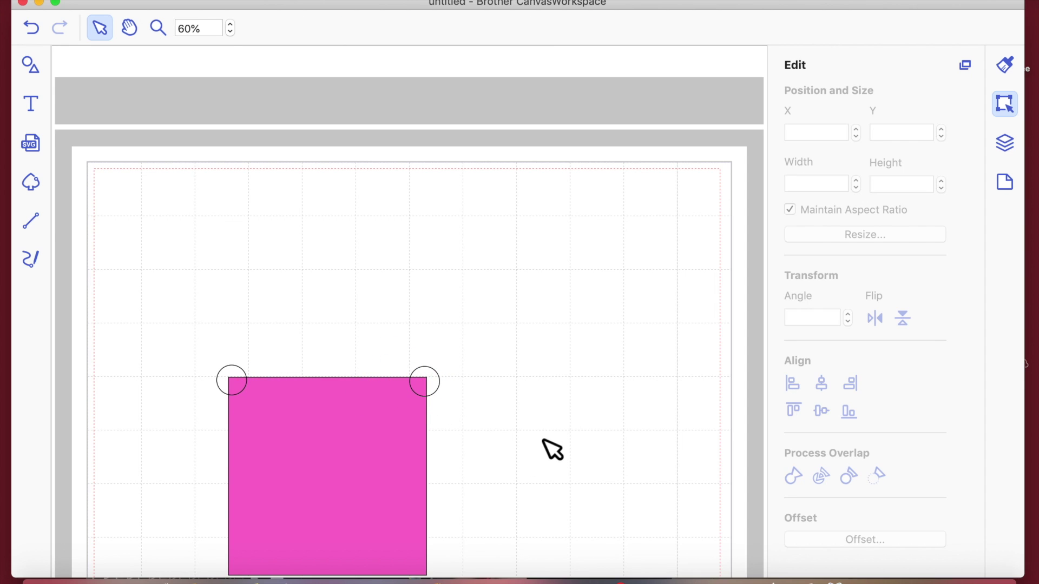
Step: Align the two small circles by their top edges
{"action": "left_click_drag", "start_coordinate": [172, 336], "coordinate": [429, 373]}
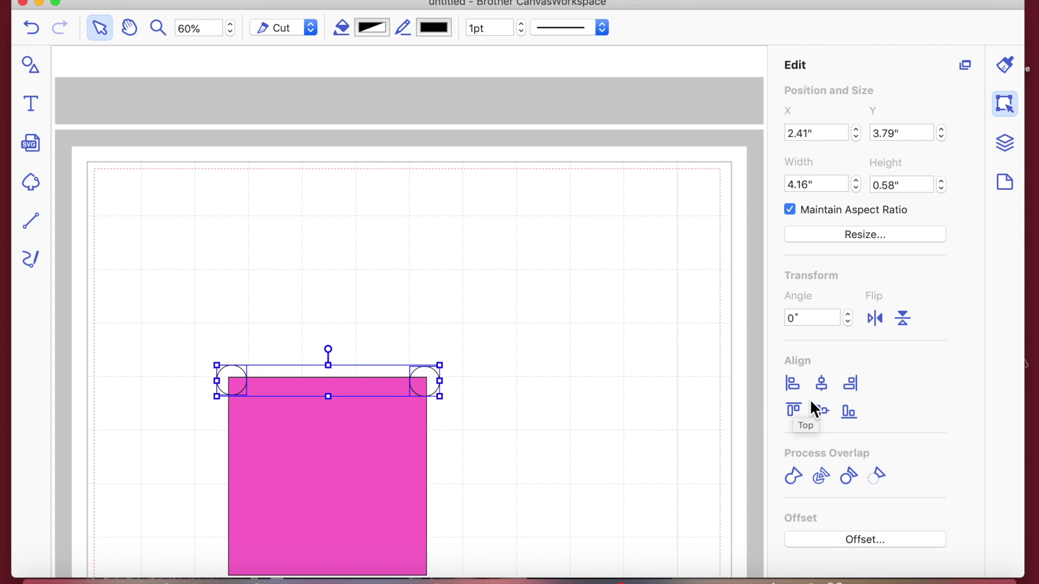
{"action": "left_click", "coordinate": [800, 410]}
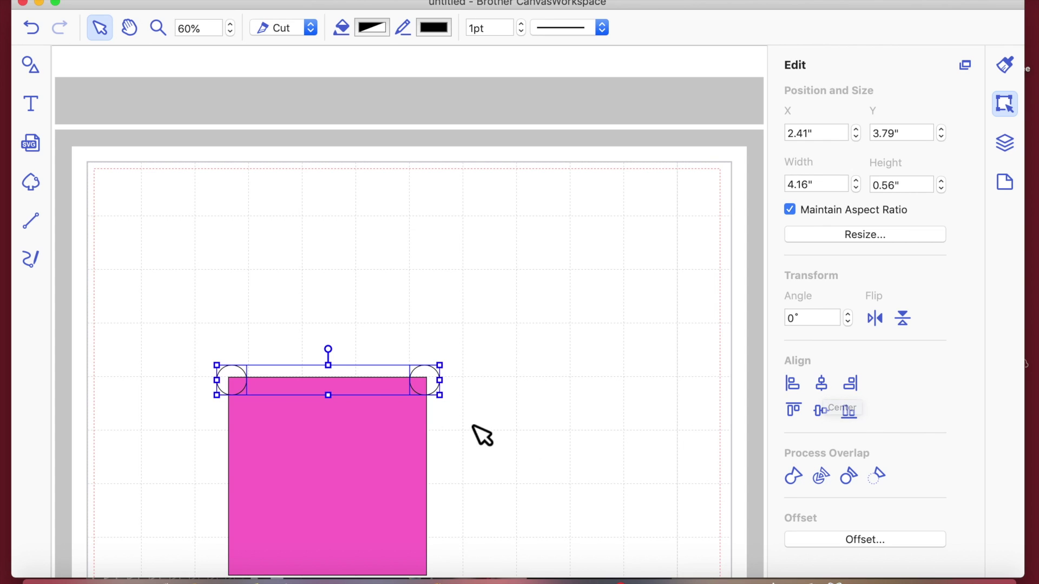
{"action": "right_click", "coordinate": [413, 383]}
{"action": "left_click", "coordinate": [552, 351]}
Step: Move the pink square down clear of the two small circles and group the circles
{"action": "left_click_drag", "start_coordinate": [295, 491], "coordinate": [293, 545]}
{"action": "left_click_drag", "start_coordinate": [183, 328], "coordinate": [458, 405]}
{"action": "left_click", "coordinate": [394, 378]}
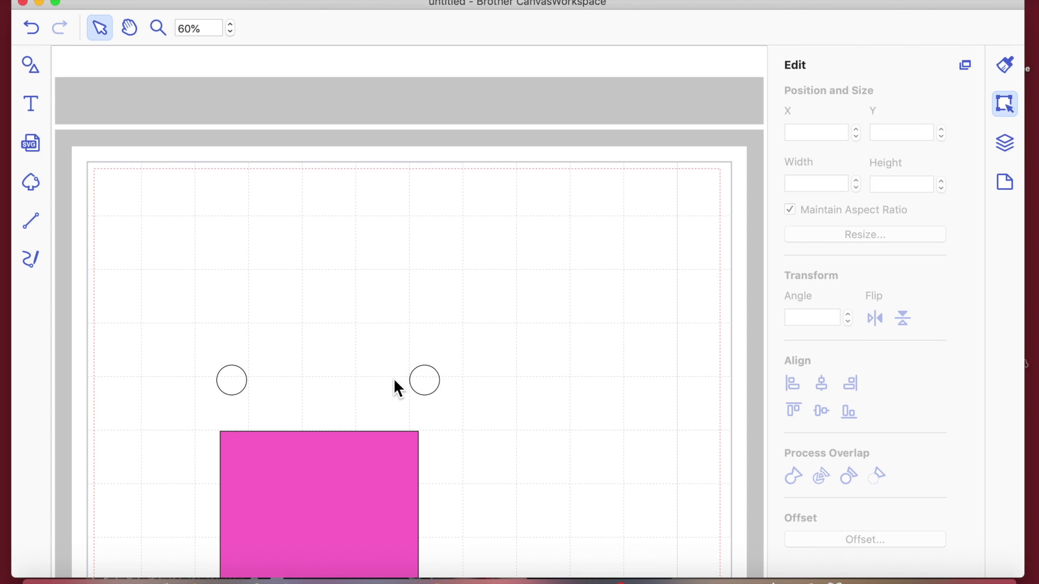
{"action": "right_click", "coordinate": [394, 378]}
{"action": "left_click", "coordinate": [199, 352]}
{"action": "left_click", "coordinate": [414, 401]}
{"action": "left_click_drag", "start_coordinate": [184, 356], "coordinate": [485, 412]}
{"action": "right_click", "coordinate": [440, 390]}
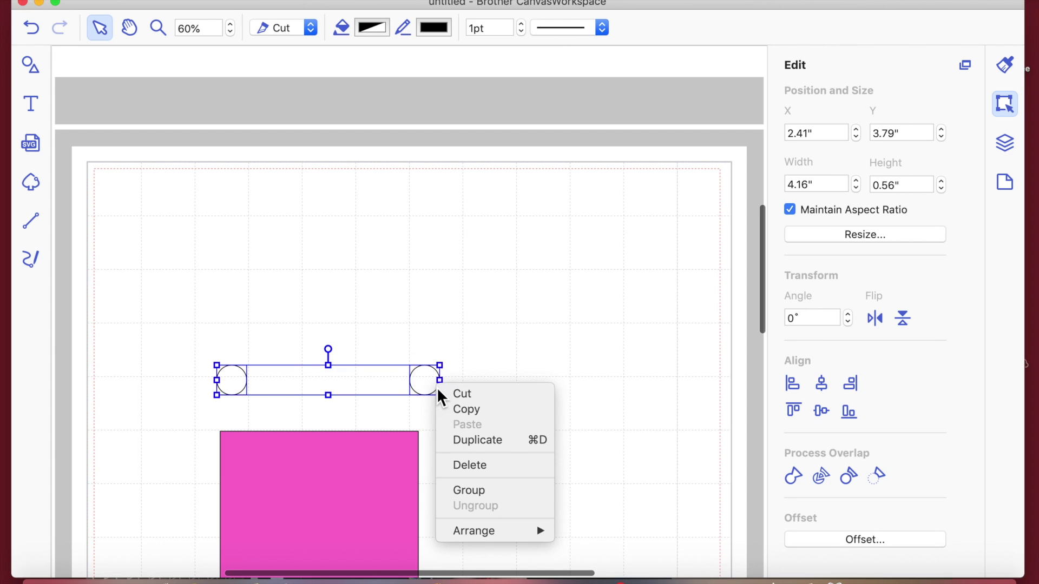
{"action": "left_click", "coordinate": [487, 491]}
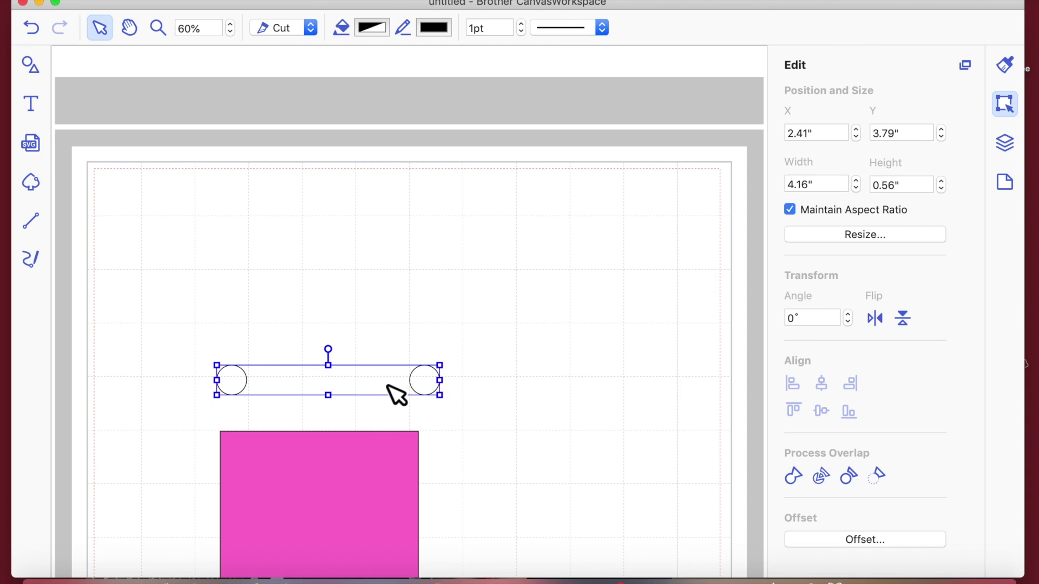
Step: Align the pink square and the grouped circles on their shared vertical centre line
{"action": "left_click_drag", "start_coordinate": [182, 318], "coordinate": [427, 490]}
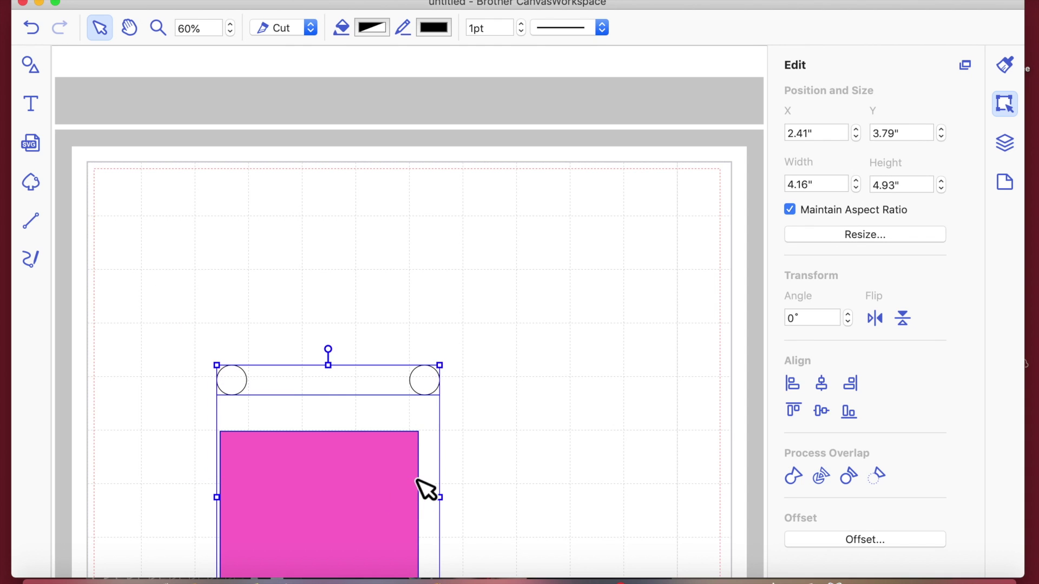
{"action": "left_click", "coordinate": [826, 394]}
{"action": "left_click", "coordinate": [474, 413]}
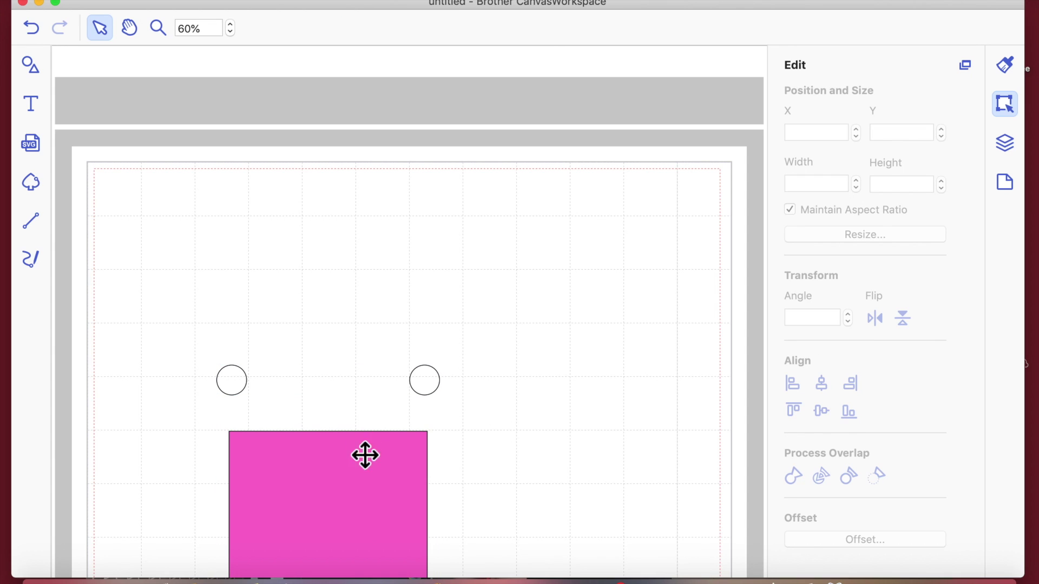
Step: Nudge the pink square straight up to Y 4.06" so its upper corners sit at the circles' centres
{"action": "left_click", "coordinate": [354, 473]}
{"action": "key", "text": "Up"}
{"action": "key", "text": "Up"}
{"action": "key", "text": "Up"}
{"action": "key", "text": "Up"}
{"action": "key", "text": "Up"}
{"action": "key", "text": "Up"}
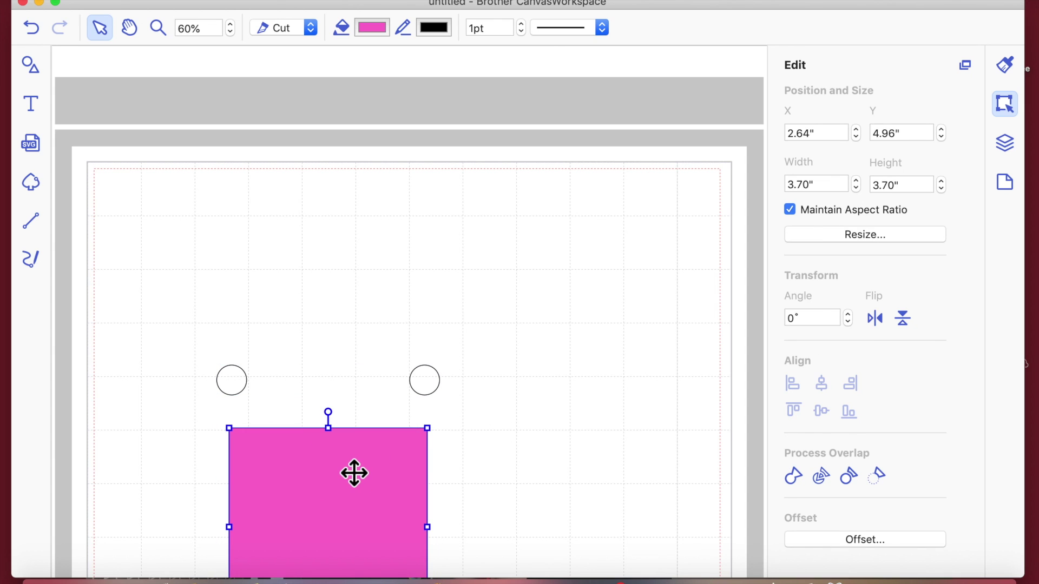
{"action": "key", "text": "Up"}
{"action": "key", "text": "Up"}
{"action": "key", "text": "Up"}
{"action": "key", "text": "Up"}
{"action": "key", "text": "Up"}
{"action": "key", "text": "Up"}
{"action": "key", "text": "Up"}
{"action": "key", "text": "Up"}
{"action": "key", "text": "Up"}
{"action": "key", "text": "Up"}
{"action": "key", "text": "Up"}
{"action": "key", "text": "Up"}
{"action": "key", "text": "Up"}
{"action": "key", "text": "Up"}
{"action": "key", "text": "Up"}
{"action": "key", "text": "Up"}
{"action": "key", "text": "Up"}
{"action": "key", "text": "Up"}
{"action": "key", "text": "Up"}
{"action": "key", "text": "Up"}
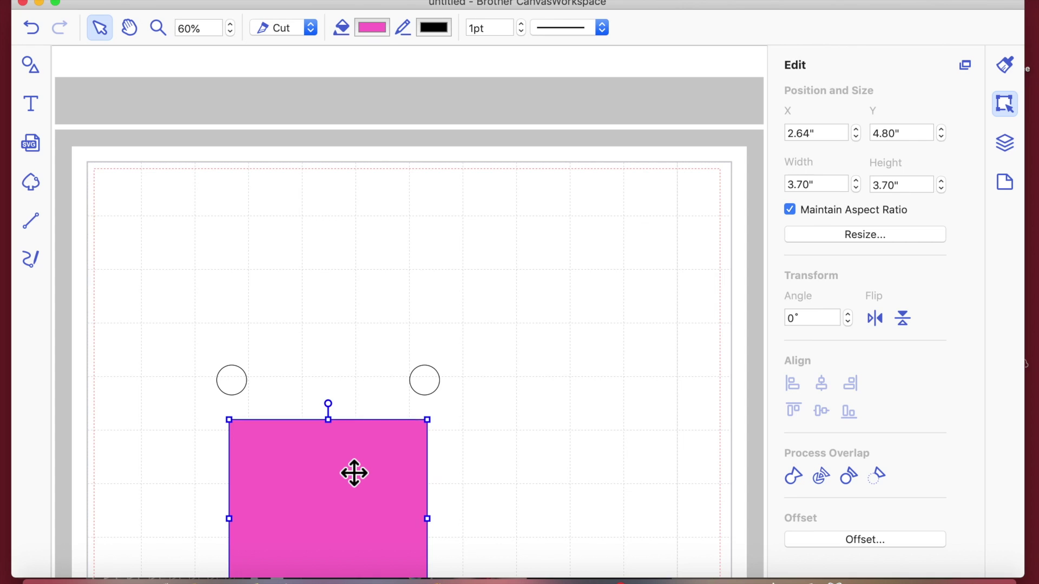
{"action": "key", "text": "Up"}
{"action": "key", "text": "Up"}
{"action": "key", "text": "Up"}
{"action": "key", "text": "Up"}
{"action": "key", "text": "Up"}
{"action": "key", "text": "Up"}
{"action": "key", "text": "Up"}
{"action": "key", "text": "Up"}
{"action": "key", "text": "Up"}
{"action": "key", "text": "Up"}
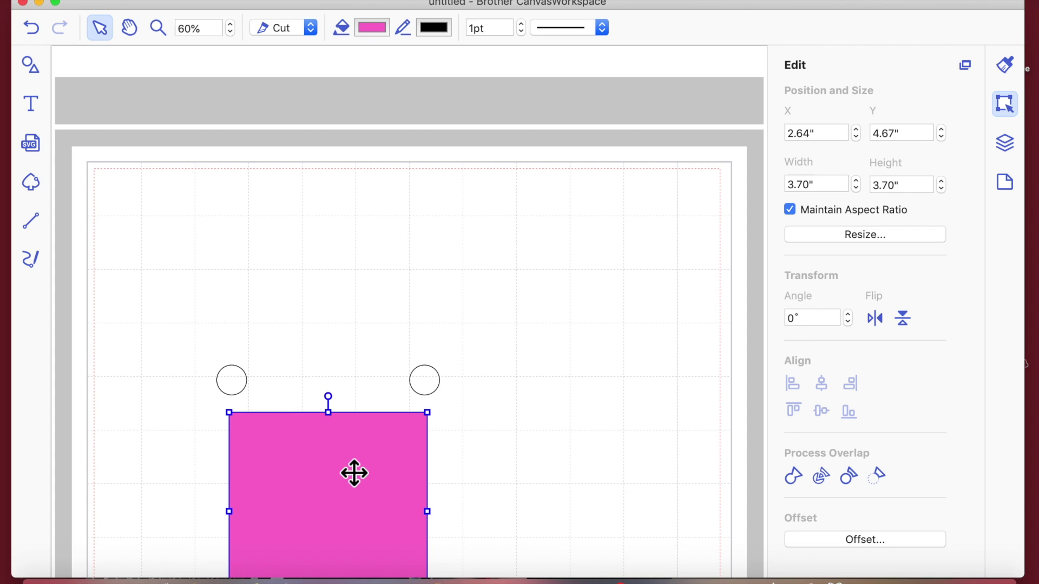
{"action": "key", "text": "Up"}
{"action": "key", "text": "Up"}
{"action": "key", "text": "Up"}
{"action": "key", "text": "Up"}
{"action": "key", "text": "Up"}
{"action": "key", "text": "Up"}
{"action": "key", "text": "Up"}
{"action": "key", "text": "Up"}
{"action": "key", "text": "Up"}
{"action": "key", "text": "Up"}
{"action": "key", "text": "Up"}
{"action": "key", "text": "Up"}
{"action": "key", "text": "Up"}
{"action": "key", "text": "Up"}
{"action": "key", "text": "Up"}
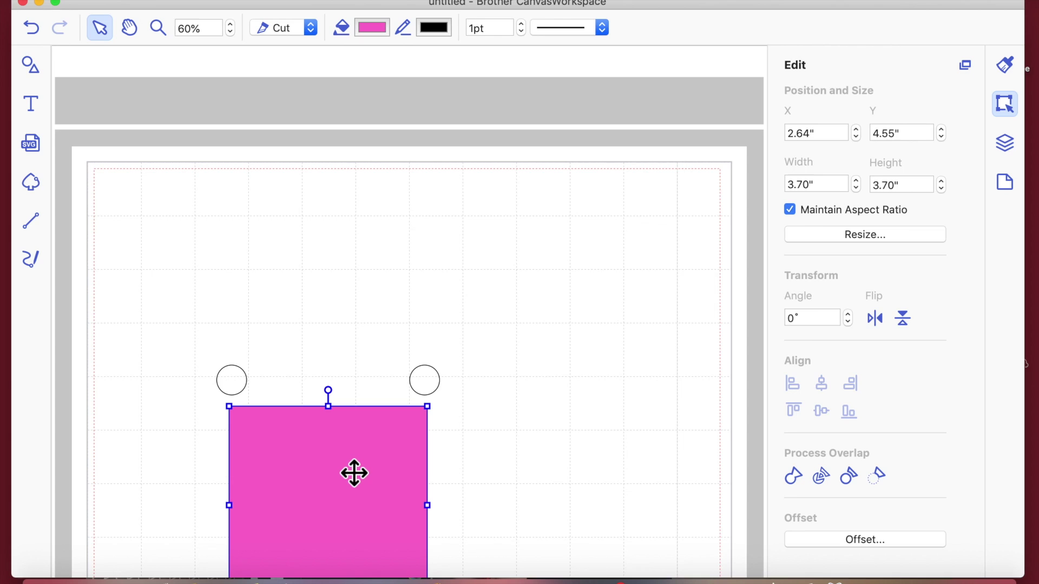
{"action": "key", "text": "Up"}
{"action": "key", "text": "Up"}
{"action": "key", "text": "Up"}
{"action": "key", "text": "Up"}
{"action": "key", "text": "Up"}
{"action": "key", "text": "Up"}
{"action": "key", "text": "Up"}
{"action": "key", "text": "Up"}
{"action": "key", "text": "Up"}
{"action": "key", "text": "Up"}
{"action": "key", "text": "Up"}
{"action": "key", "text": "Up"}
{"action": "key", "text": "Up"}
{"action": "key", "text": "Up"}
{"action": "key", "text": "Up"}
{"action": "key", "text": "Up"}
{"action": "key", "text": "Up"}
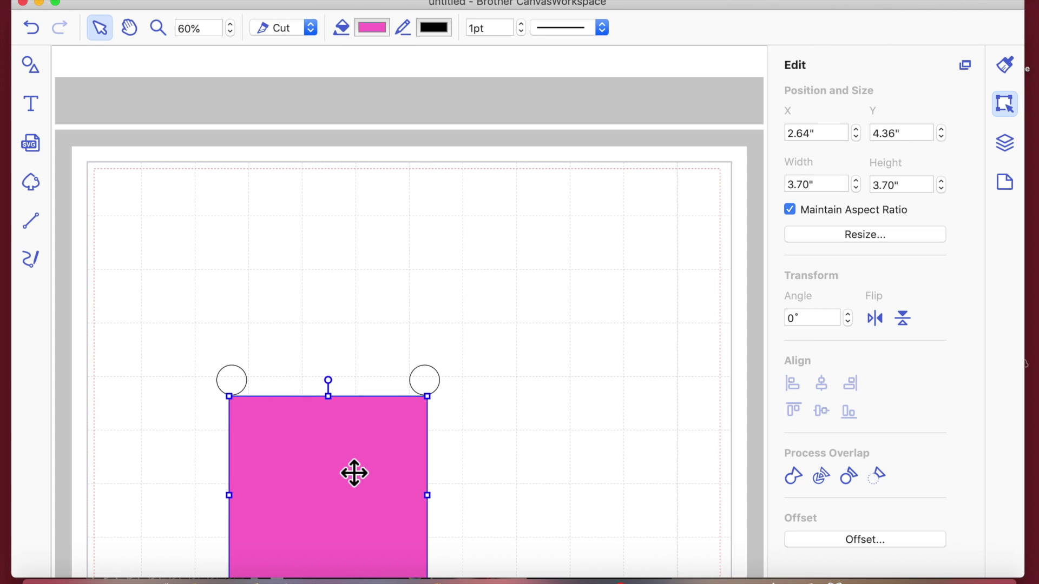
{"action": "key", "text": "Up"}
{"action": "key", "text": "Up"}
{"action": "key", "text": "Up"}
{"action": "key", "text": "Up"}
{"action": "key", "text": "Up"}
{"action": "key", "text": "Up"}
{"action": "key", "text": "Up"}
{"action": "key", "text": "Up"}
{"action": "key", "text": "Up"}
{"action": "key", "text": "Up"}
{"action": "key", "text": "Up"}
{"action": "key", "text": "Up"}
{"action": "key", "text": "Up"}
{"action": "key", "text": "Up"}
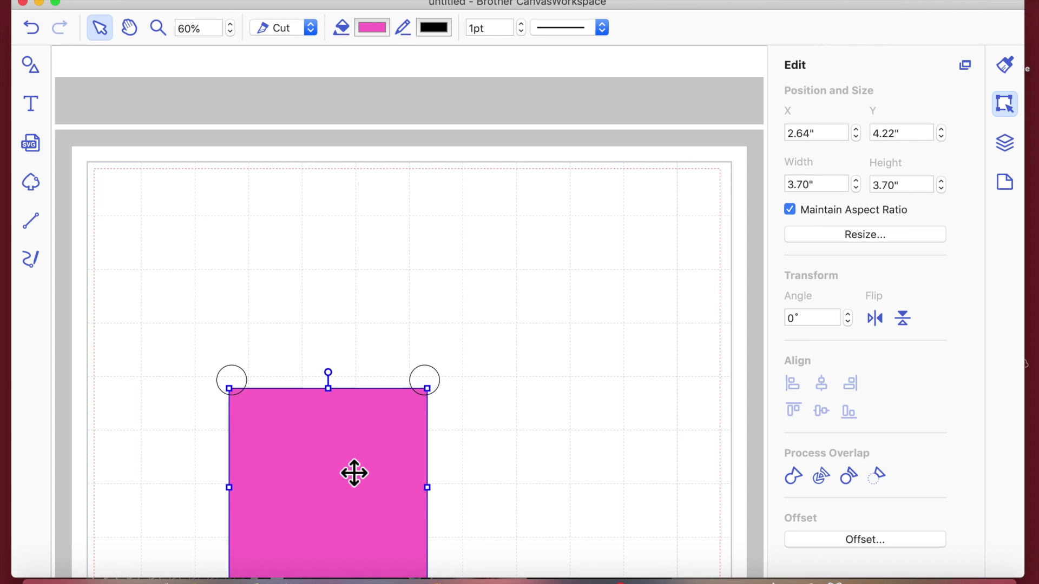
{"action": "key", "text": "Up"}
{"action": "key", "text": "Up"}
{"action": "key", "text": "Up"}
{"action": "key", "text": "Up"}
{"action": "key", "text": "Up"}
{"action": "key", "text": "Up"}
{"action": "key", "text": "Up"}
{"action": "key", "text": "Up"}
{"action": "key", "text": "Up"}
{"action": "key", "text": "Up"}
{"action": "key", "text": "Up"}
{"action": "key", "text": "Up"}
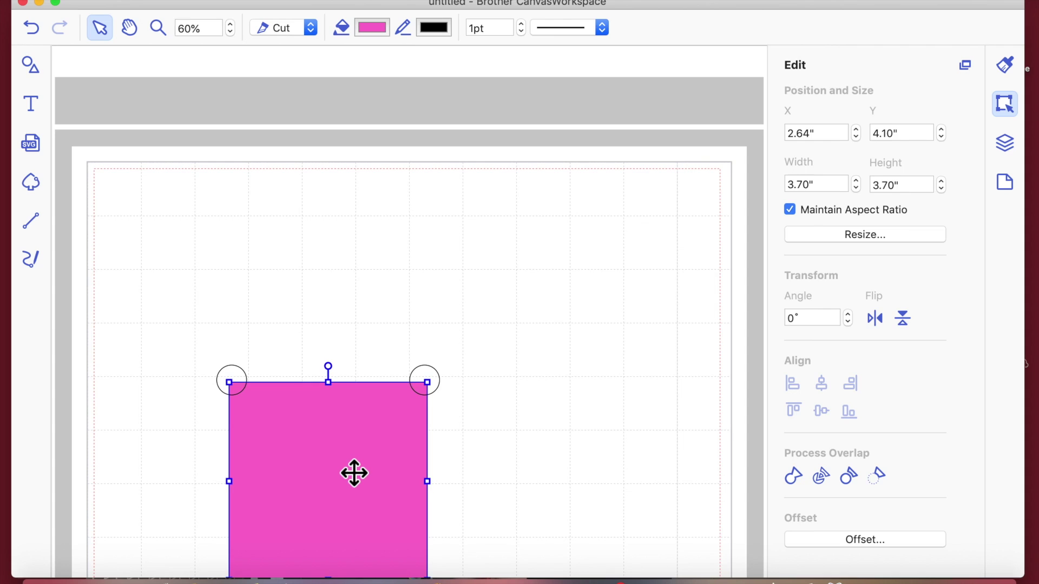
{"action": "key", "text": "Up"}
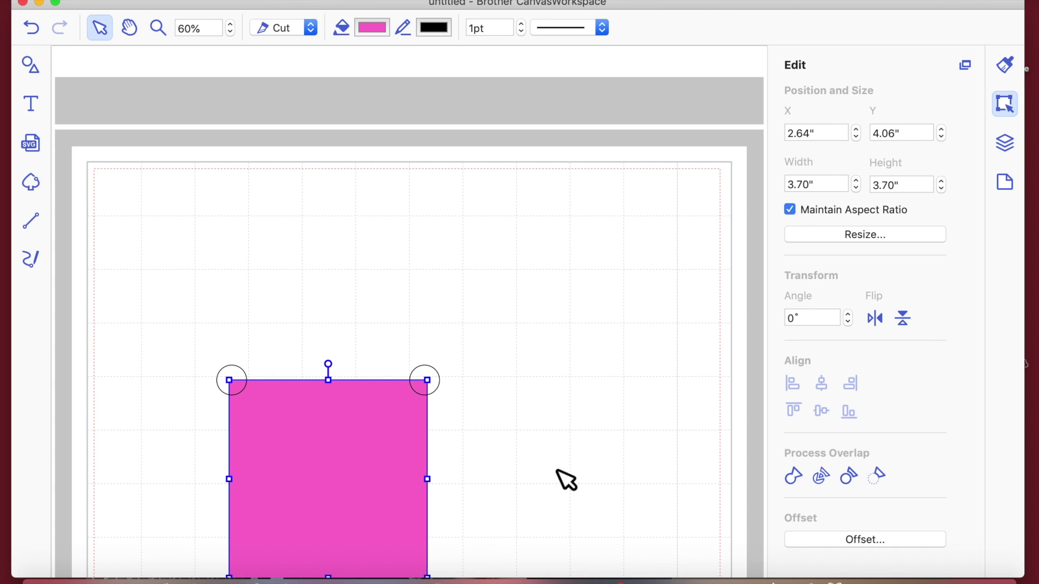
{"action": "left_click", "coordinate": [347, 268]}
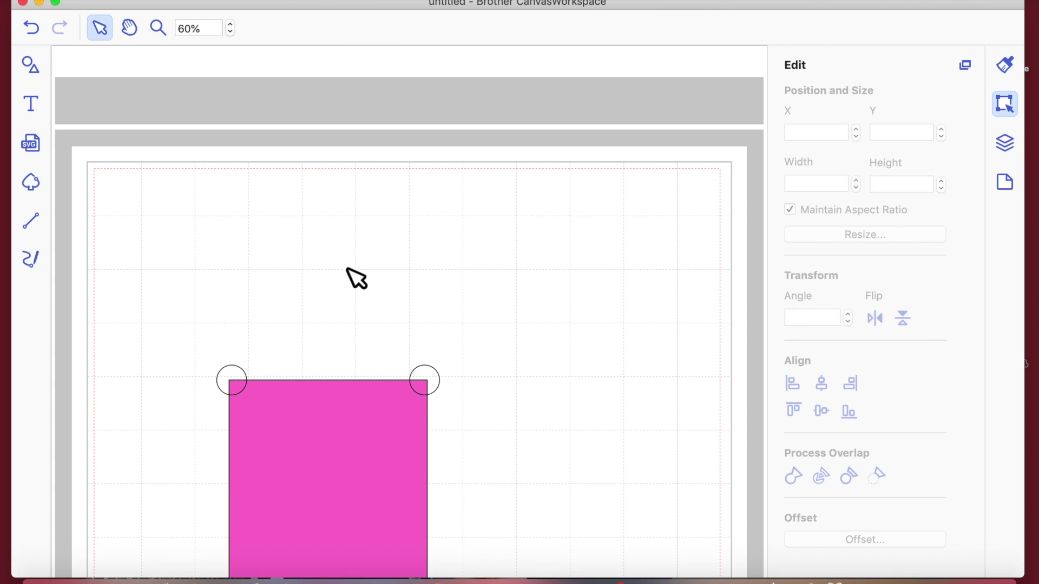
Step: Apply Remove Overlap to the grouped circles and the pink square to cut rounded notches in its upper corners
{"action": "left_click", "coordinate": [428, 389]}
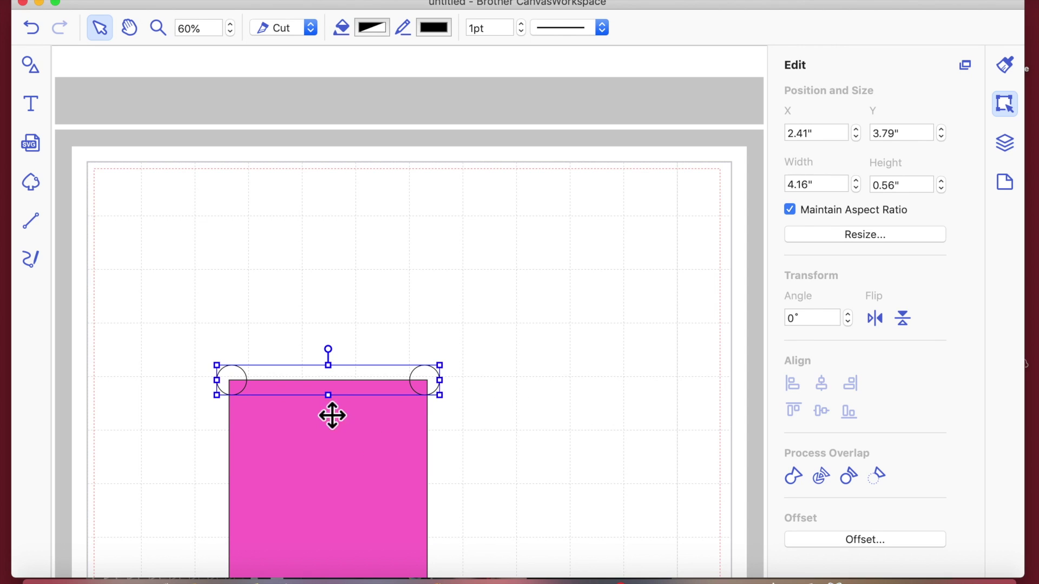
{"action": "left_click", "coordinate": [149, 298]}
{"action": "left_click_drag", "start_coordinate": [148, 297], "coordinate": [424, 505]}
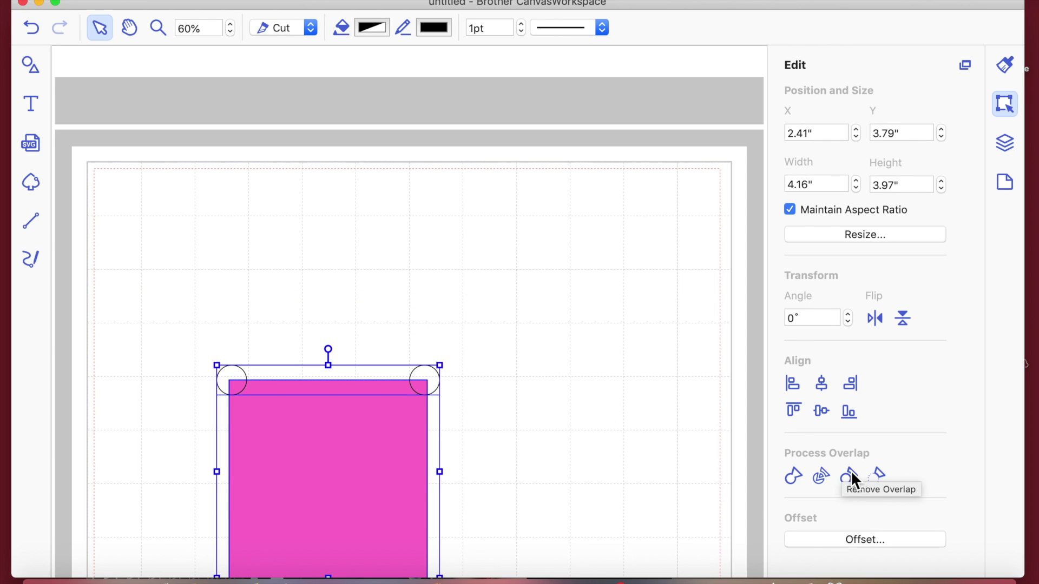
{"action": "left_click", "coordinate": [641, 437]}
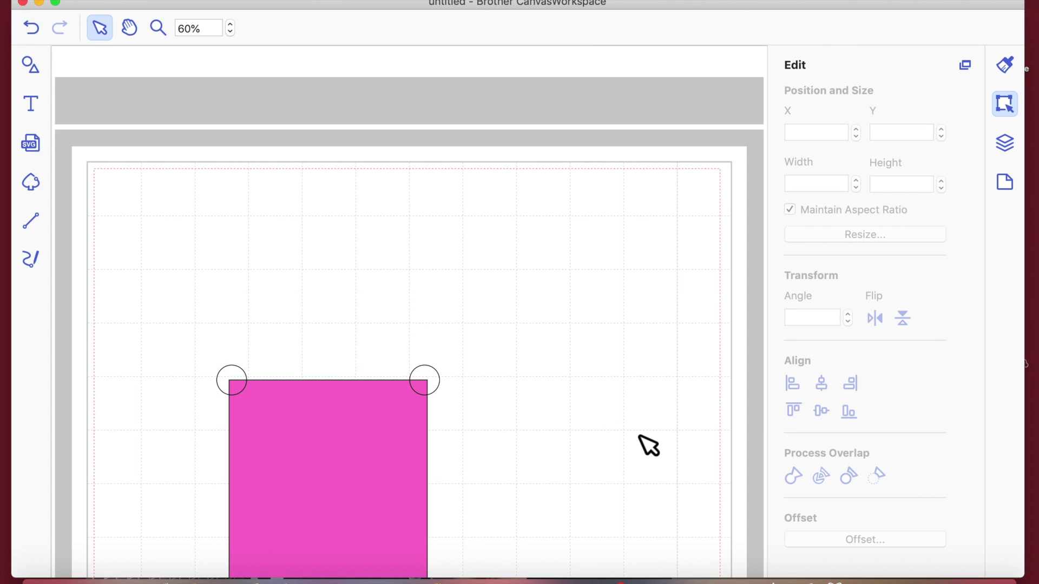
{"action": "left_click", "coordinate": [437, 383]}
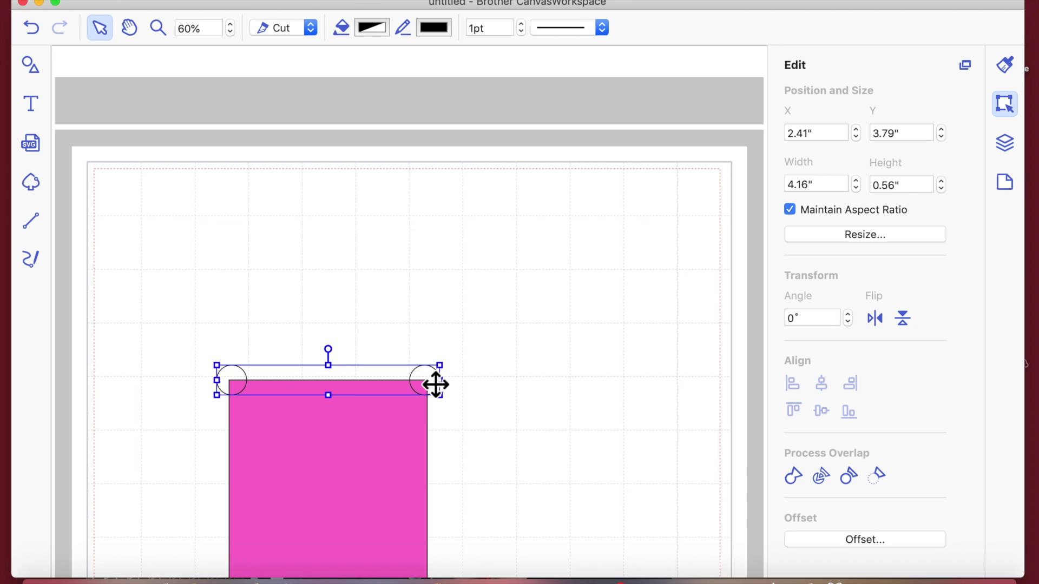
{"action": "left_click_drag", "start_coordinate": [116, 313], "coordinate": [456, 459]}
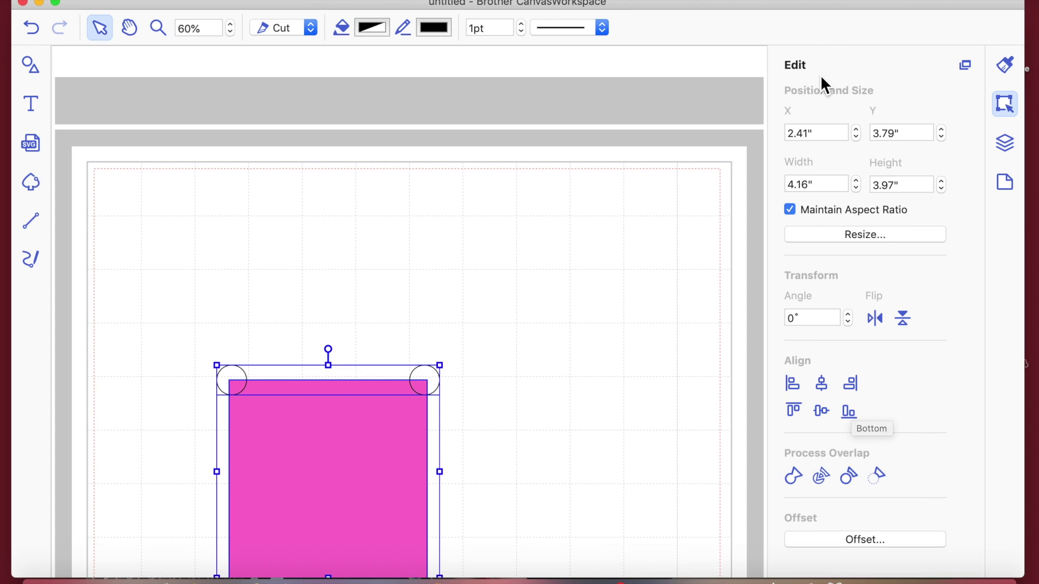
{"action": "left_click", "coordinate": [850, 482]}
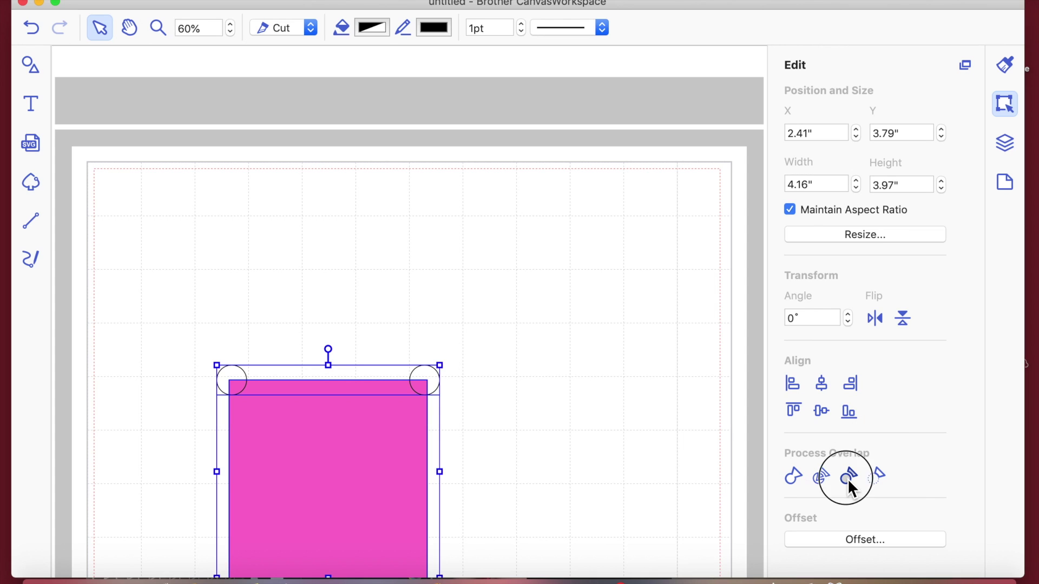
{"action": "left_click", "coordinate": [568, 415]}
Step: Move both small circles away from the notched corners, shift the pink square up by about 1", and select the right circle
{"action": "left_click_drag", "start_coordinate": [432, 383], "coordinate": [464, 314]}
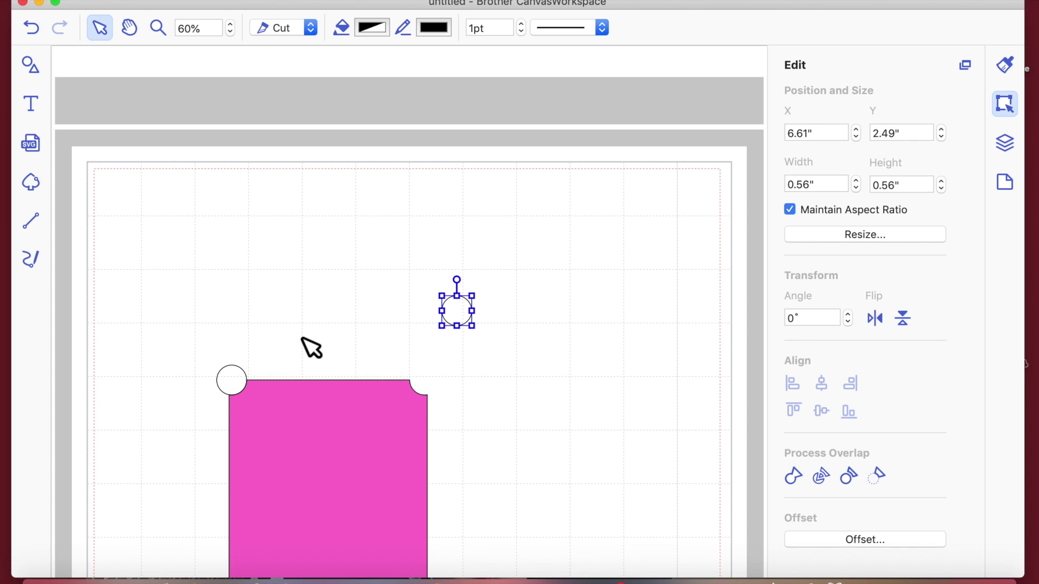
{"action": "left_click_drag", "start_coordinate": [246, 378], "coordinate": [273, 280]}
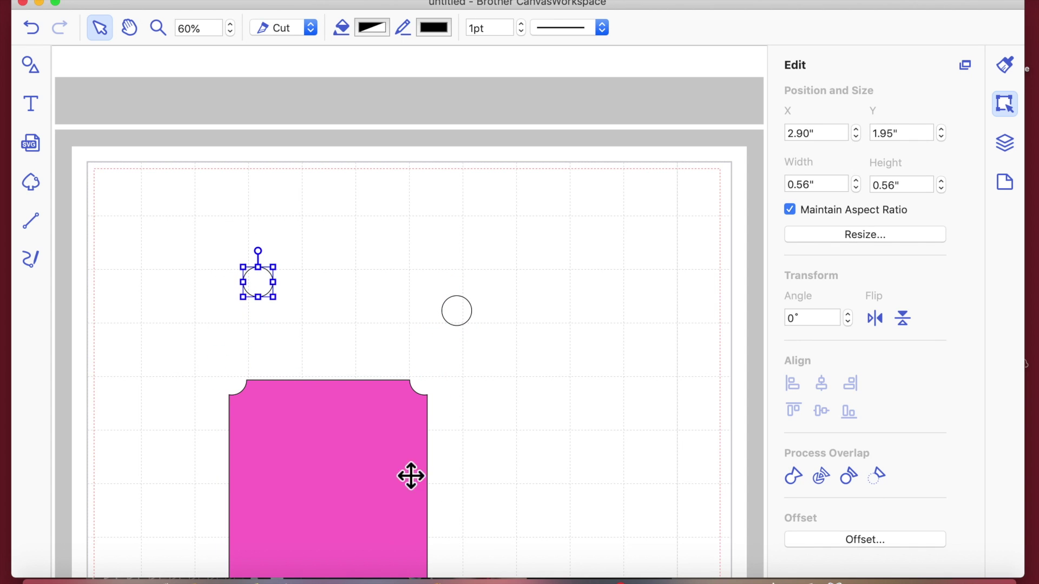
{"action": "left_click_drag", "start_coordinate": [360, 474], "coordinate": [354, 421]}
{"action": "left_click", "coordinate": [461, 424]}
{"action": "left_click", "coordinate": [468, 324]}
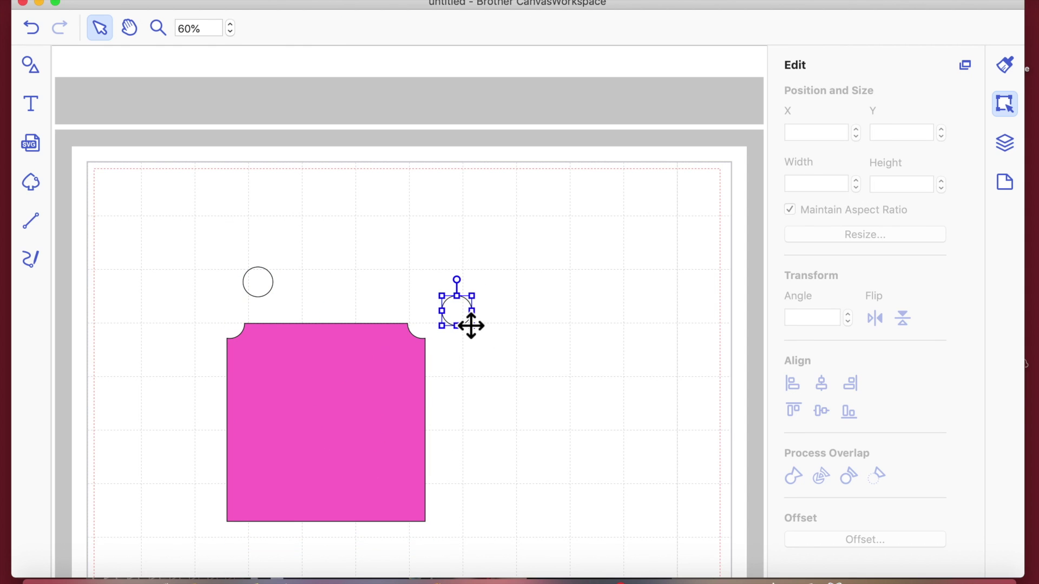
Step: Delete the two small circles beside the notched pink square
{"action": "left_click", "coordinate": [272, 286]}
{"action": "left_click", "coordinate": [364, 422]}
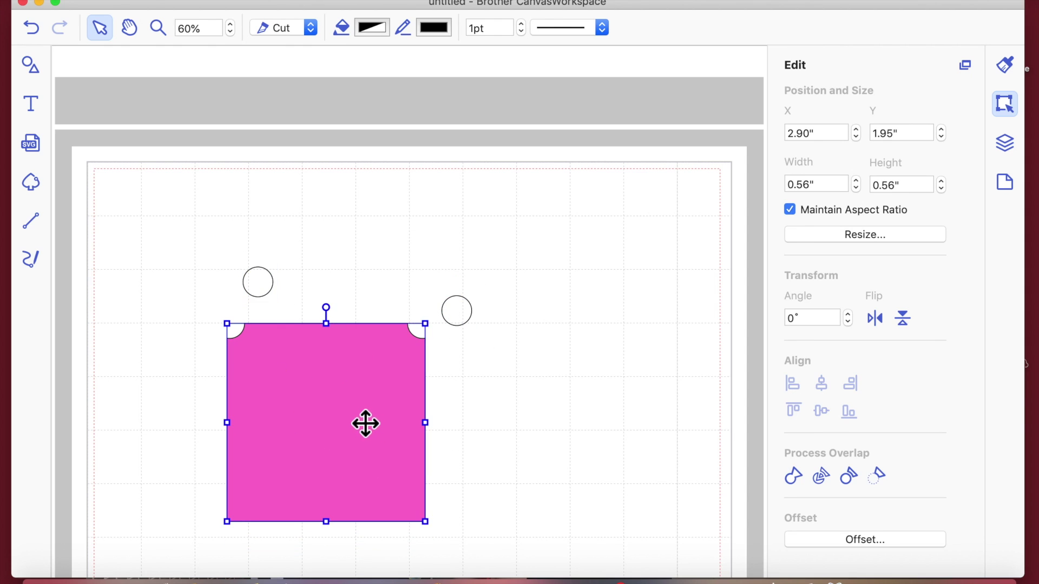
{"action": "left_click", "coordinate": [478, 425]}
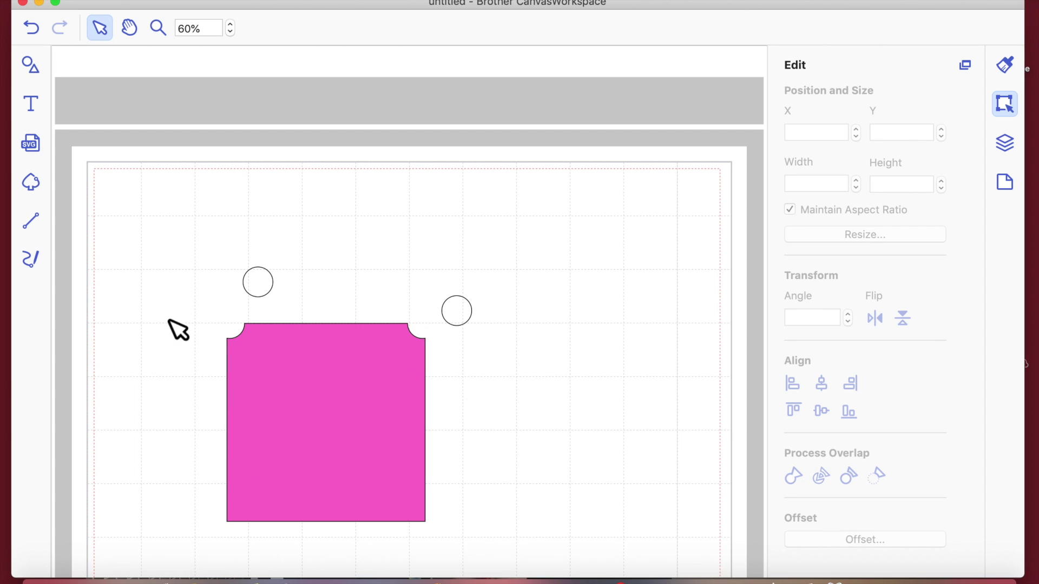
{"action": "key", "text": "ctrl+v"}
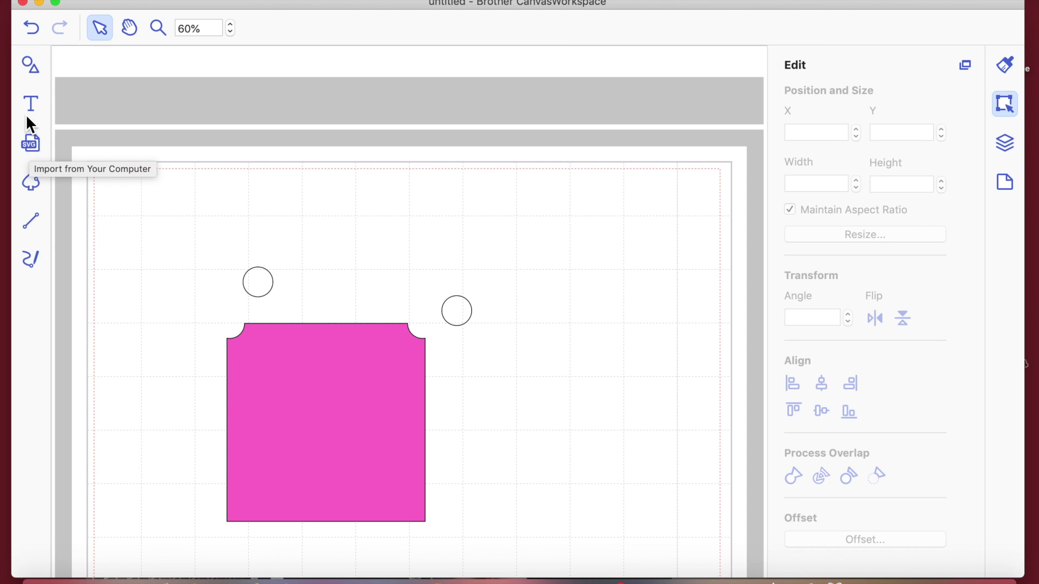
{"action": "left_click", "coordinate": [273, 291]}
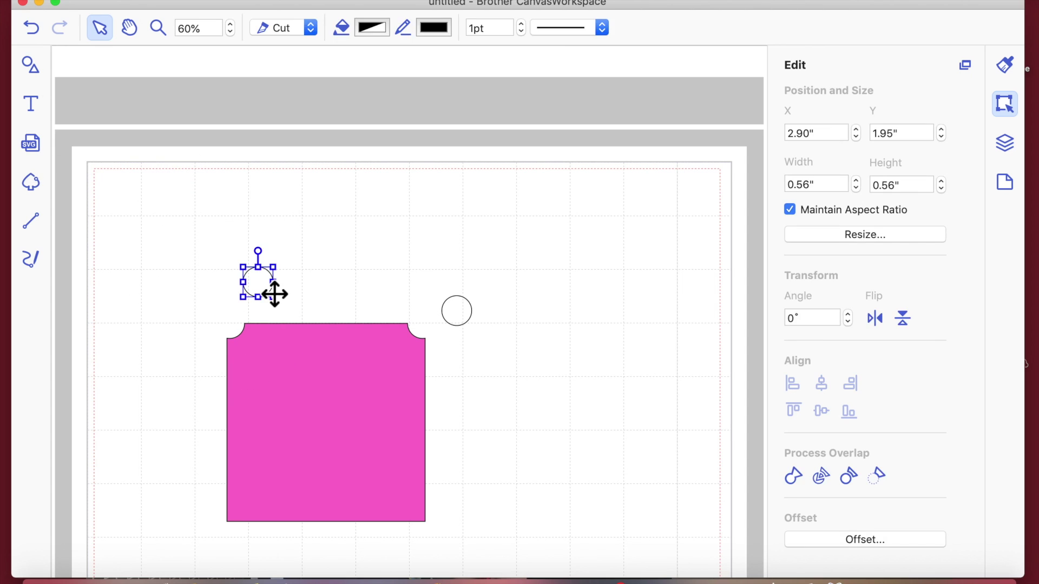
{"action": "key", "text": "Delete"}
{"action": "left_click", "coordinate": [469, 308]}
{"action": "key", "text": "Delete"}
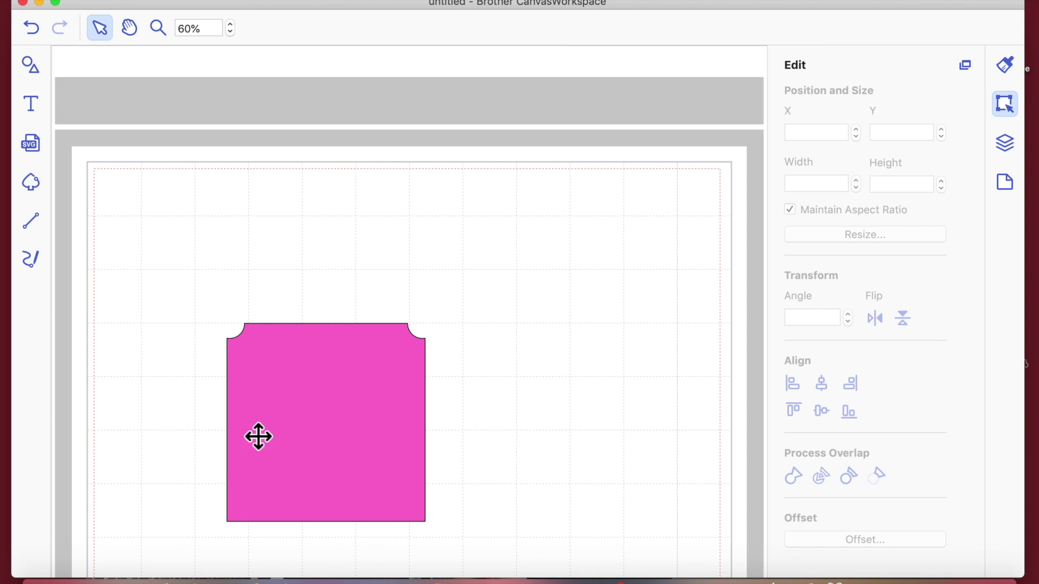
Step: Duplicate the notched pink square and align both copies on their centre and middle so they coincide
{"action": "right_click", "coordinate": [277, 430]}
{"action": "left_click", "coordinate": [317, 481]}
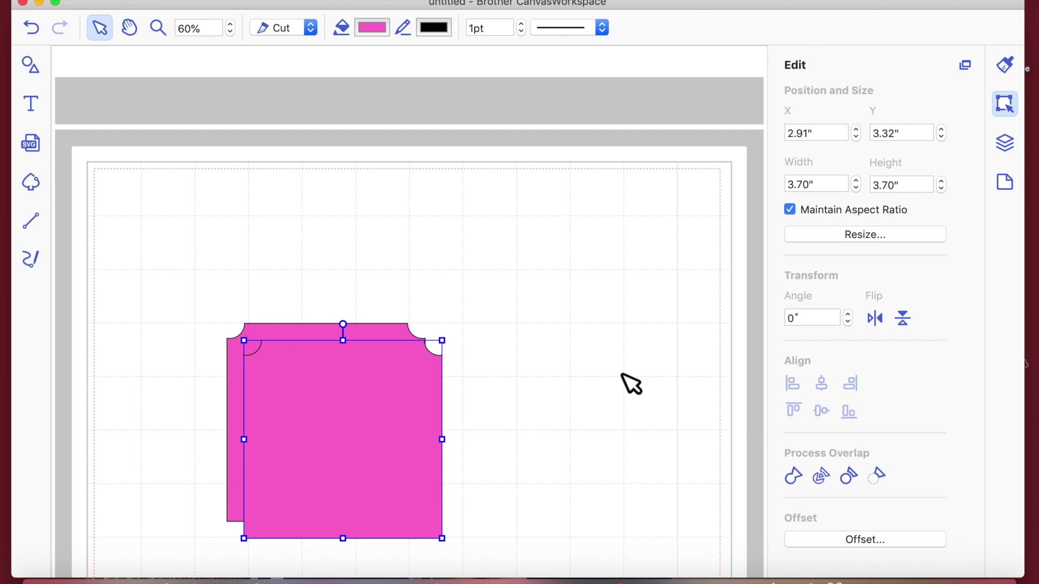
{"action": "left_click_drag", "start_coordinate": [224, 308], "coordinate": [471, 484]}
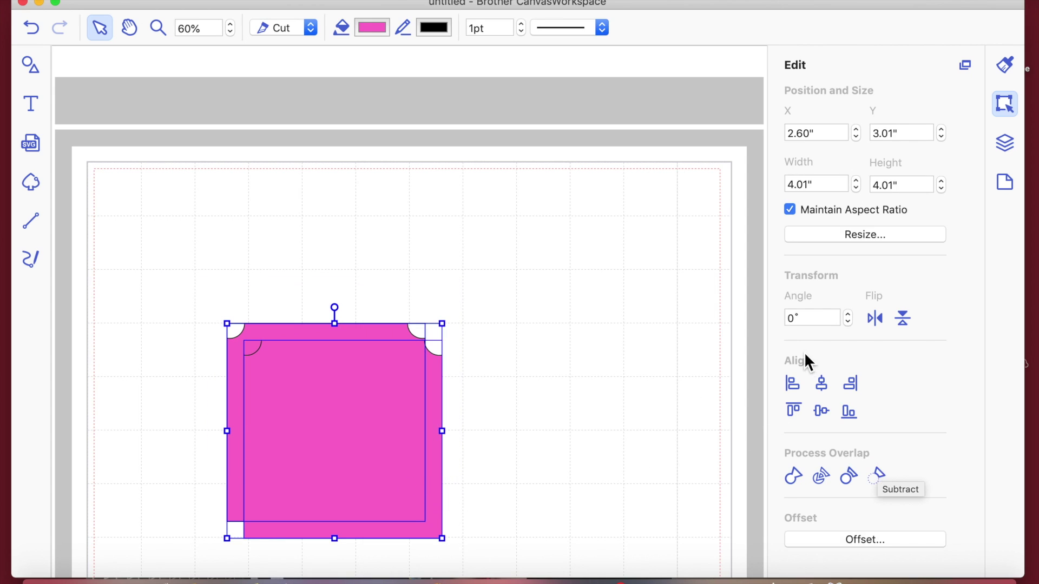
{"action": "left_click", "coordinate": [825, 386]}
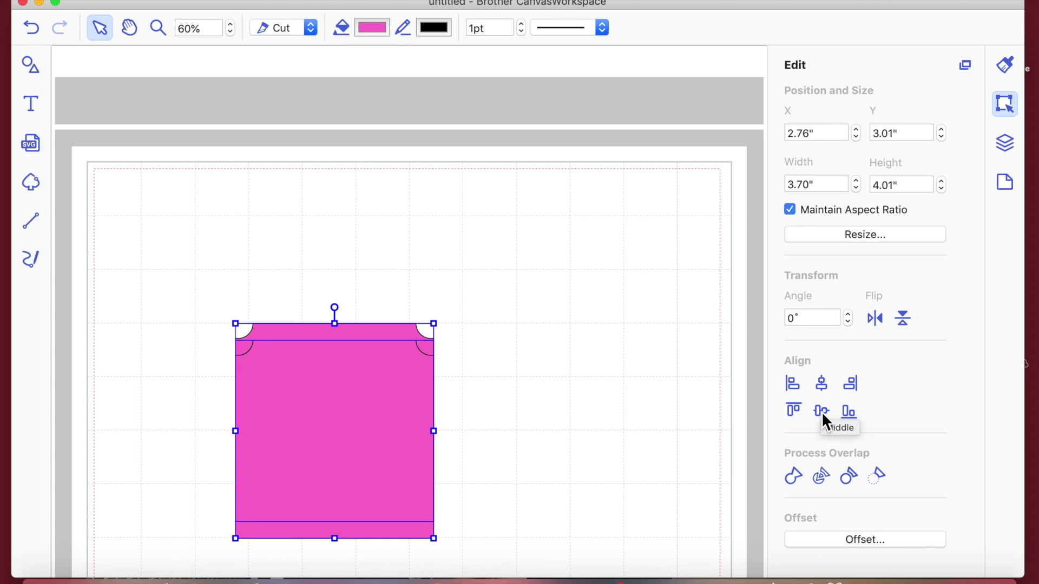
{"action": "left_click", "coordinate": [821, 411]}
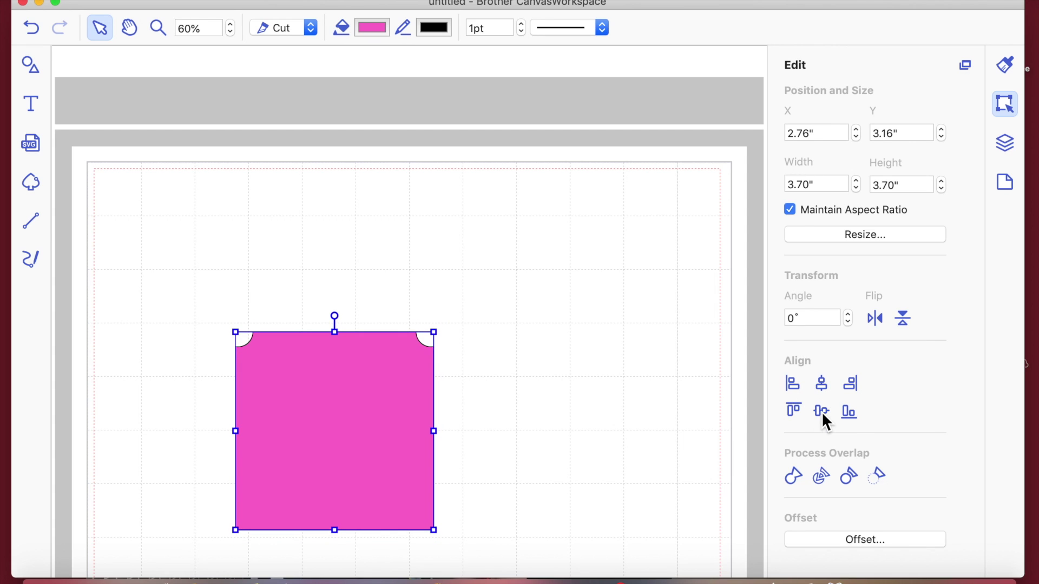
Step: Flip the top copy of the notched square vertically so its notches sit at the lower corners
{"action": "left_click", "coordinate": [639, 407]}
{"action": "left_click", "coordinate": [374, 417]}
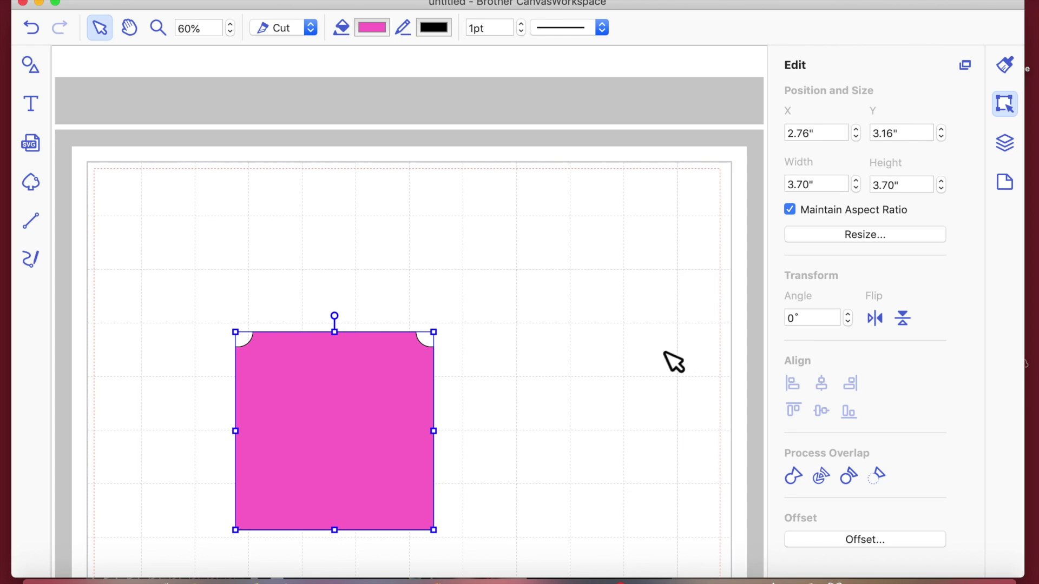
{"action": "left_click", "coordinate": [904, 320]}
{"action": "left_click", "coordinate": [598, 395]}
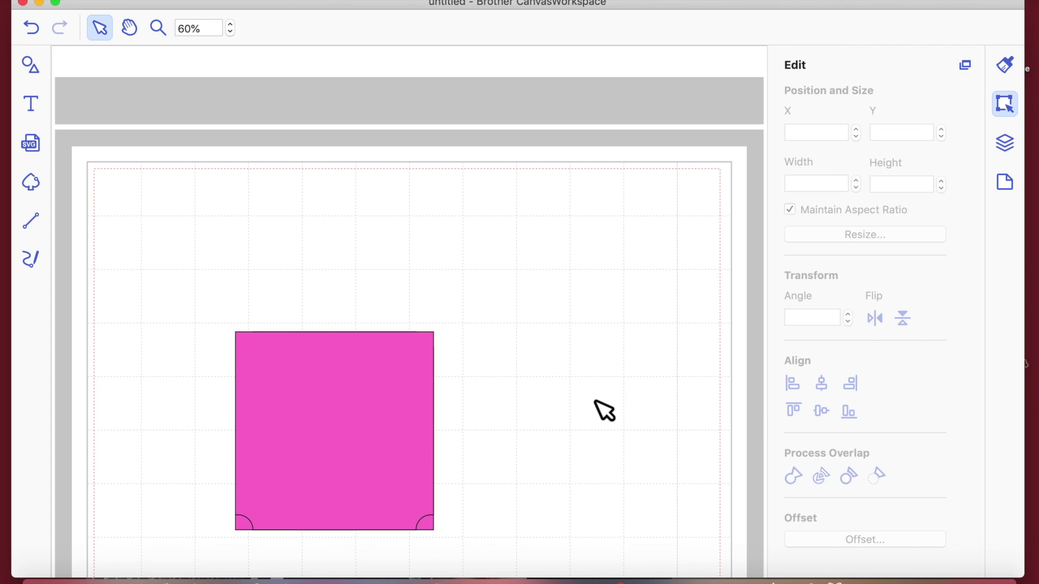
Step: Move both squares up, place the flipped copy at about Y 2.24", and align the two on their shared vertical centre line
{"action": "left_click", "coordinate": [366, 445]}
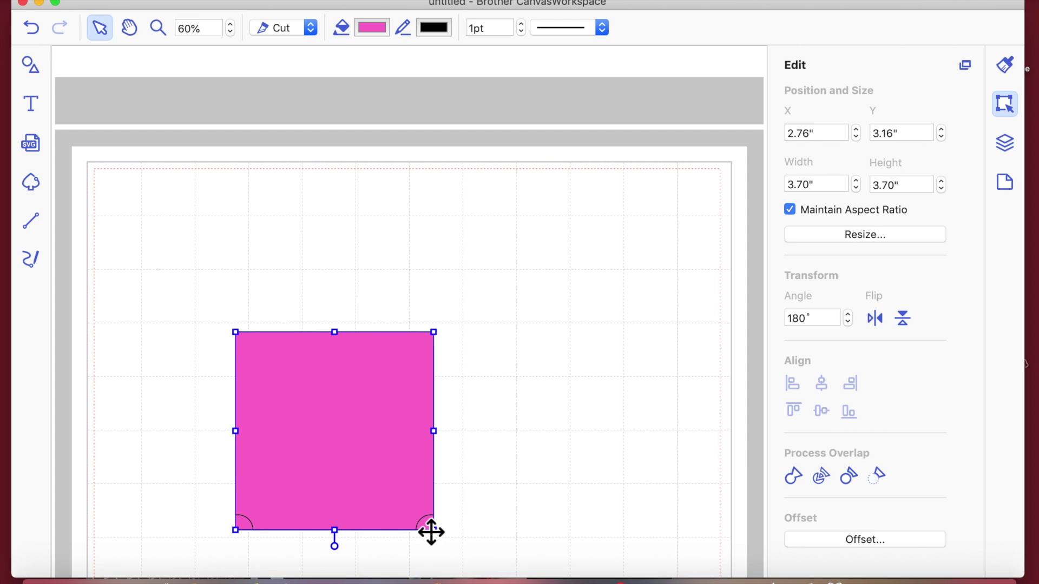
{"action": "left_click", "coordinate": [246, 302]}
{"action": "left_click_drag", "start_coordinate": [212, 293], "coordinate": [447, 483]}
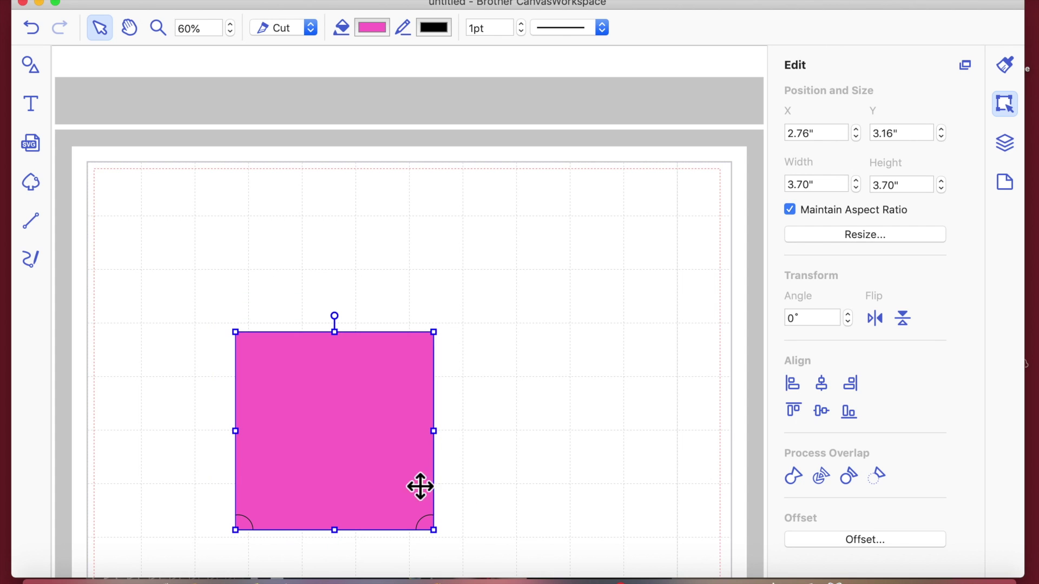
{"action": "left_click_drag", "start_coordinate": [325, 420], "coordinate": [366, 390]}
{"action": "left_click", "coordinate": [408, 515]}
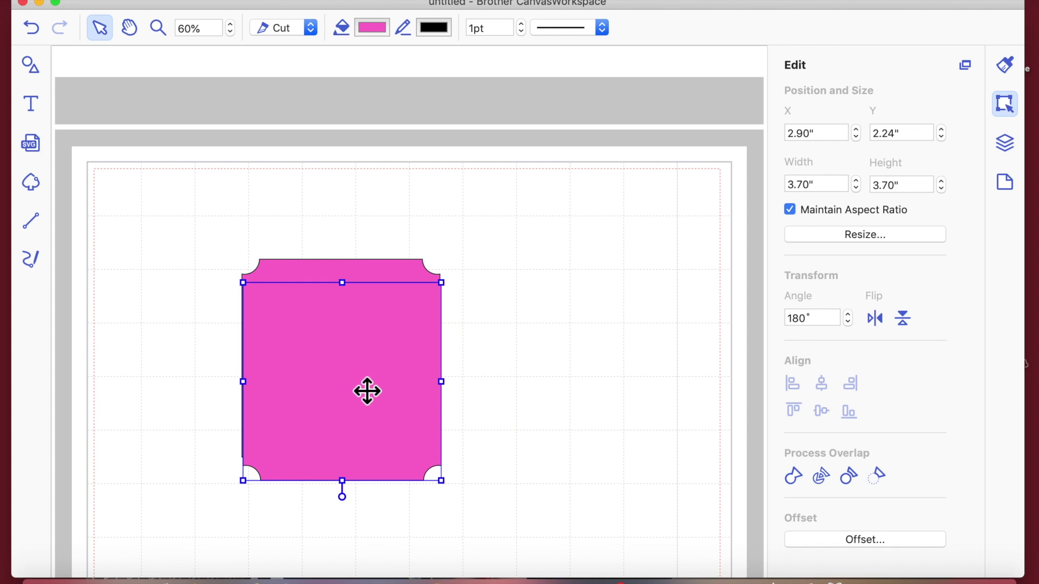
{"action": "left_click_drag", "start_coordinate": [179, 179], "coordinate": [481, 400]}
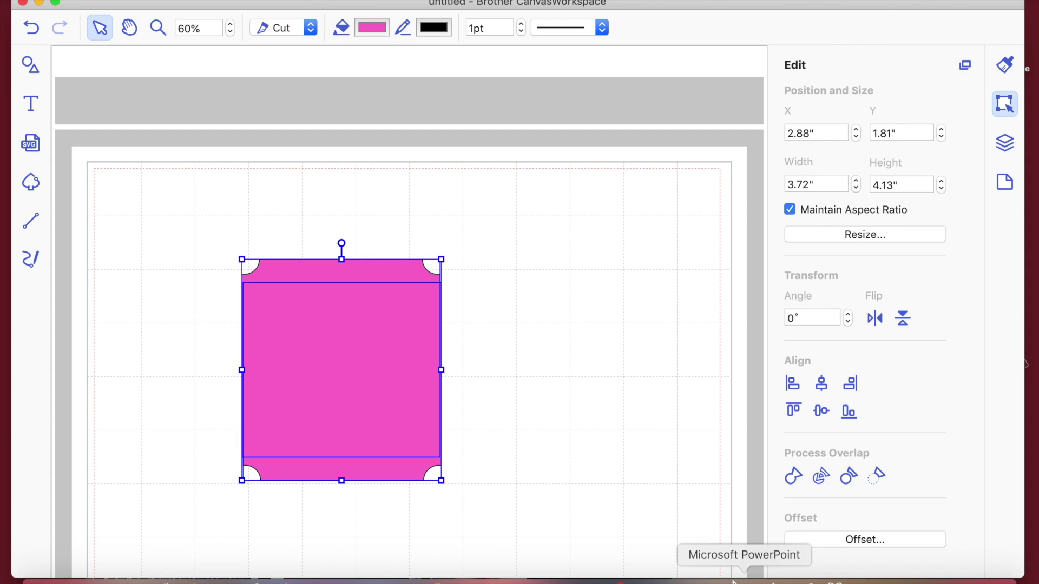
{"action": "left_click", "coordinate": [824, 384]}
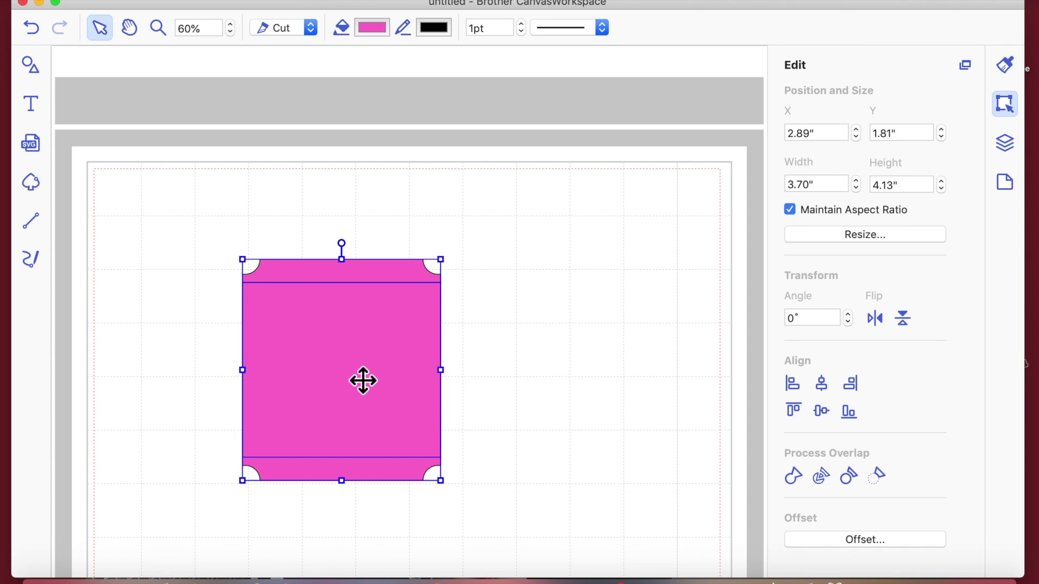
Step: Nudge the flipped square straight up to Y 2.14" so it overlaps the upright one more closely
{"action": "left_click", "coordinate": [480, 374]}
{"action": "left_click", "coordinate": [386, 387]}
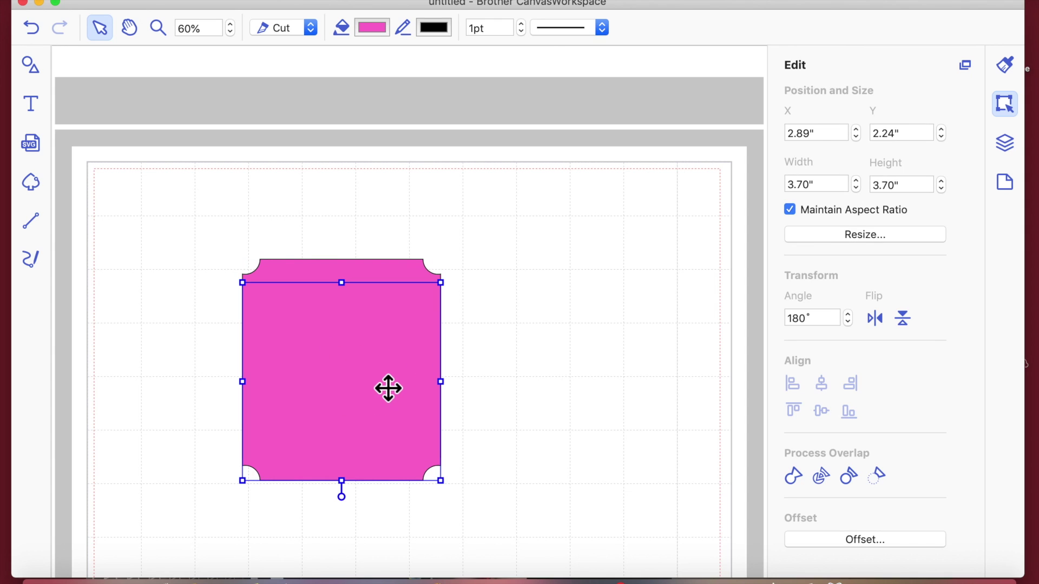
{"action": "key", "text": "Up"}
{"action": "key", "text": "Up"}
{"action": "key", "text": "Up"}
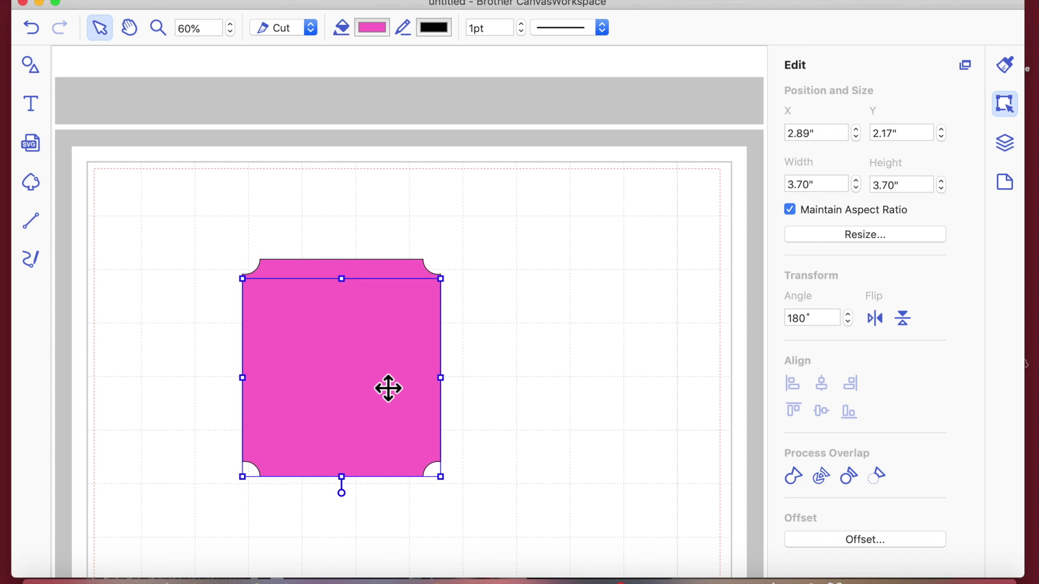
{"action": "key", "text": "Up"}
{"action": "key", "text": "Up"}
{"action": "key", "text": "Up"}
{"action": "left_click", "coordinate": [564, 433]}
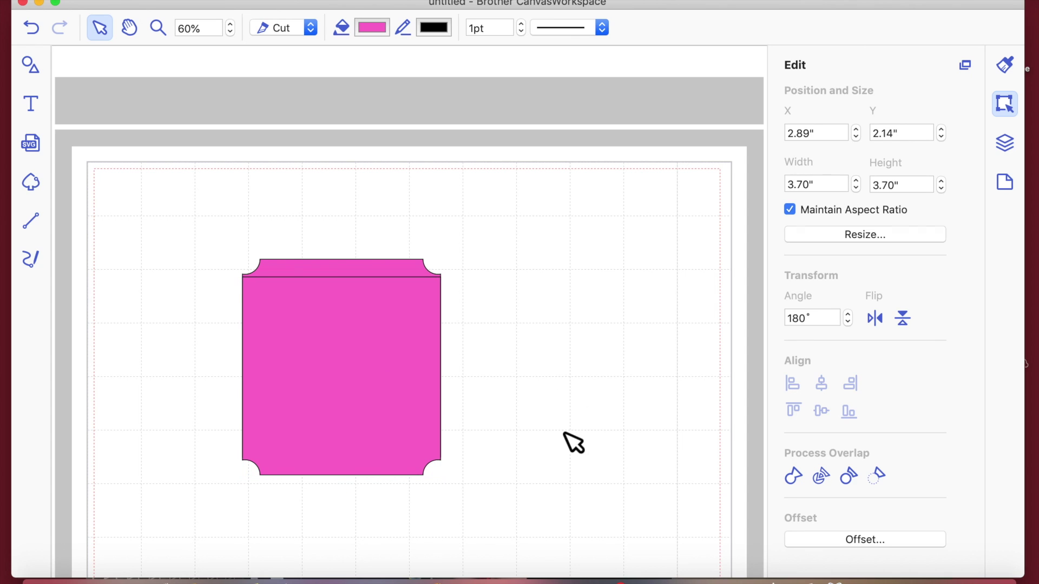
Step: Merge the two overlapping squares into one shape with notches in all four corners using Process Overlap
{"action": "left_click_drag", "start_coordinate": [183, 217], "coordinate": [494, 498]}
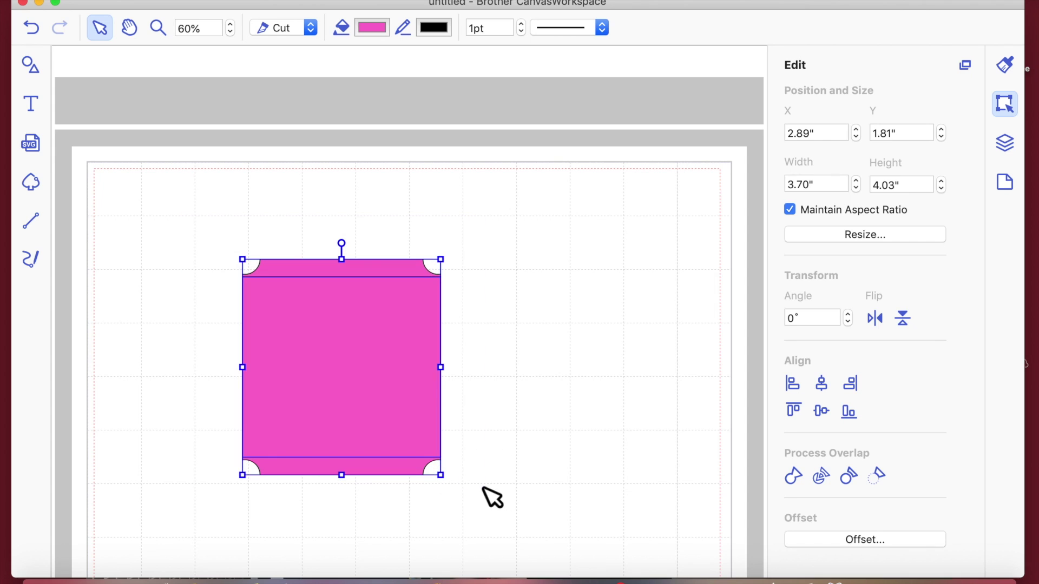
{"action": "left_click", "coordinate": [798, 478]}
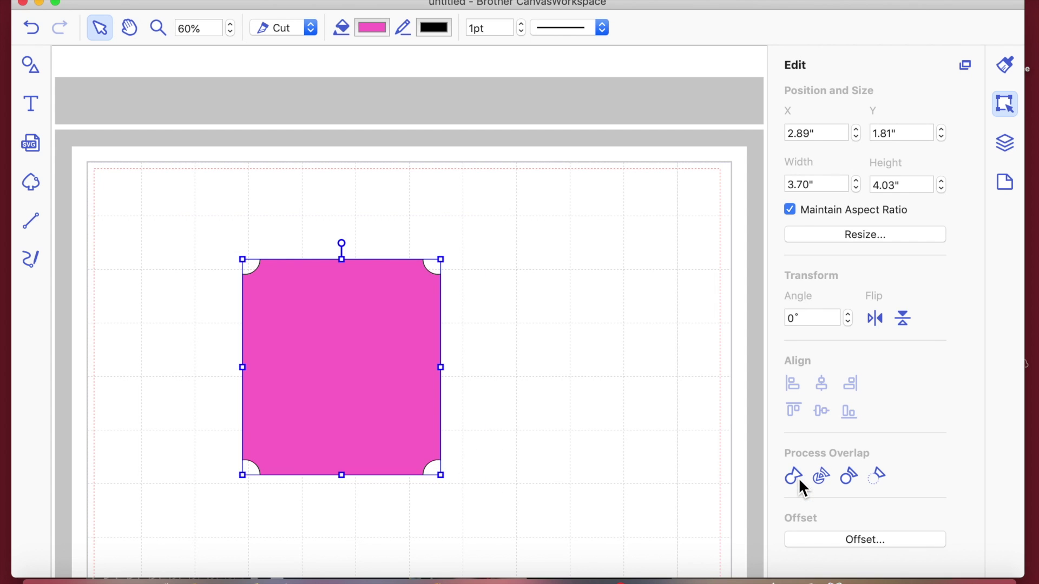
{"action": "left_click", "coordinate": [572, 410]}
{"action": "left_click", "coordinate": [395, 373]}
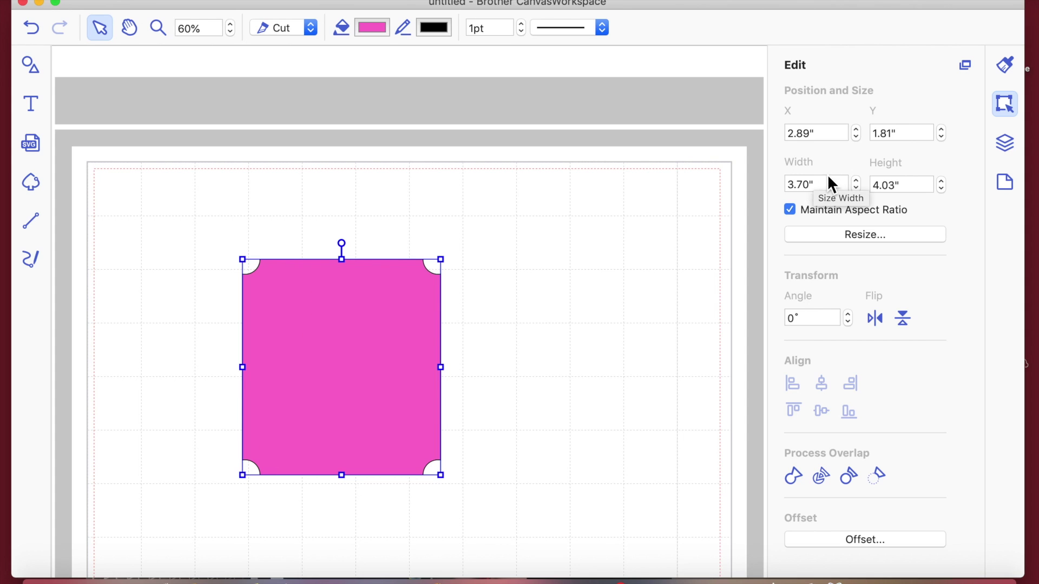
Step: Turn off Maintain Aspect Ratio and set the merged shape's width and height to 4.00" each
{"action": "left_click", "coordinate": [808, 186]}
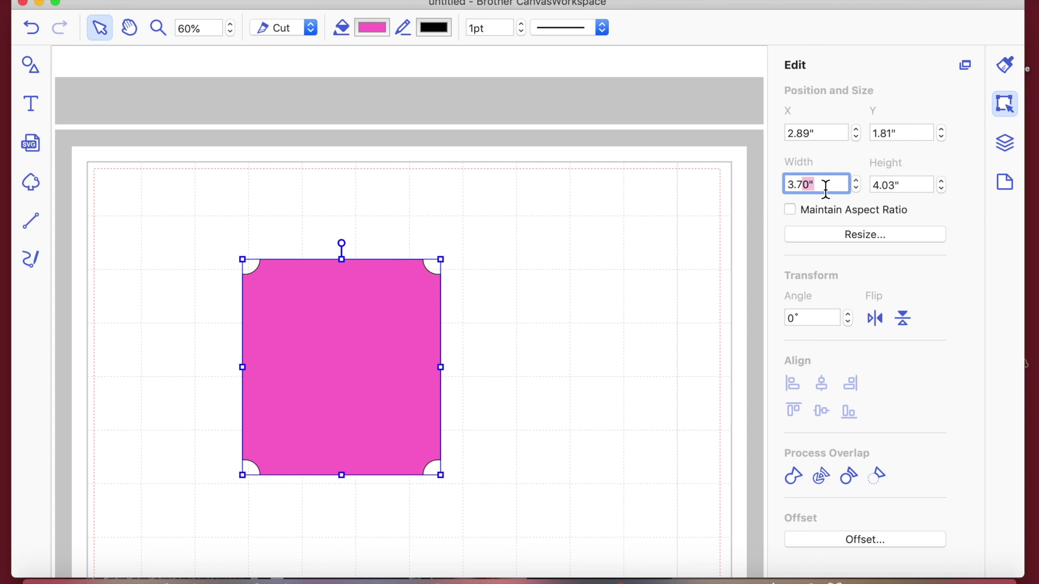
{"action": "key", "text": "Return"}
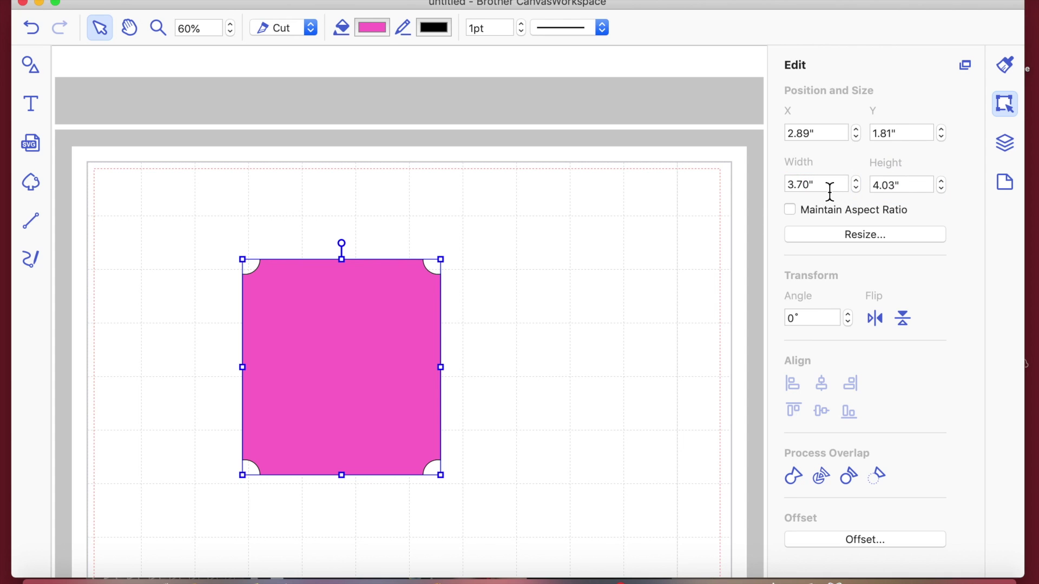
{"action": "left_click", "coordinate": [835, 191]}
{"action": "type", "text": "4"}
{"action": "left_click", "coordinate": [645, 305]}
{"action": "left_click_drag", "start_coordinate": [390, 408], "coordinate": [414, 389]}
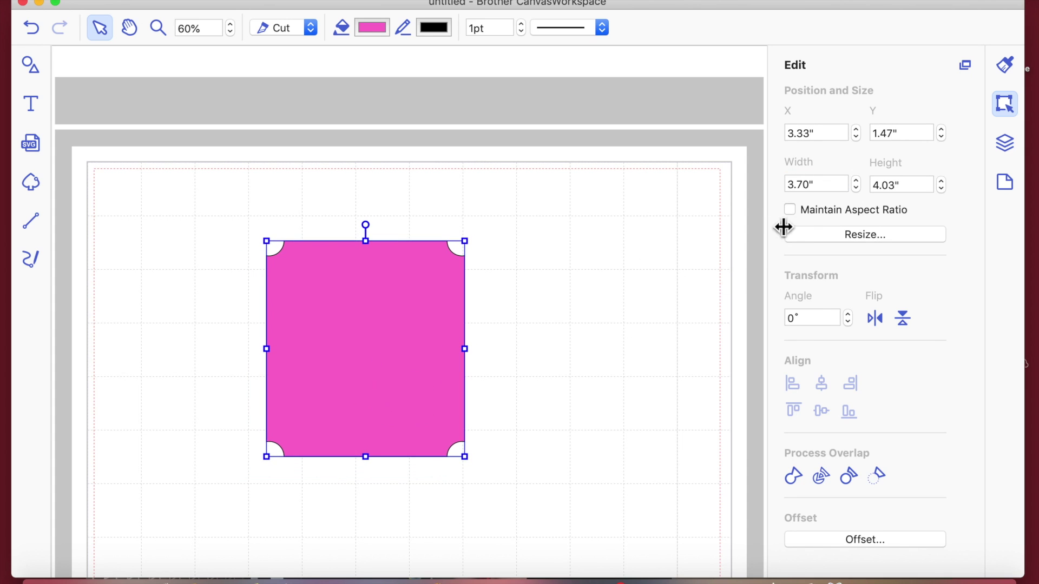
{"action": "left_click", "coordinate": [828, 184]}
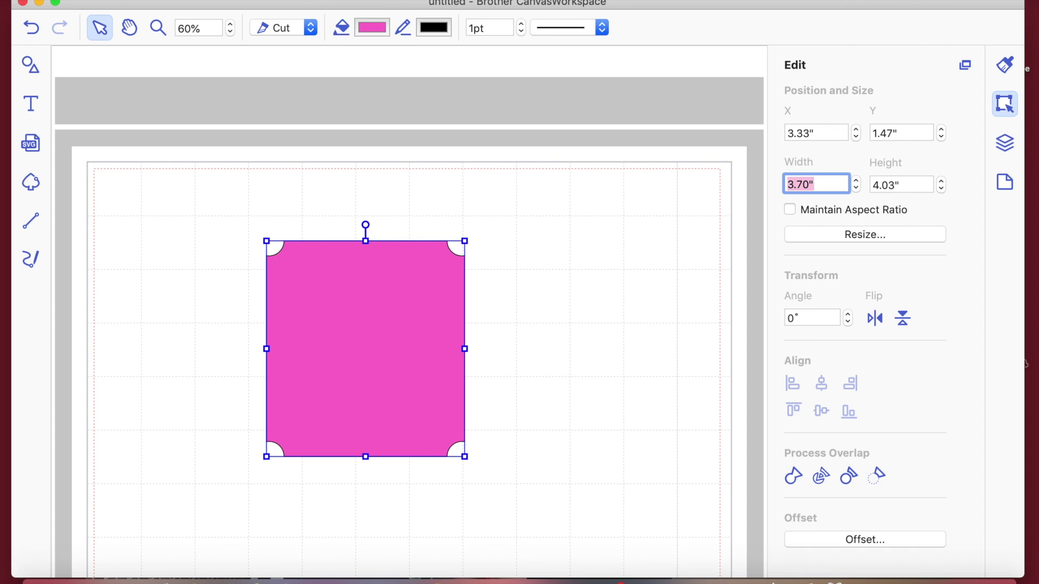
{"action": "key", "text": "Return"}
{"action": "left_click", "coordinate": [877, 185]}
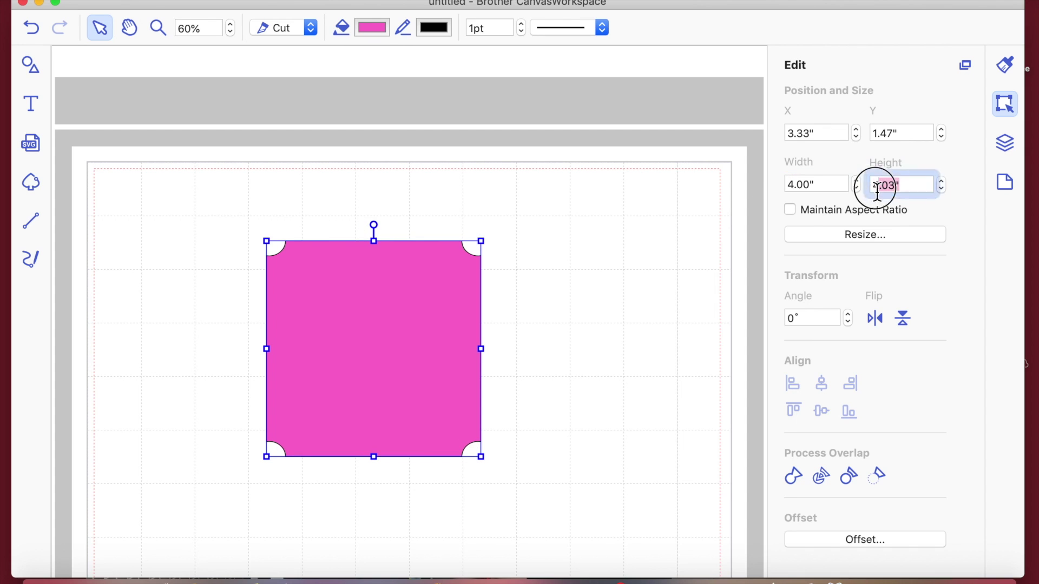
{"action": "type", "text": "4"}
{"action": "key", "text": "Return"}
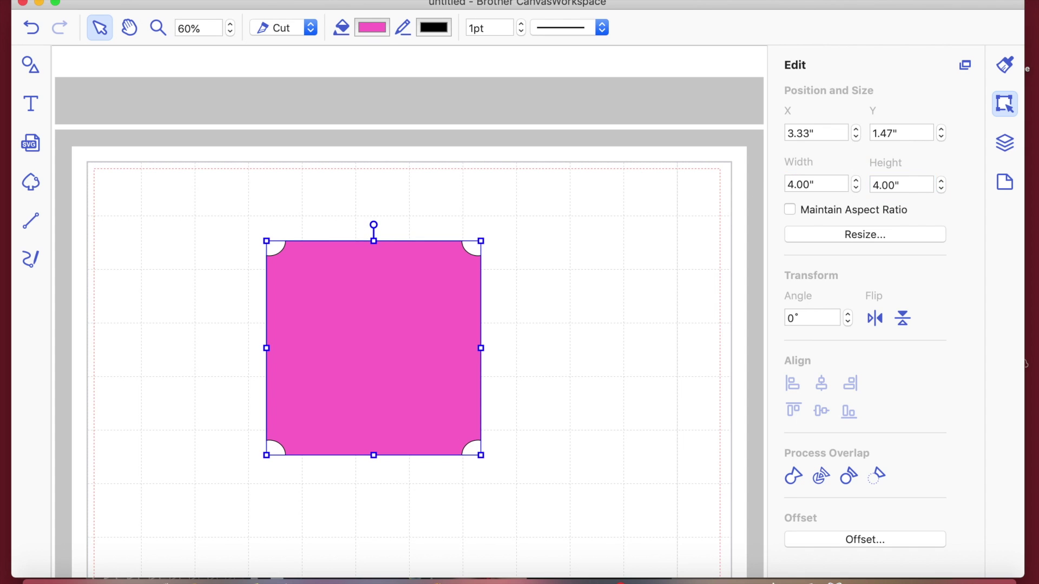
Step: Move the notched square slightly down to about X 3.24", Y 1.71" and deselect it
{"action": "left_click", "coordinate": [680, 355]}
{"action": "left_click_drag", "start_coordinate": [426, 362], "coordinate": [407, 374]}
{"action": "left_click", "coordinate": [523, 436]}
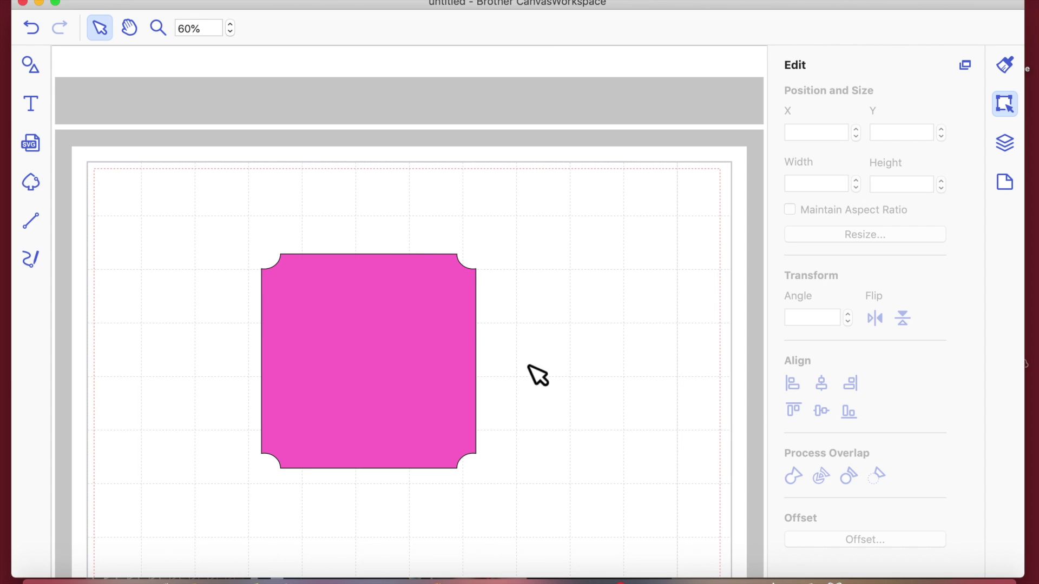
Step: Create an outward offset line with 0.20" spacing and Bevel corners around the notched square, and delete that line
{"action": "left_click", "coordinate": [401, 375]}
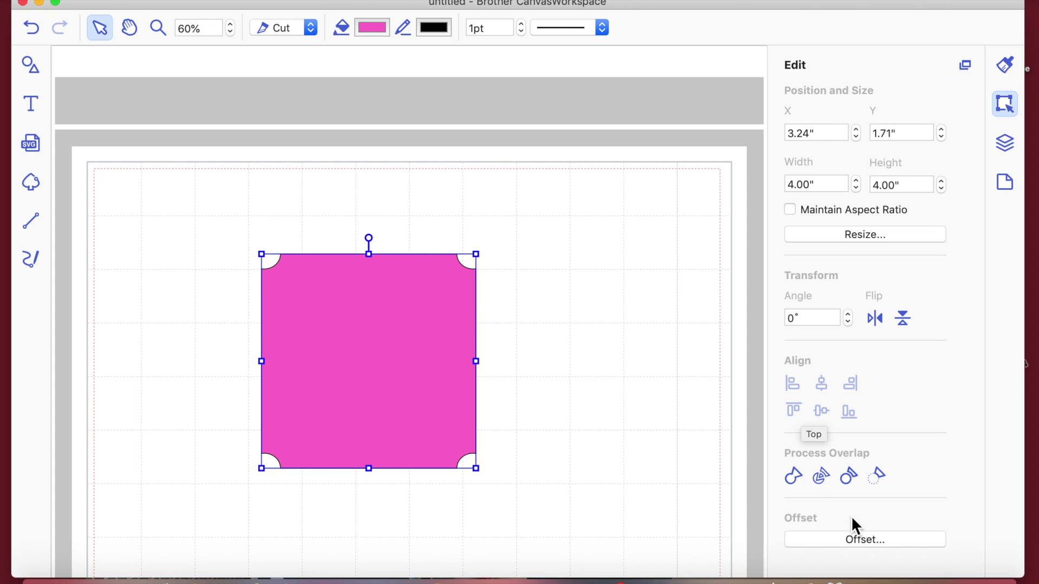
{"action": "left_click", "coordinate": [865, 540]}
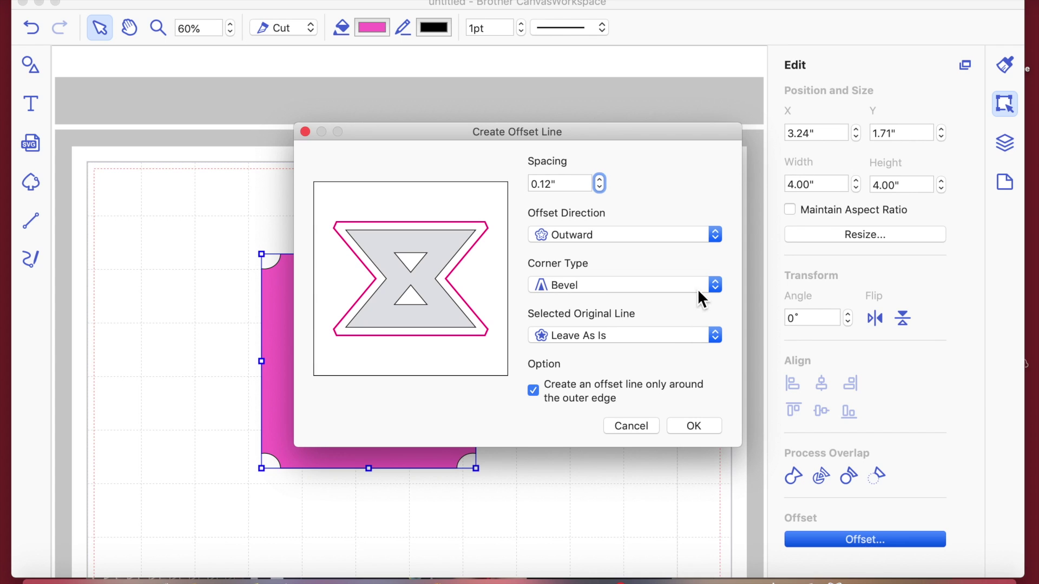
{"action": "left_click", "coordinate": [599, 179]}
{"action": "left_click", "coordinate": [601, 179]}
{"action": "left_click", "coordinate": [692, 429]}
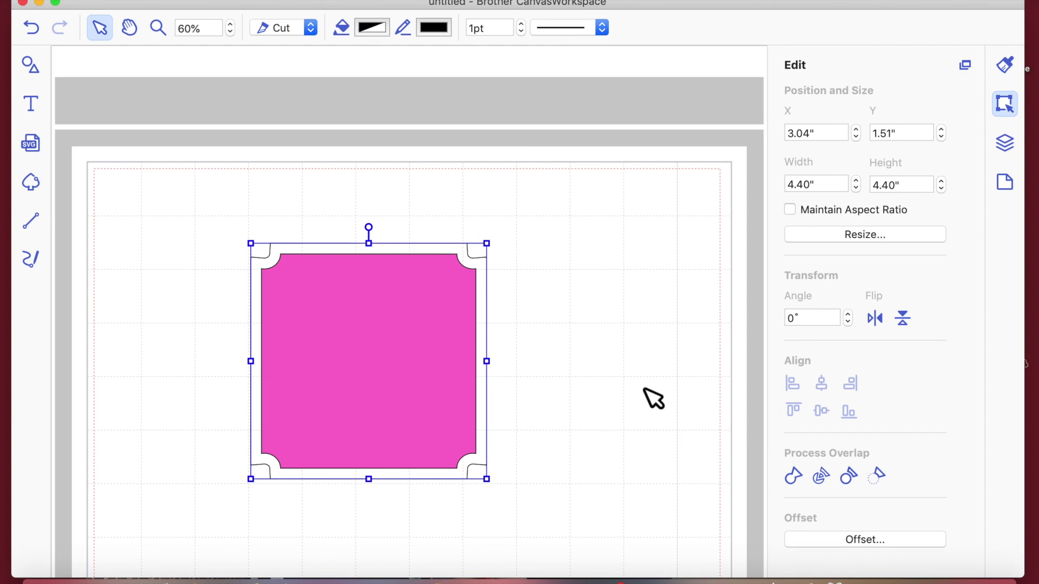
{"action": "left_click", "coordinate": [581, 367]}
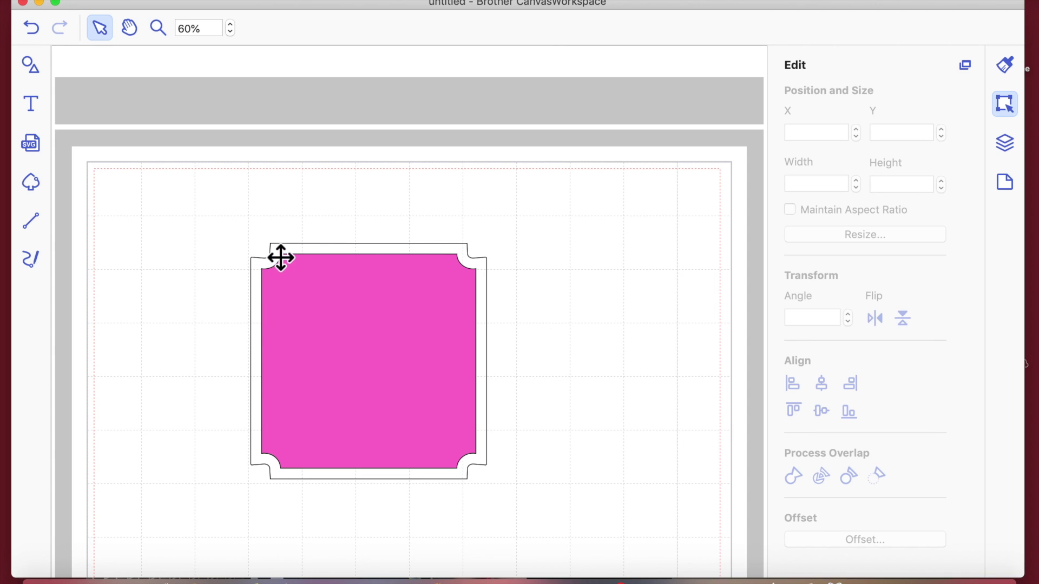
{"action": "left_click", "coordinate": [466, 253]}
{"action": "key", "text": "Delete"}
Step: Create an outward offset line with 0.20" spacing and Round corners around the notched square and deselect it
{"action": "left_click", "coordinate": [438, 323]}
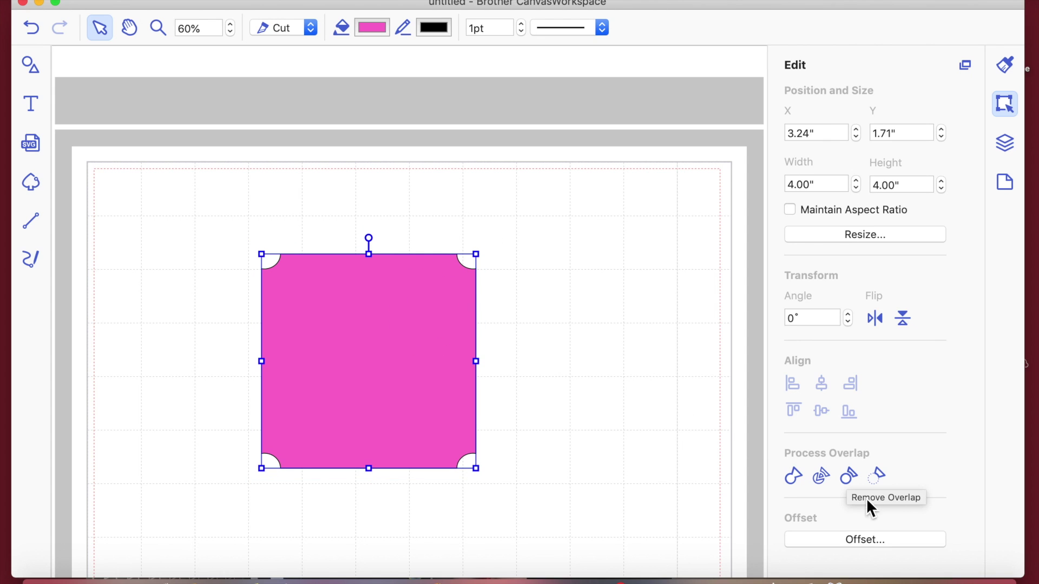
{"action": "left_click", "coordinate": [866, 540]}
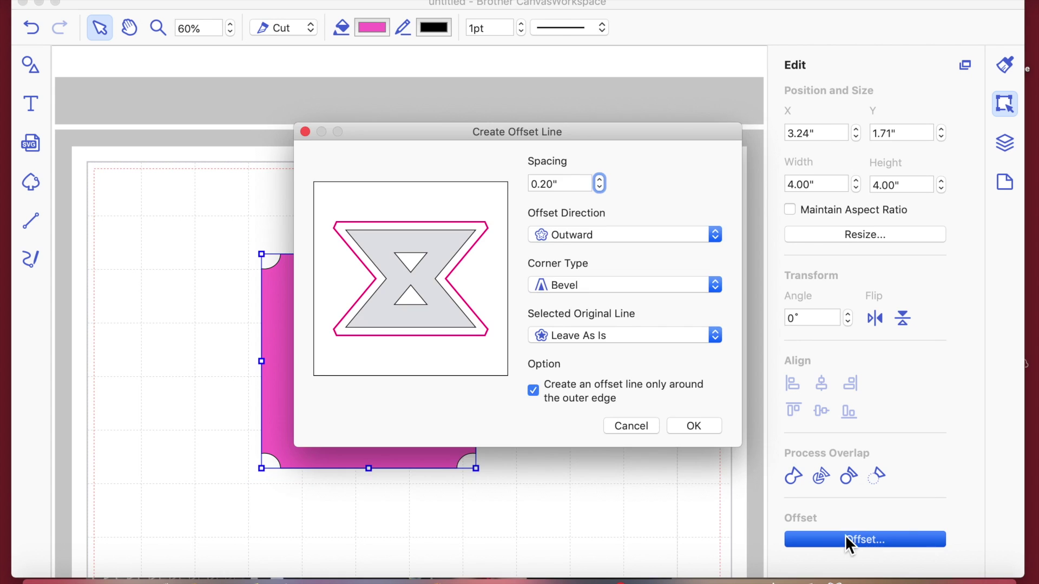
{"action": "left_click", "coordinate": [719, 292]}
{"action": "left_click", "coordinate": [662, 275]}
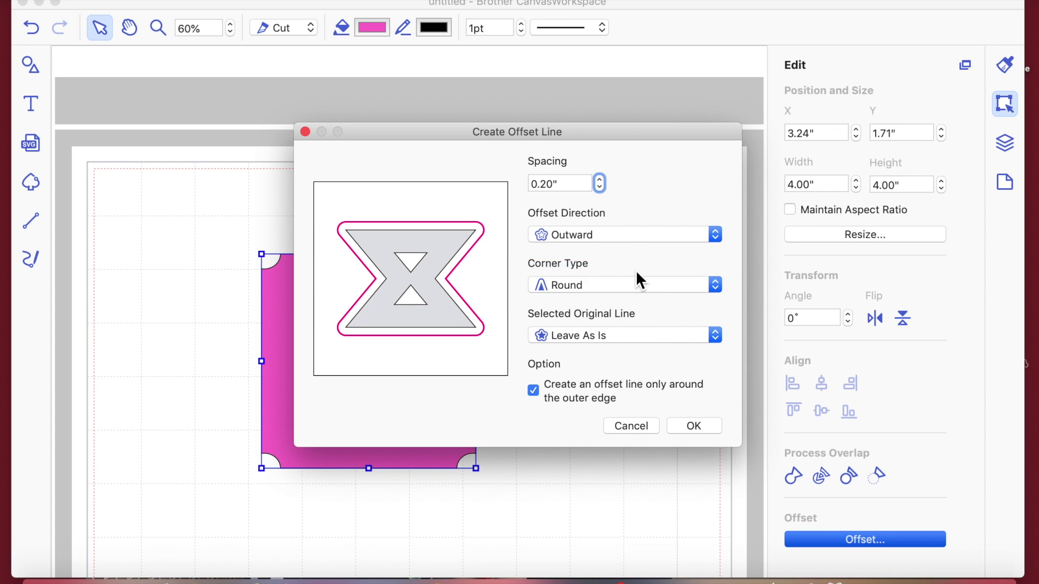
{"action": "left_click", "coordinate": [698, 426]}
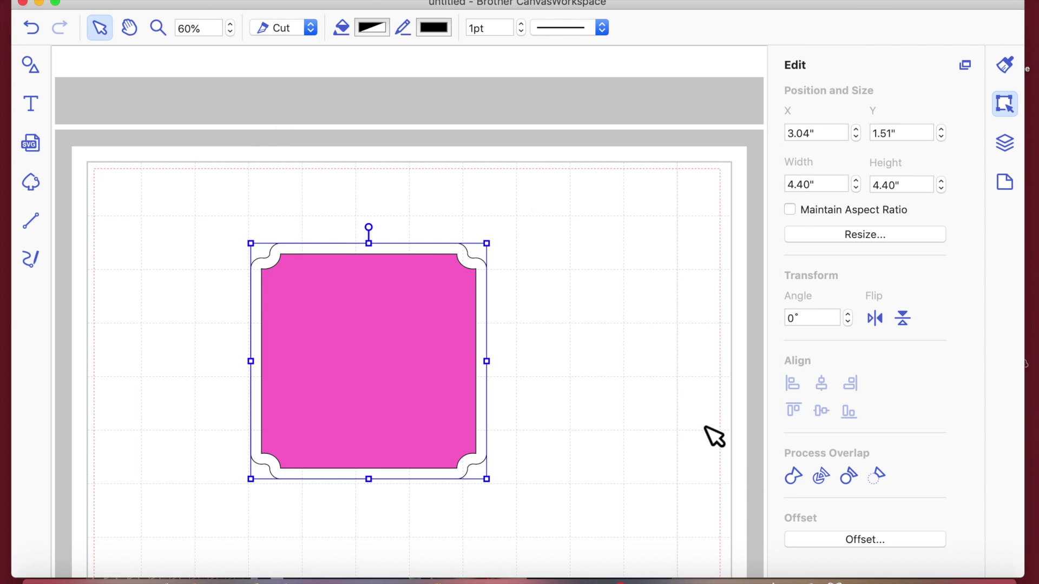
{"action": "left_click", "coordinate": [631, 427]}
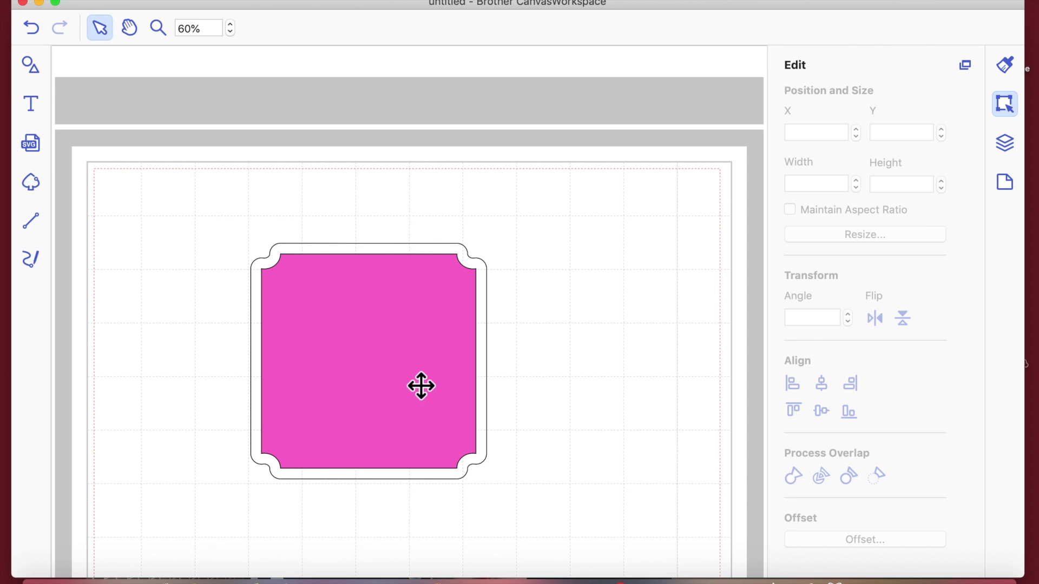
Step: Move the rounded offset outline to the right of the notched square, and shift the square left to about X 2.12", Y 1.57"
{"action": "left_click_drag", "start_coordinate": [387, 346], "coordinate": [647, 323]}
{"action": "left_click", "coordinate": [404, 354]}
{"action": "left_click_drag", "start_coordinate": [404, 354], "coordinate": [341, 346]}
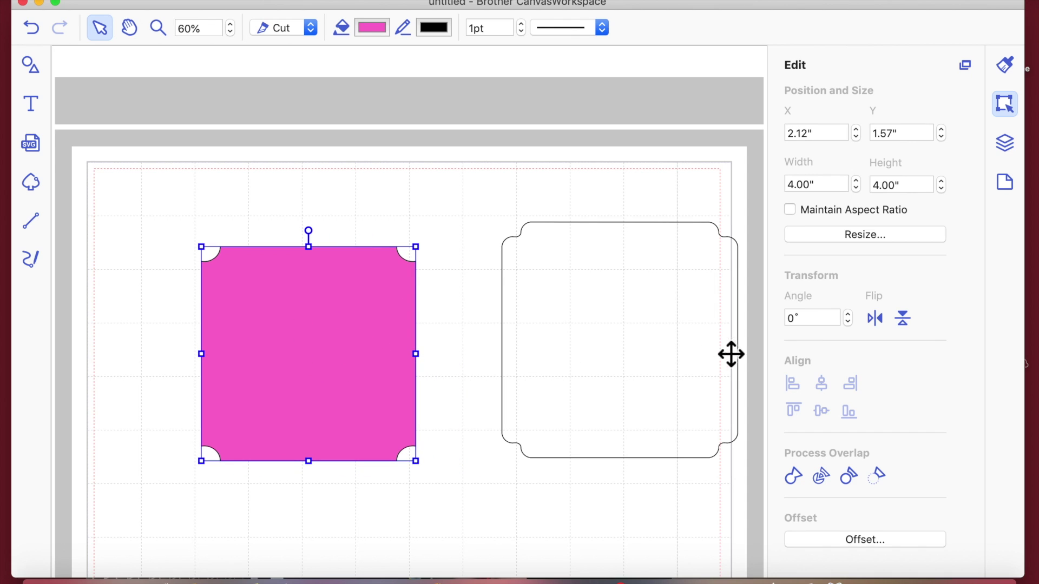
Step: Create an inward offset line with 0.20" spacing and Round corners inside the notched square and deselect it
{"action": "left_click", "coordinate": [860, 542]}
{"action": "left_click", "coordinate": [712, 238]}
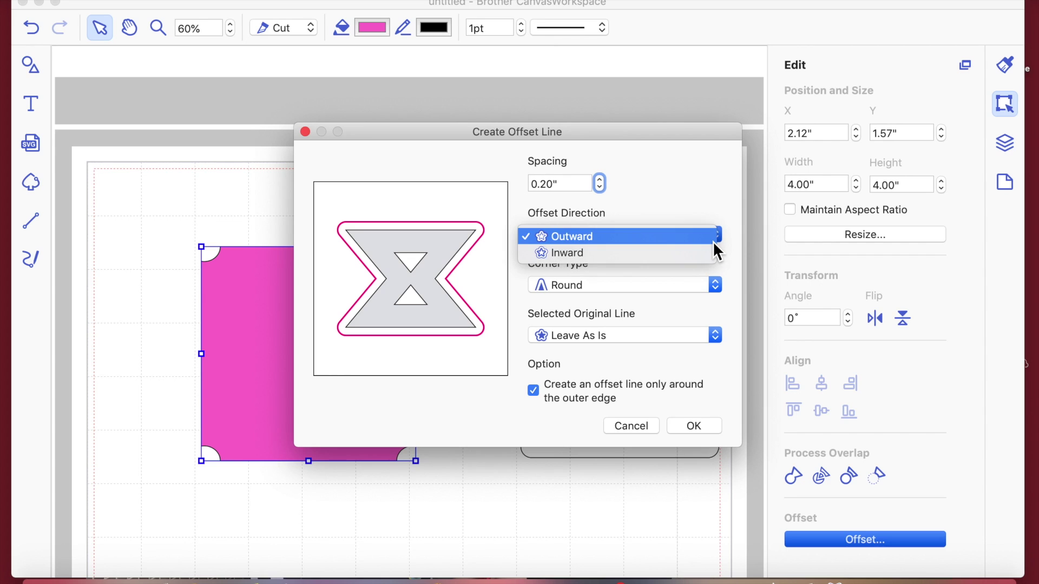
{"action": "left_click", "coordinate": [697, 258]}
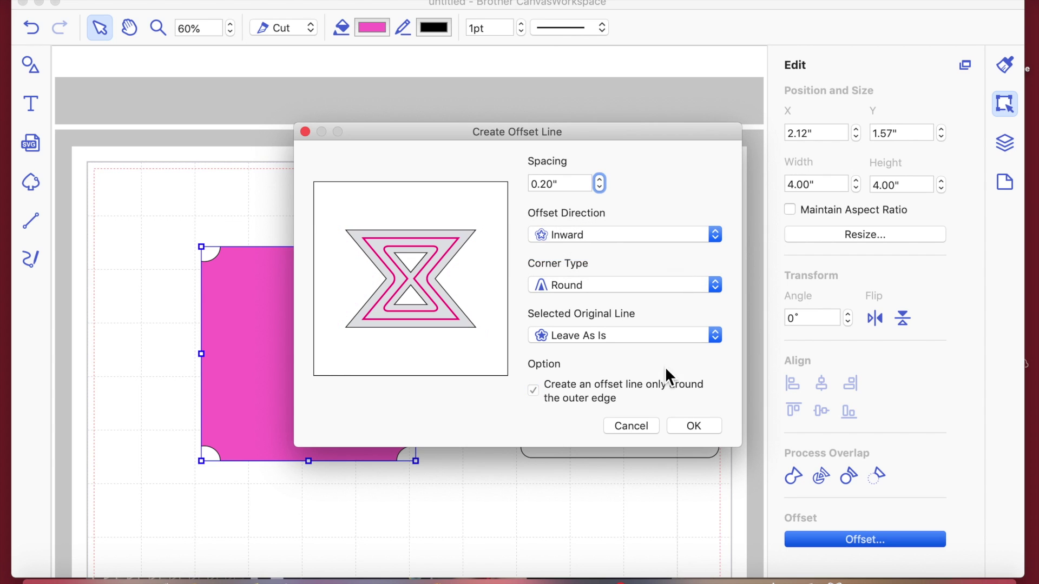
{"action": "left_click", "coordinate": [696, 430]}
{"action": "left_click", "coordinate": [549, 485]}
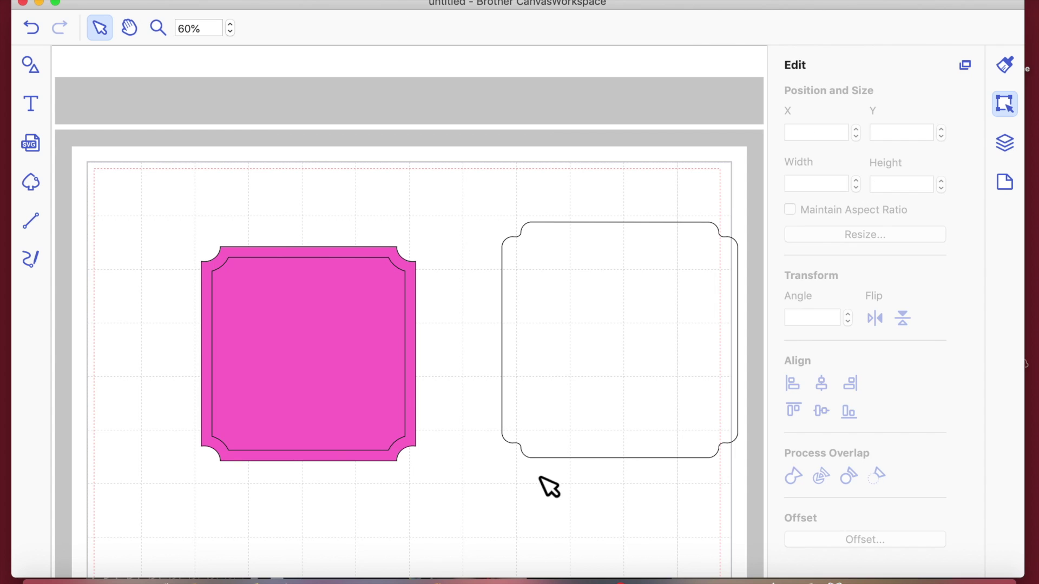
Step: Undo the 0.20" inward offset line inside the notched square
{"action": "right_click", "coordinate": [308, 372]}
{"action": "mouse_move", "coordinate": [333, 514]}
{"action": "left_click", "coordinate": [465, 458]}
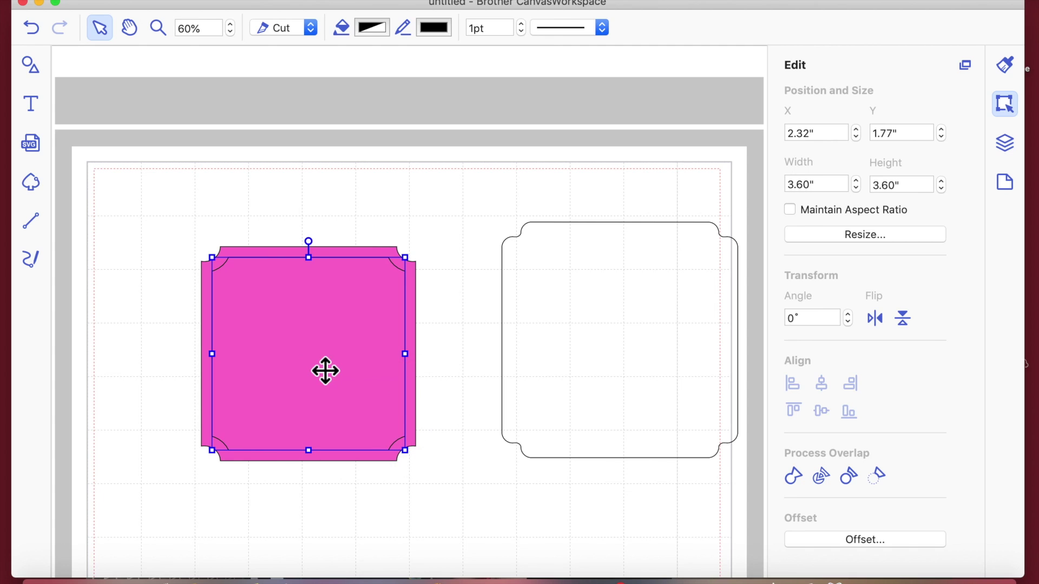
{"action": "left_click", "coordinate": [30, 28]}
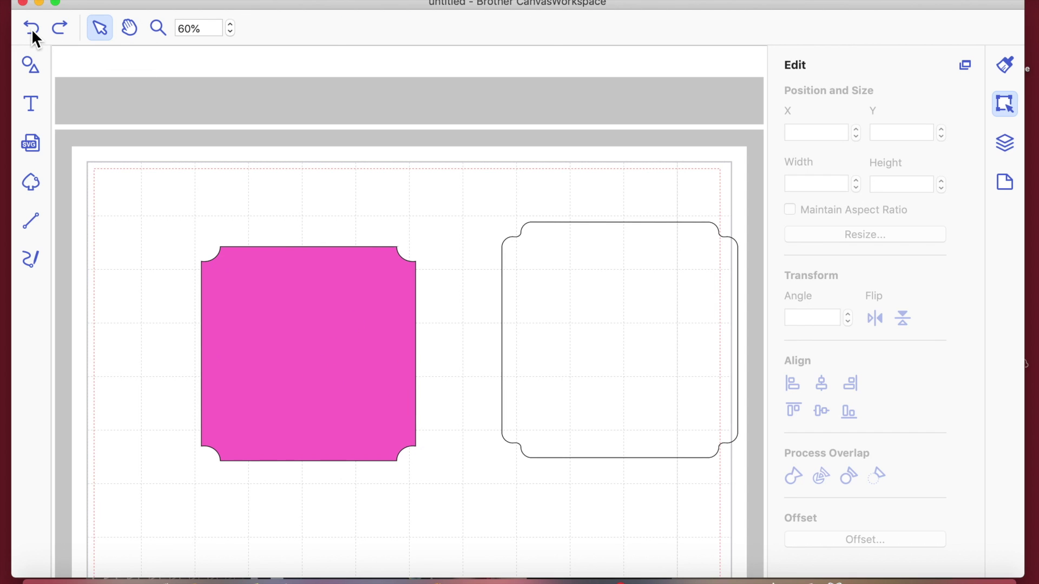
Step: Move the notched square to about X 2.25", Y 0.93"
{"action": "left_click", "coordinate": [282, 347]}
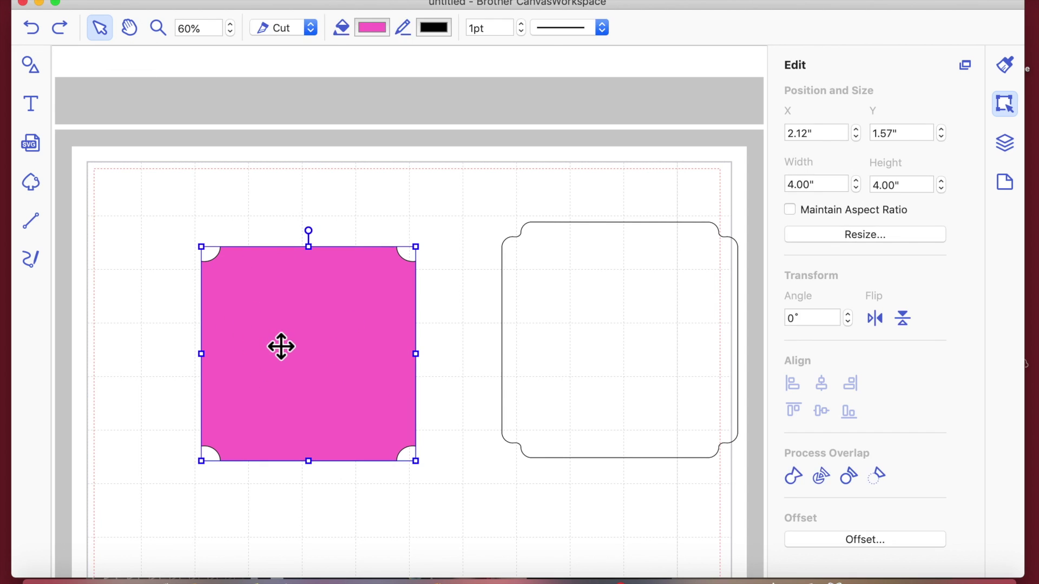
{"action": "key", "text": "super+z"}
{"action": "left_click_drag", "start_coordinate": [352, 325], "coordinate": [298, 286]}
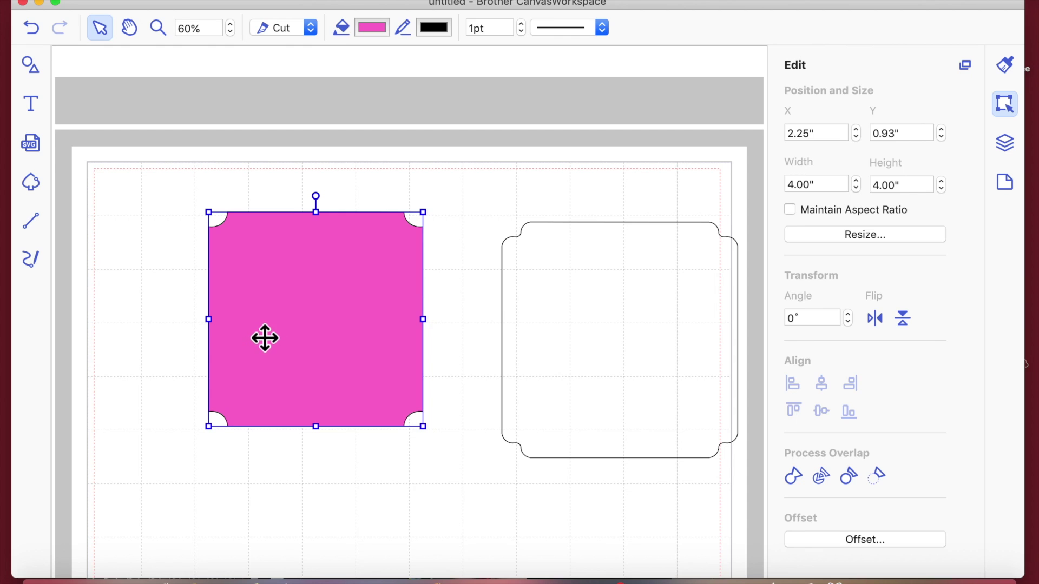
Step: Create an inward offset line with 0.50" spacing and Round corners inside the notched square and deselect it
{"action": "left_click", "coordinate": [848, 541]}
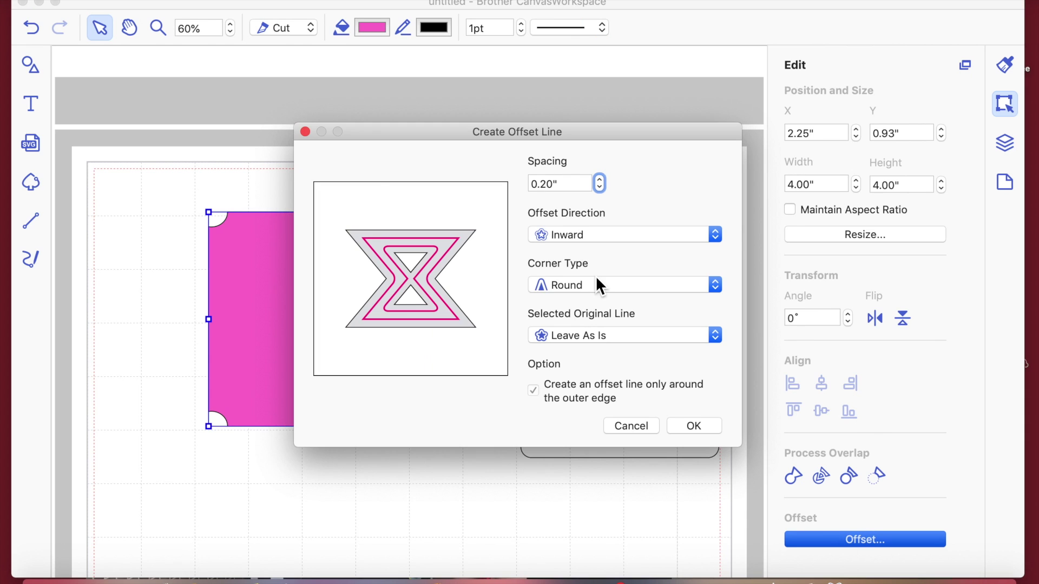
{"action": "left_click", "coordinate": [600, 180]}
{"action": "left_click_drag", "start_coordinate": [562, 186], "coordinate": [492, 185]}
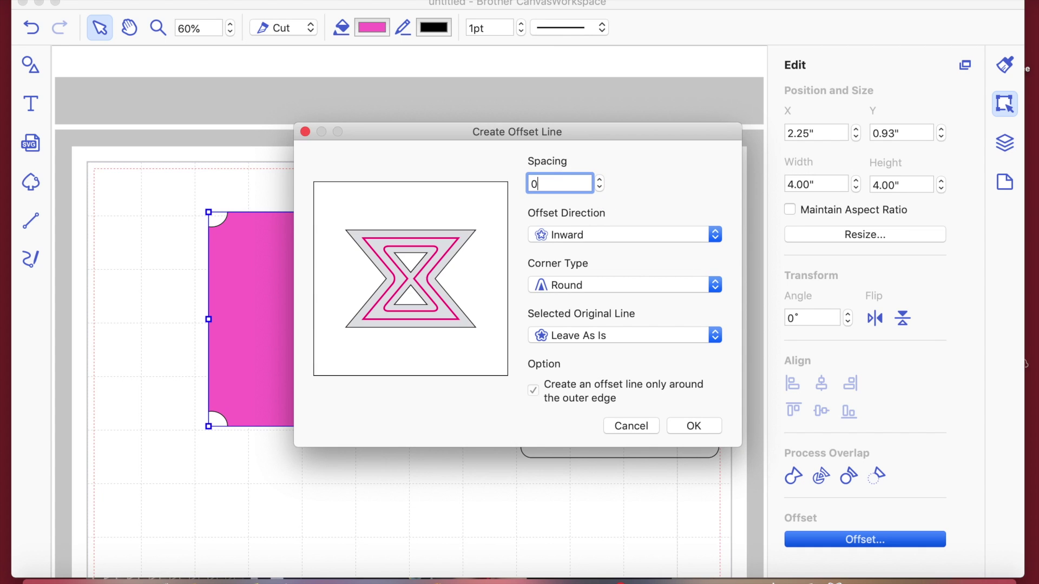
{"action": "key", "text": "Return"}
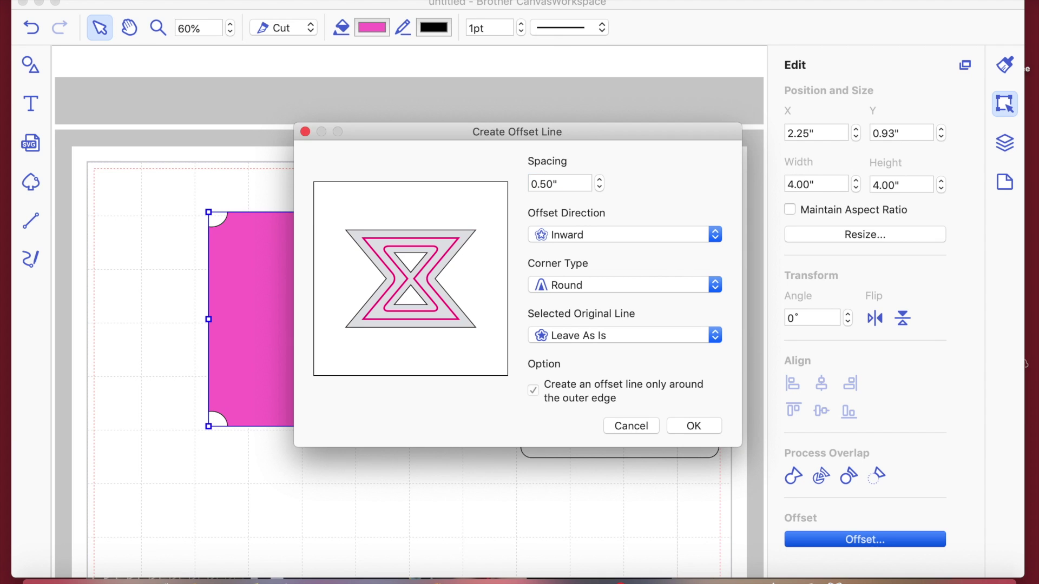
{"action": "left_click", "coordinate": [703, 430]}
{"action": "left_click", "coordinate": [440, 434]}
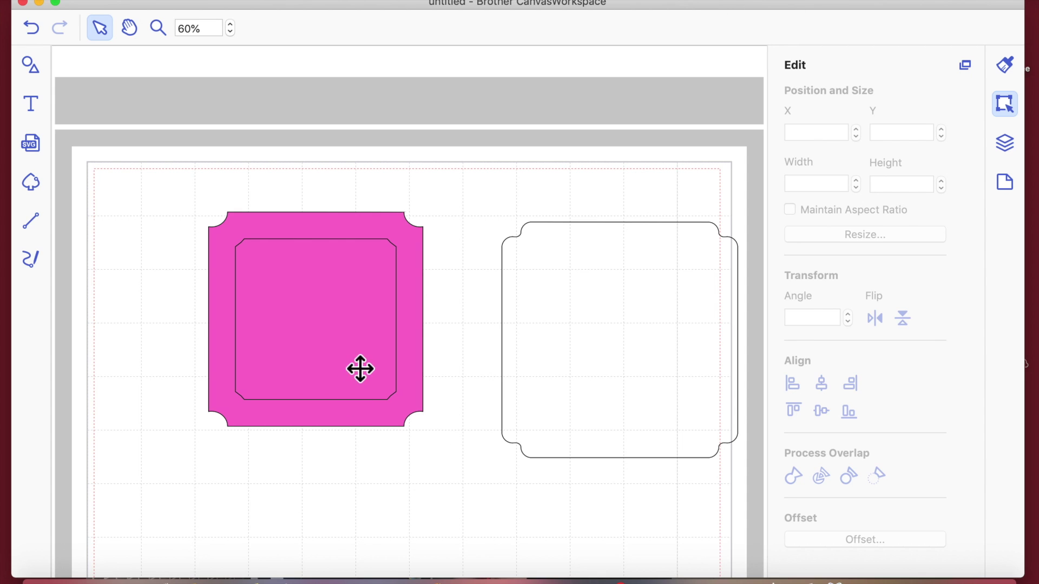
Step: Cut the 0.50" inner offset shape out of the notched square with Remove Overlap and move the resulting frame
{"action": "left_click_drag", "start_coordinate": [153, 158], "coordinate": [452, 462]}
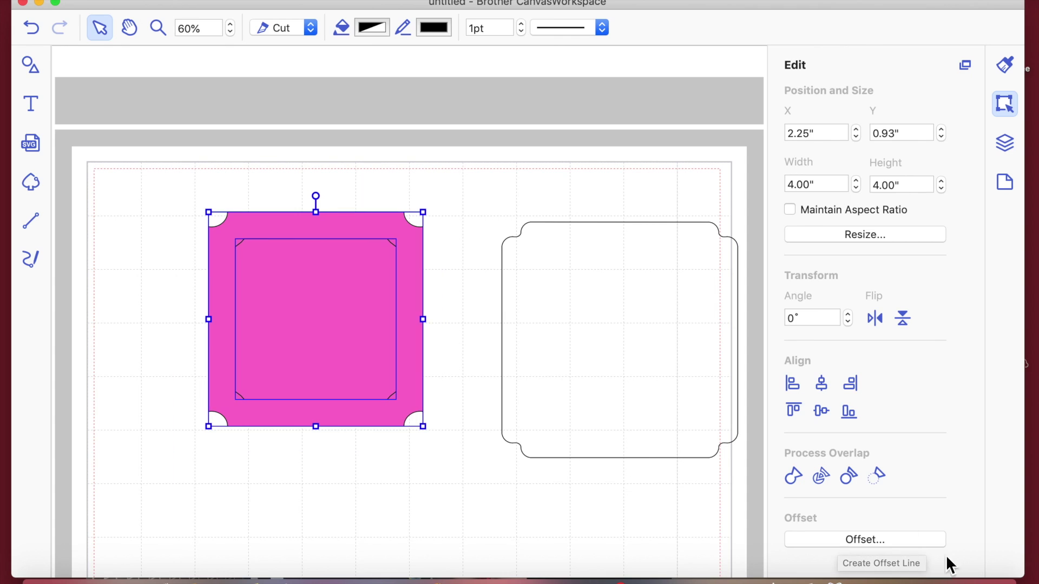
{"action": "left_click", "coordinate": [878, 479]}
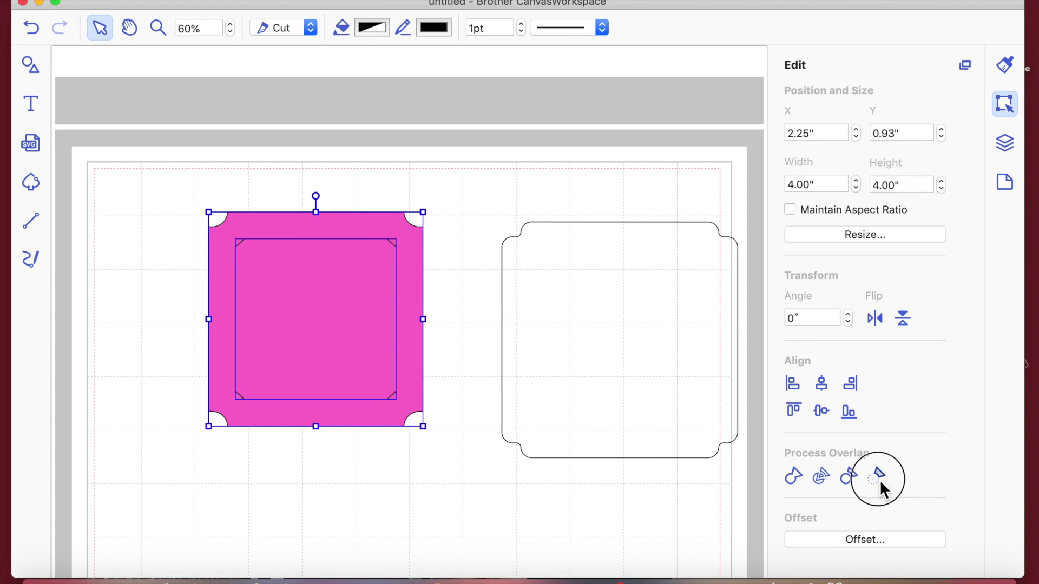
{"action": "left_click", "coordinate": [420, 463]}
{"action": "left_click_drag", "start_coordinate": [408, 403], "coordinate": [395, 426]}
{"action": "left_click", "coordinate": [417, 526]}
{"action": "left_click_drag", "start_coordinate": [406, 372], "coordinate": [360, 377]}
Step: Undo the frame moves and the overlap removal, and remove the 0.50" inward offset line
{"action": "left_click", "coordinate": [38, 29]}
{"action": "left_click", "coordinate": [37, 28]}
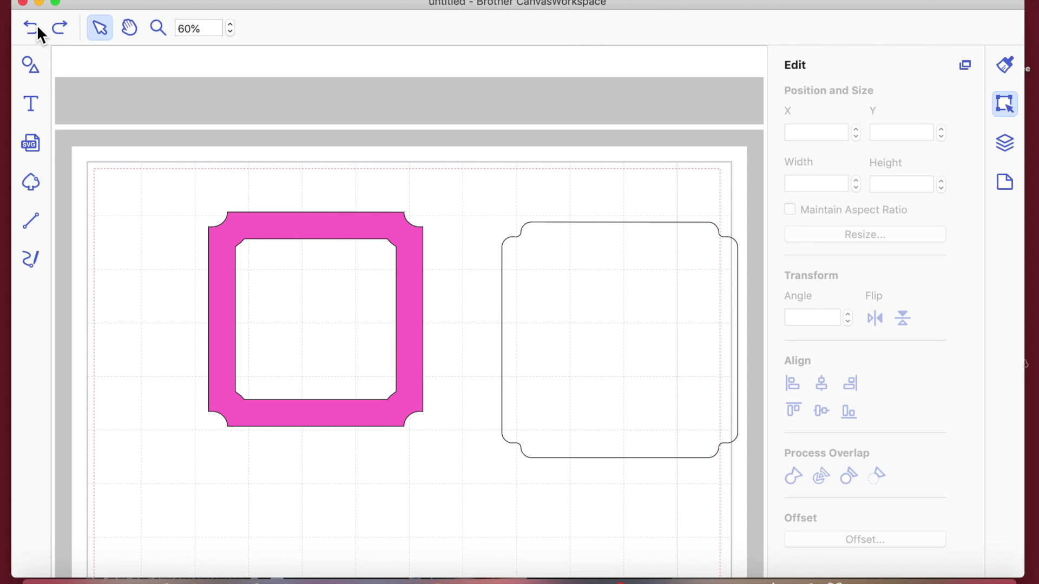
{"action": "left_click", "coordinate": [38, 28]}
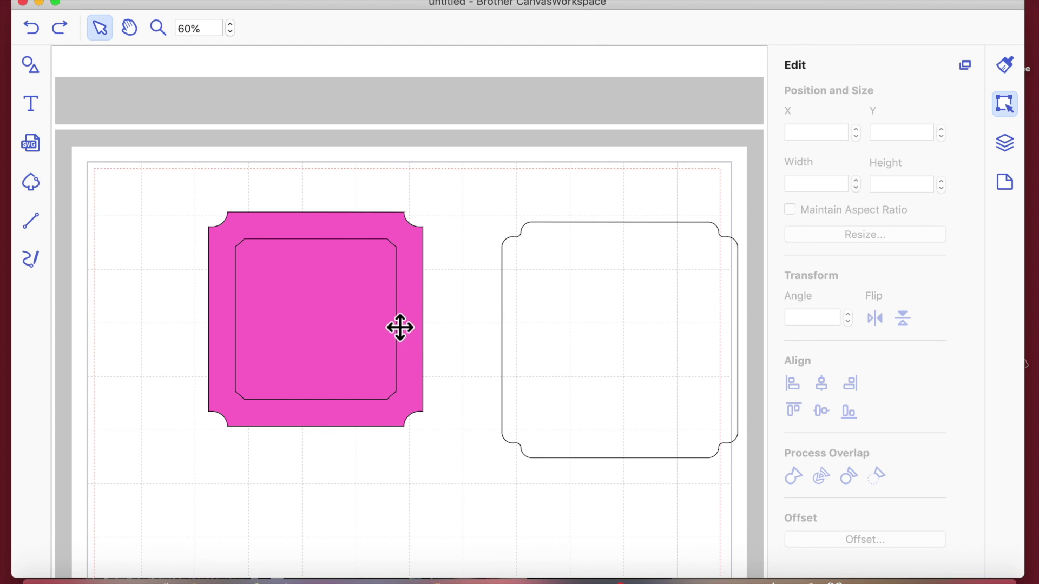
{"action": "left_click", "coordinate": [355, 343]}
{"action": "key", "text": "super+z"}
Step: Create an inward offset line with 0.25" spacing and Round corners inside the notched square and deselect it
{"action": "left_click", "coordinate": [347, 349]}
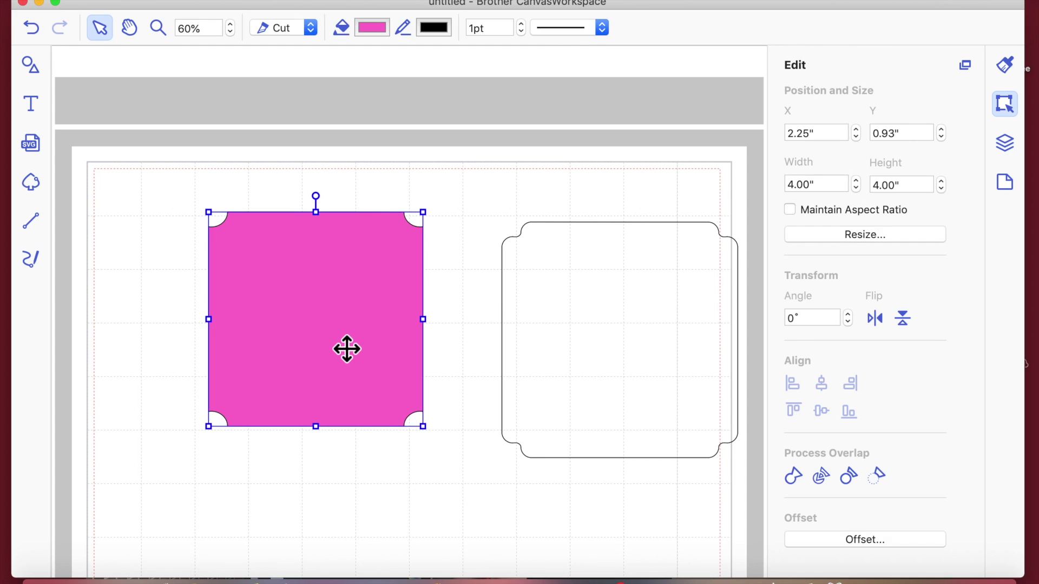
{"action": "left_click", "coordinate": [883, 540]}
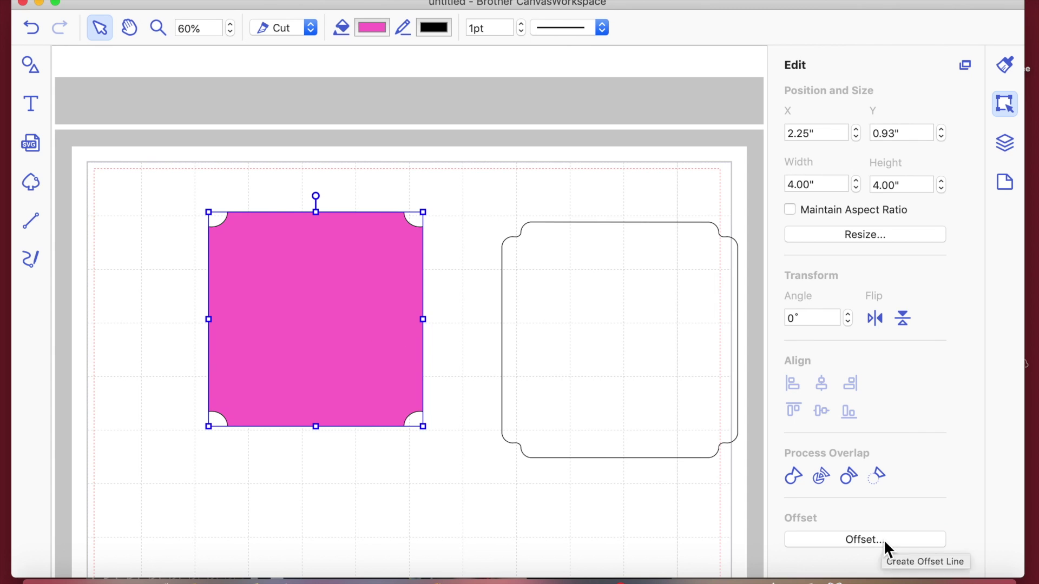
{"action": "double_click", "coordinate": [577, 185]}
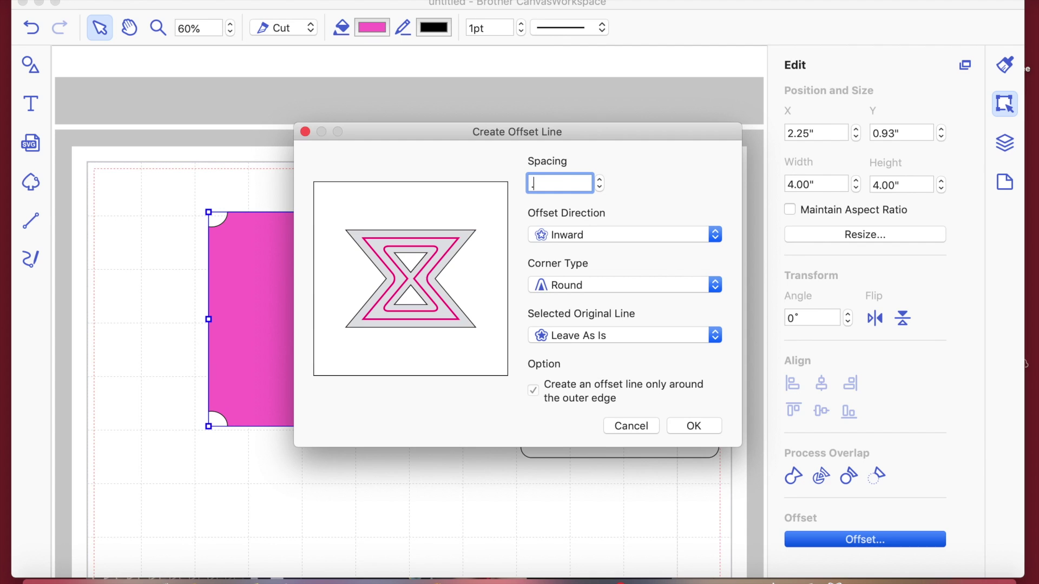
{"action": "key", "text": "Tab"}
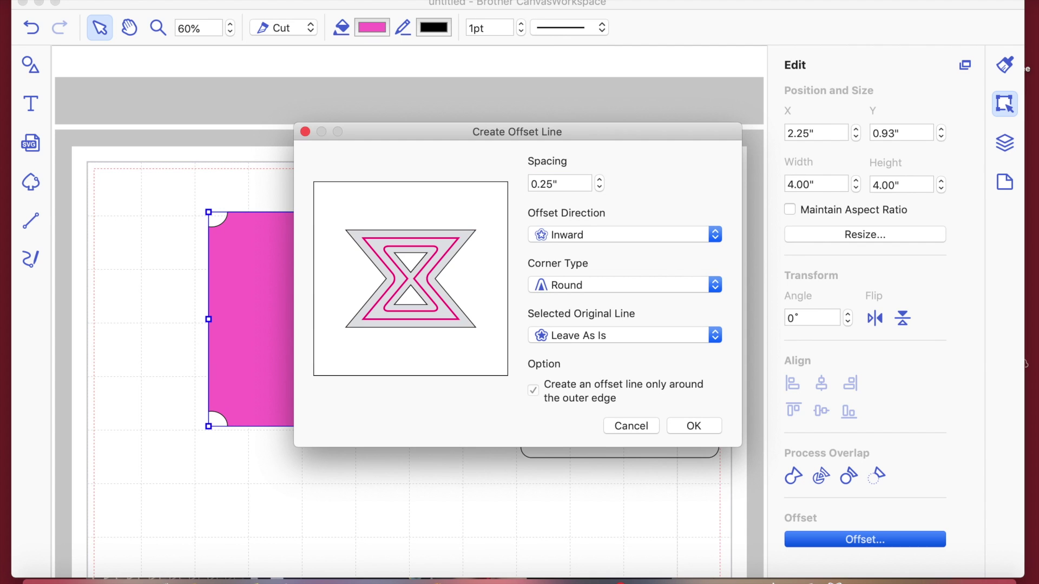
{"action": "left_click", "coordinate": [696, 427]}
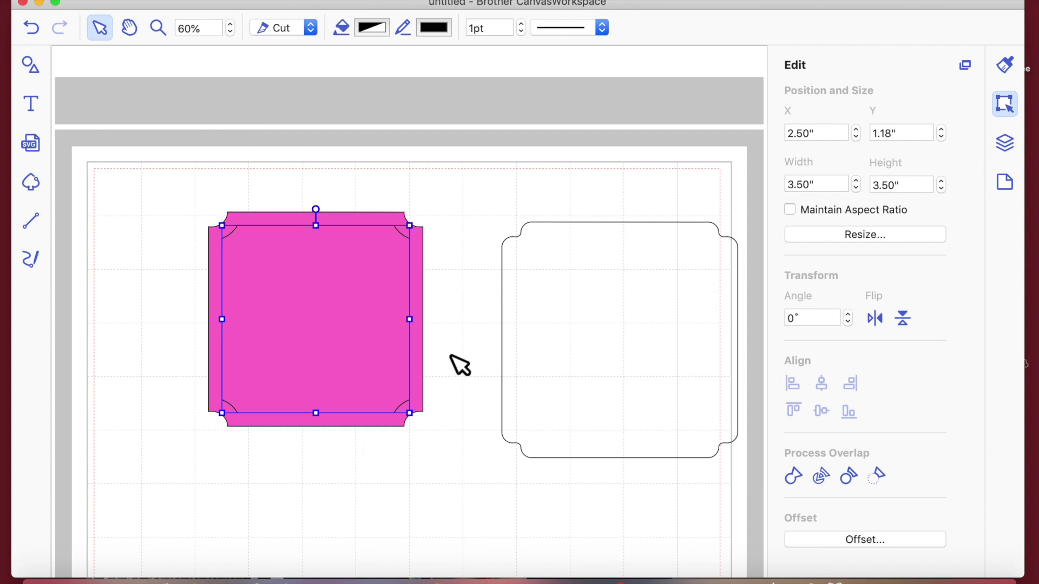
{"action": "left_click", "coordinate": [448, 435]}
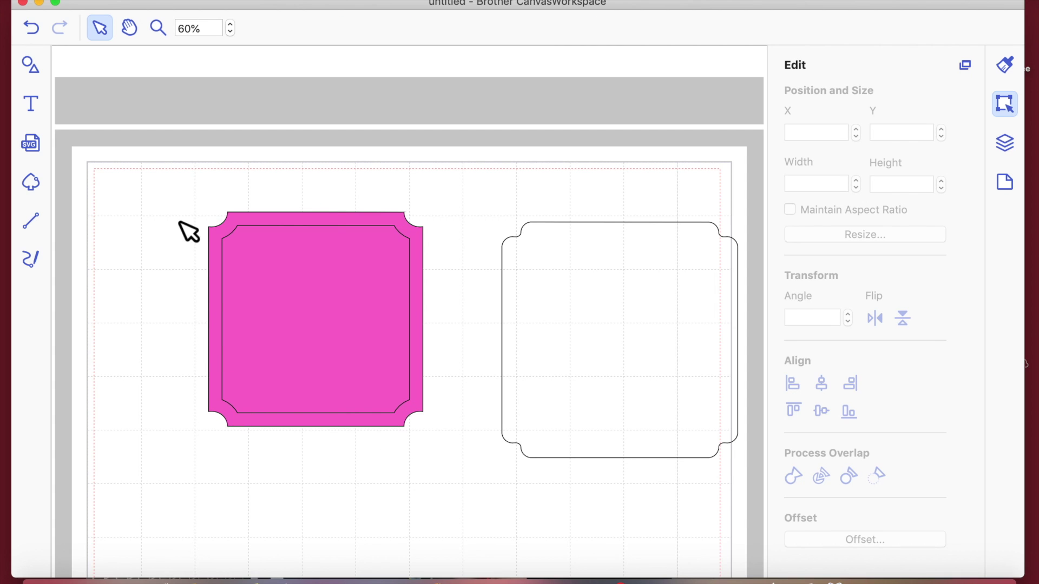
Step: Create an outward offset line with 0.25" spacing and Round corners around the notched square and deselect it
{"action": "left_click", "coordinate": [273, 226]}
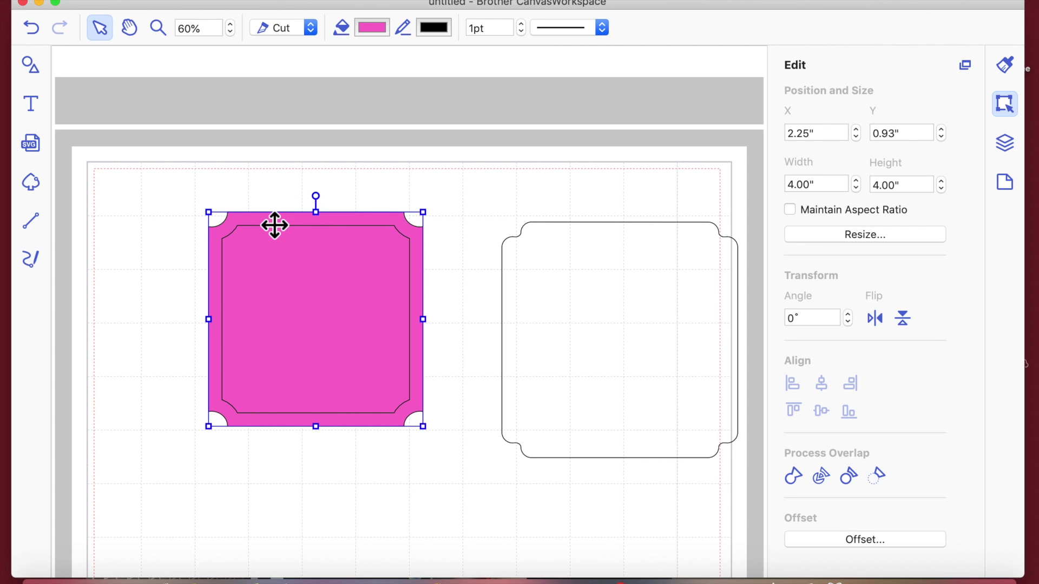
{"action": "left_click", "coordinate": [848, 539]}
{"action": "left_click", "coordinate": [717, 235]}
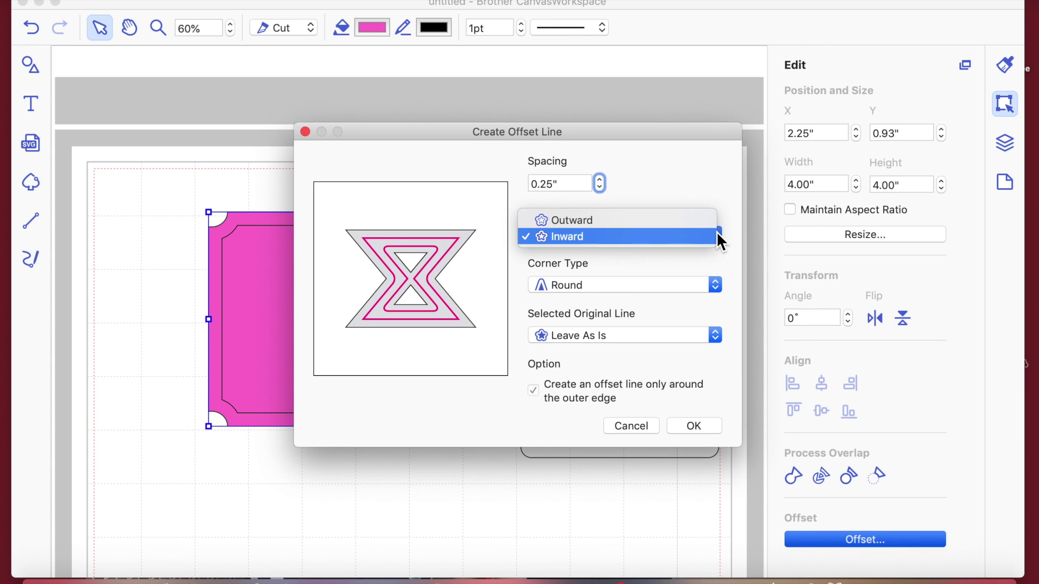
{"action": "left_click", "coordinate": [696, 221]}
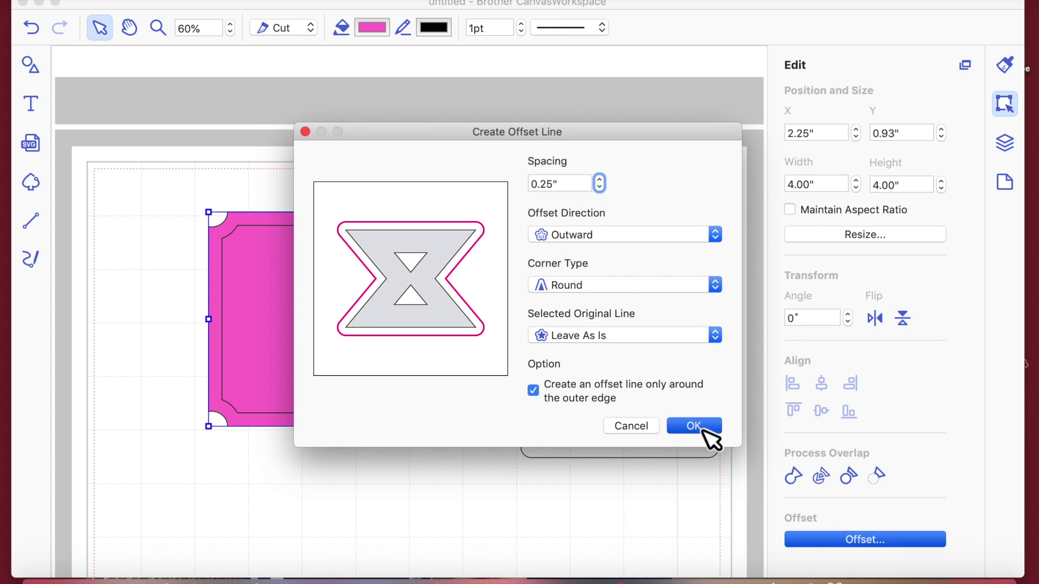
{"action": "left_click", "coordinate": [695, 426]}
{"action": "left_click", "coordinate": [447, 549]}
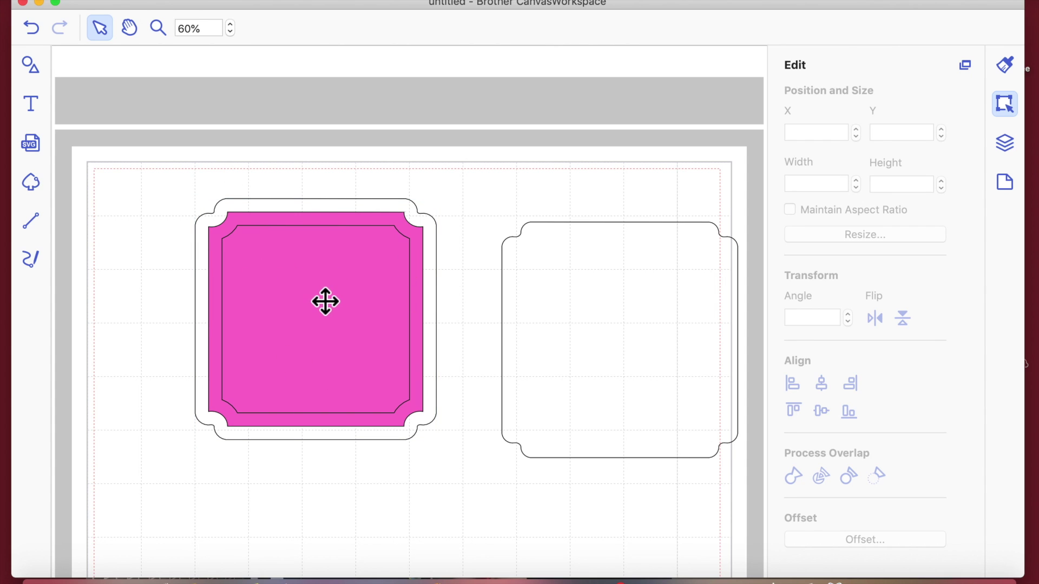
Step: Move the outer offset outline aside and cut the inner offset shape out of the pink square with Remove Overlap
{"action": "left_click_drag", "start_coordinate": [341, 204], "coordinate": [139, 361]}
{"action": "left_click_drag", "start_coordinate": [192, 188], "coordinate": [366, 309]}
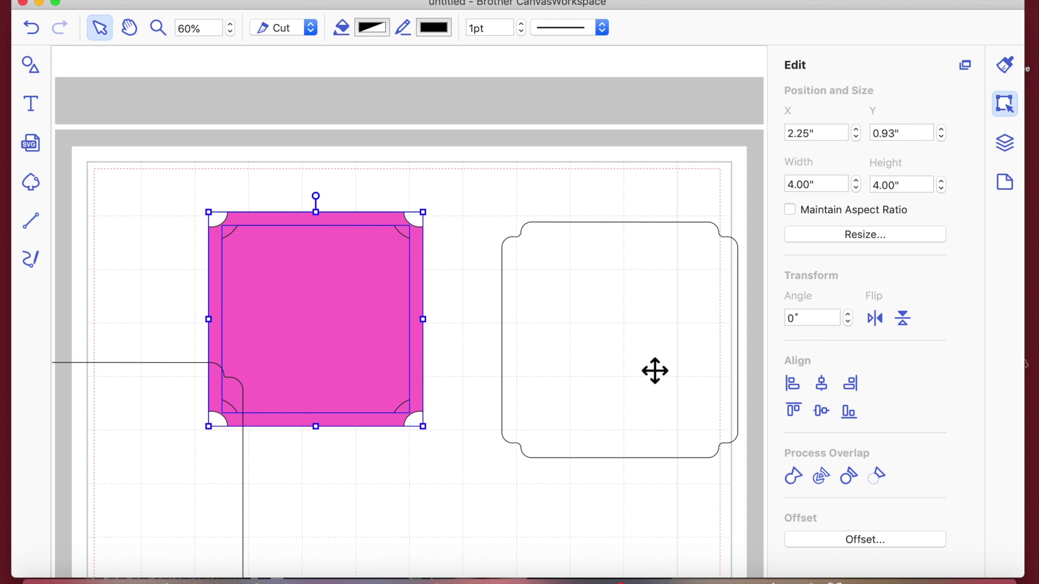
{"action": "left_click", "coordinate": [878, 479]}
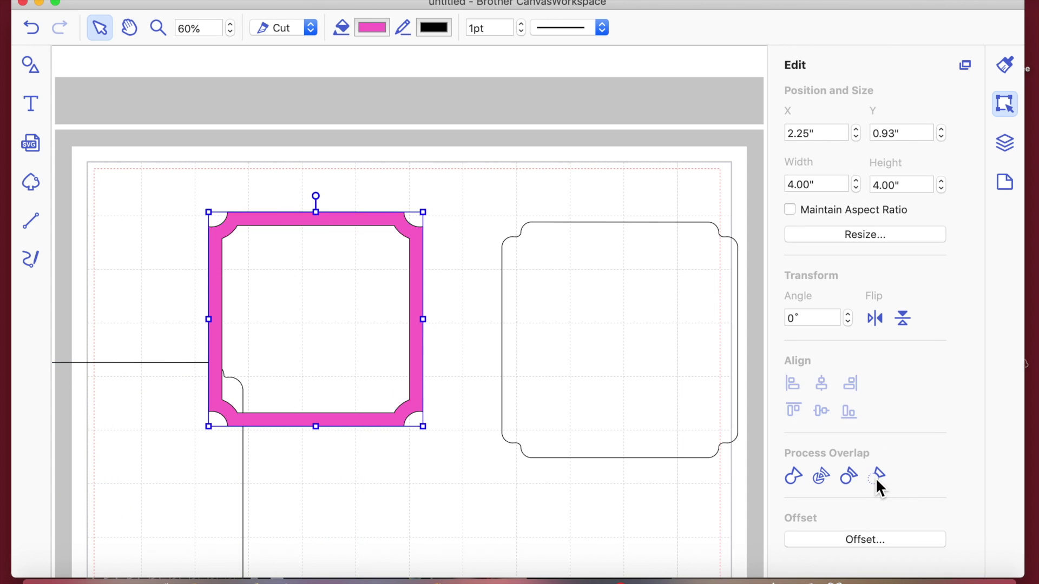
Step: Move the outer outline back around the pink frame and center the frame and outline horizontally on each other
{"action": "left_click_drag", "start_coordinate": [109, 487], "coordinate": [303, 324]}
{"action": "left_click", "coordinate": [242, 493]}
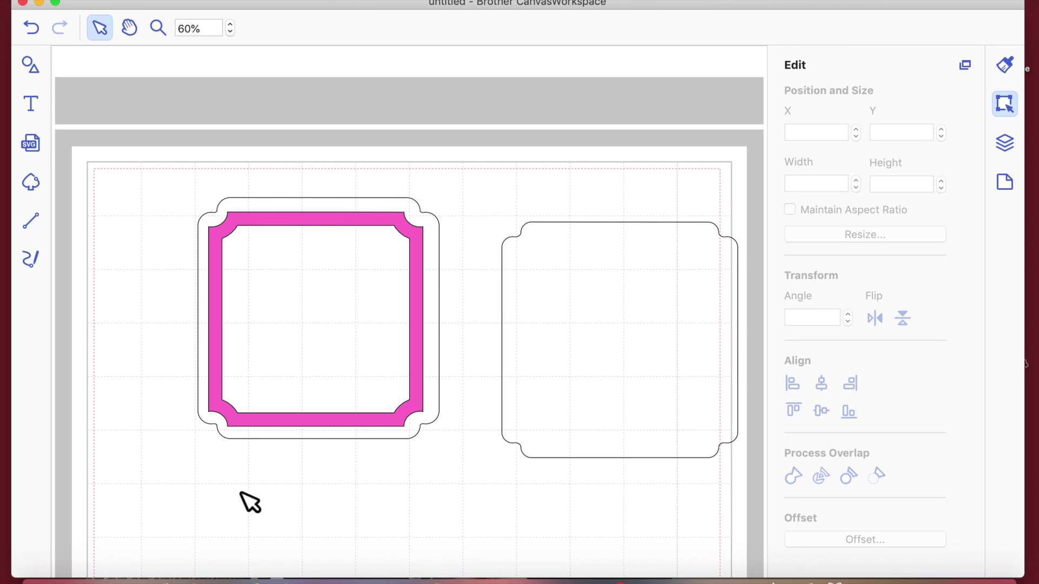
{"action": "left_click_drag", "start_coordinate": [417, 348], "coordinate": [425, 348]}
{"action": "left_click_drag", "start_coordinate": [176, 190], "coordinate": [428, 437]}
{"action": "left_click", "coordinate": [823, 385]}
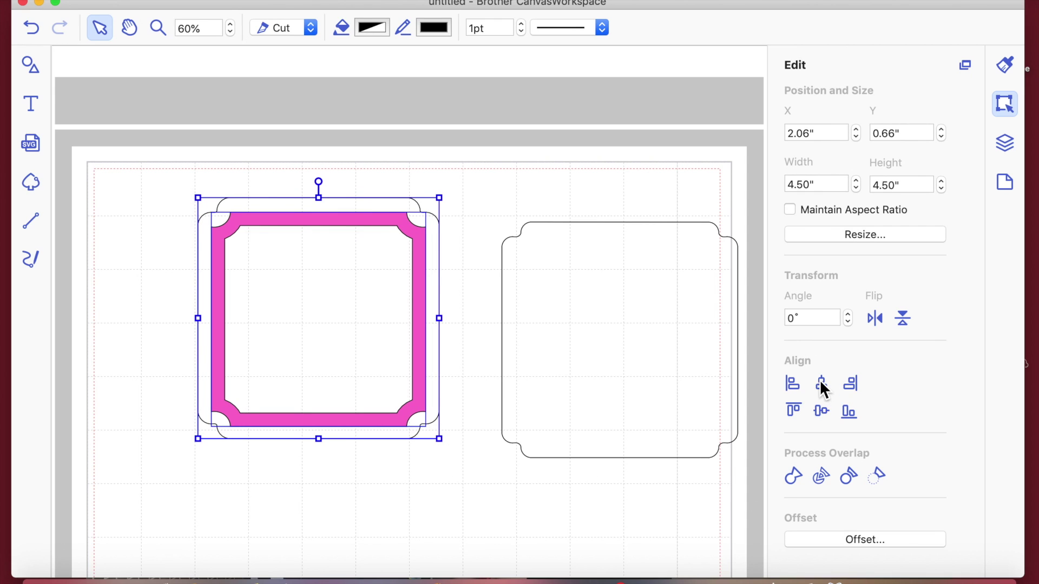
Step: Center the pink frame and outer outline vertically on each other and fill the outline with light blue
{"action": "left_click", "coordinate": [821, 424]}
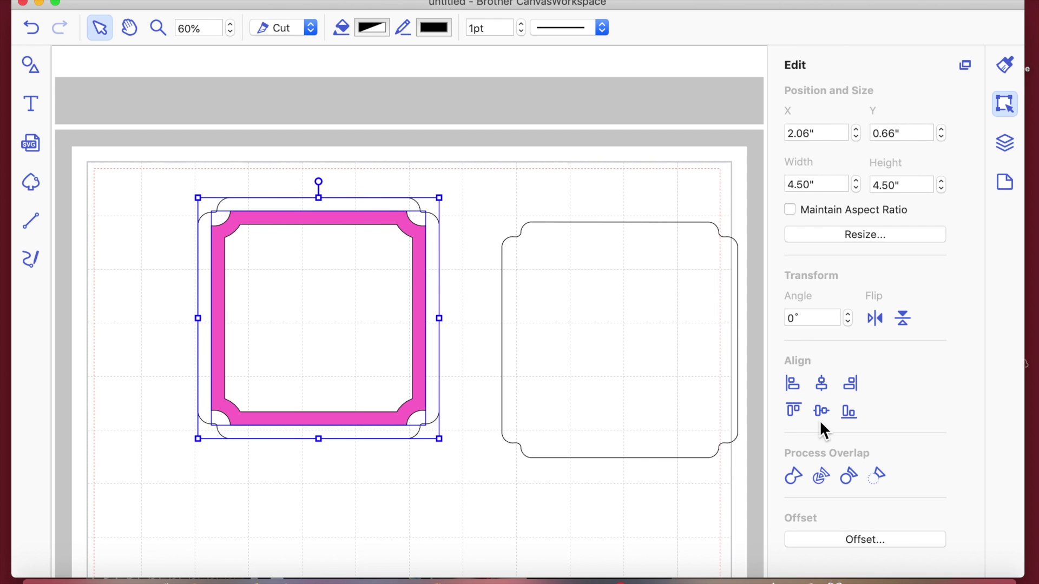
{"action": "left_click", "coordinate": [407, 500]}
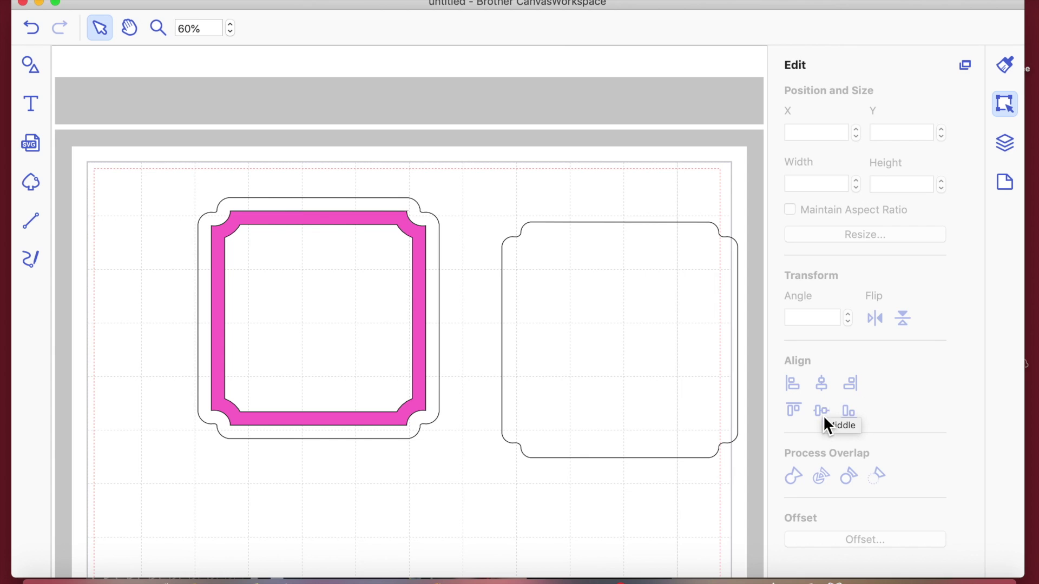
{"action": "left_click", "coordinate": [369, 445]}
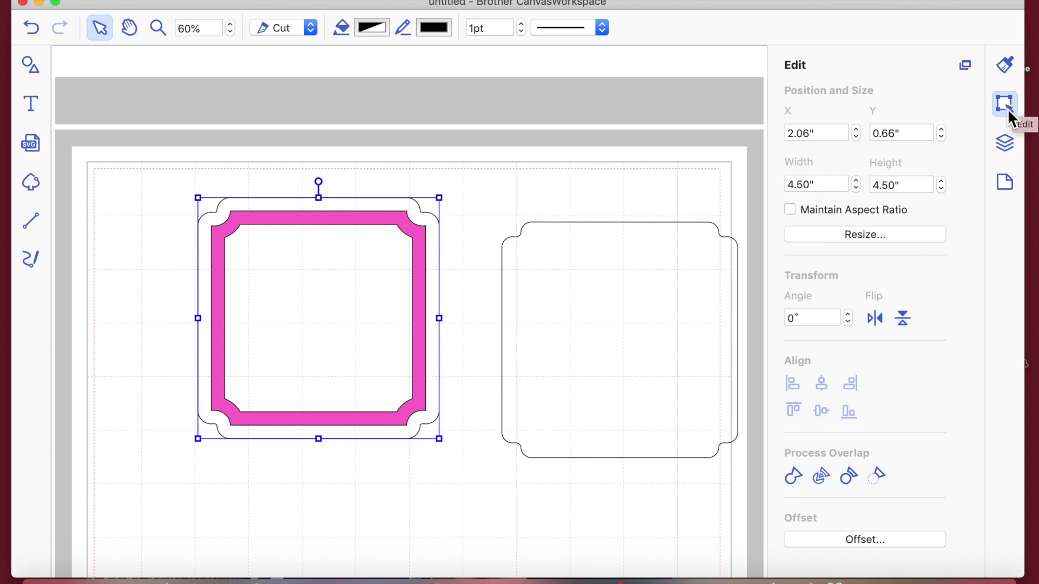
{"action": "left_click", "coordinate": [1005, 66]}
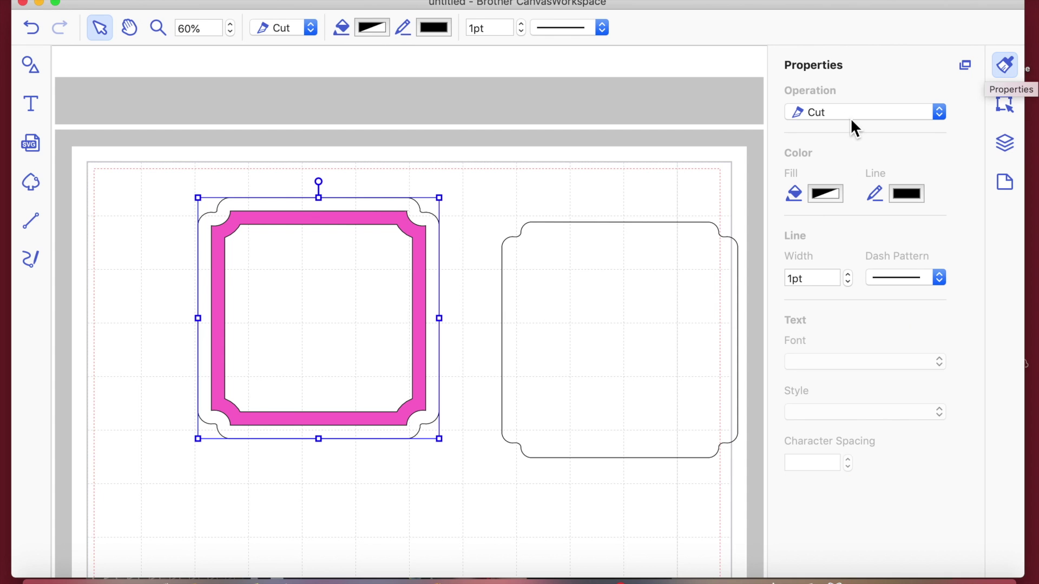
{"action": "left_click", "coordinate": [827, 194]}
{"action": "left_click", "coordinate": [167, 422]}
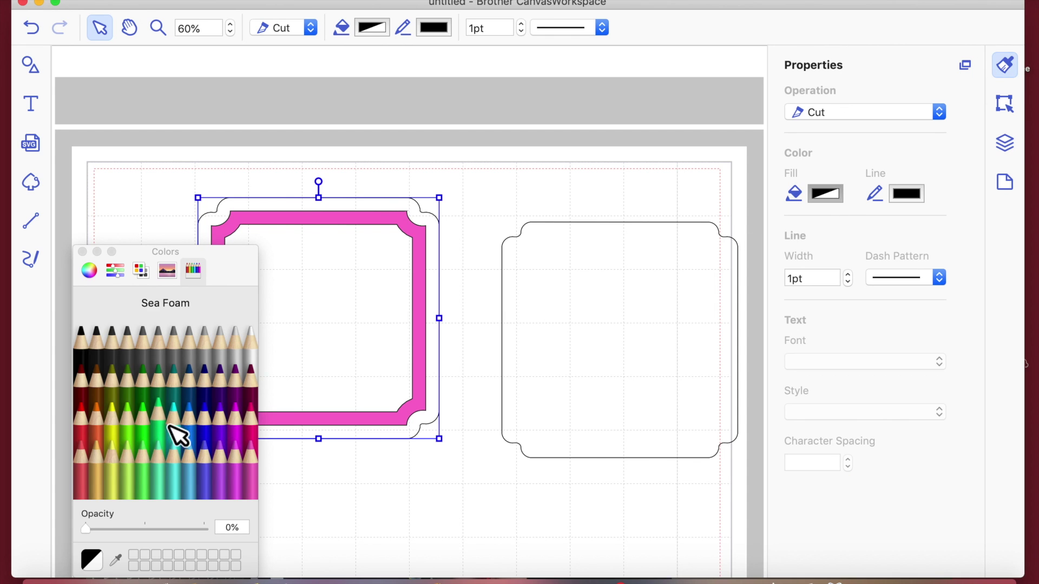
{"action": "left_click", "coordinate": [188, 477]}
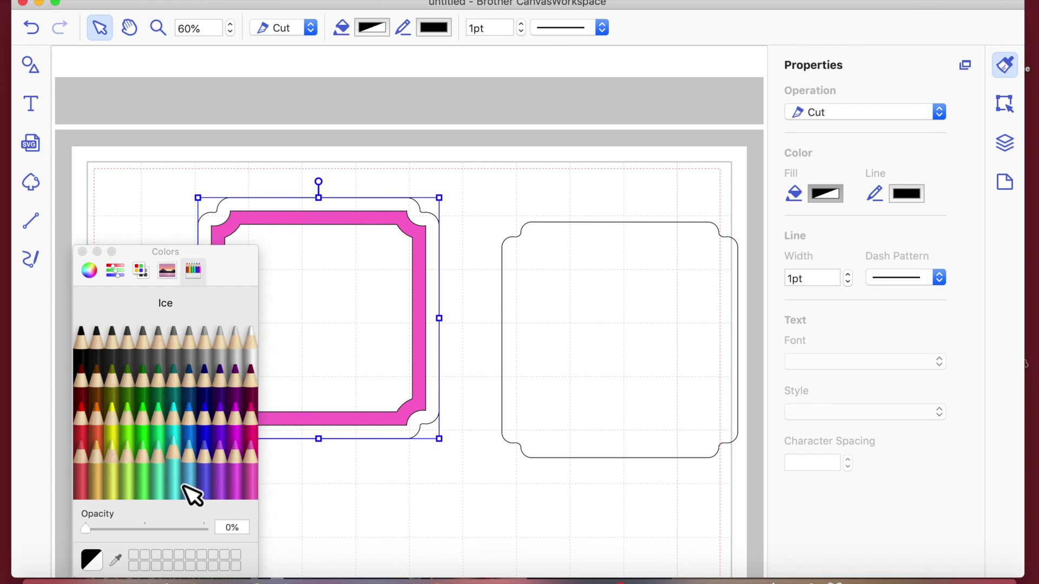
{"action": "left_click", "coordinate": [192, 480]}
{"action": "left_click", "coordinate": [417, 539]}
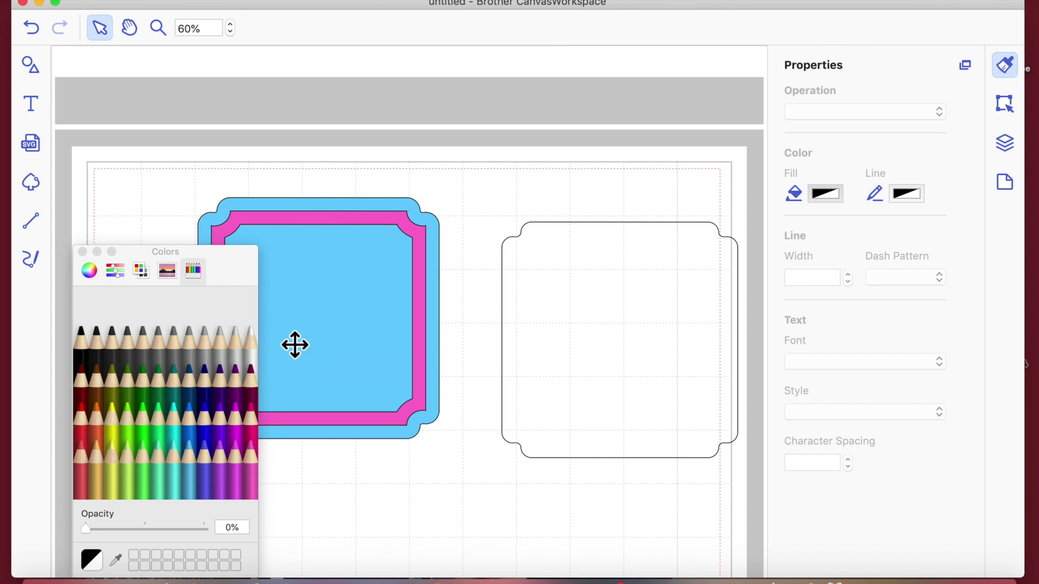
{"action": "left_click", "coordinate": [82, 252]}
Step: Nudge the pink frame slightly on the blue shape and move the unfilled notched outline inside the mat's red dashed line
{"action": "left_click", "coordinate": [349, 319]}
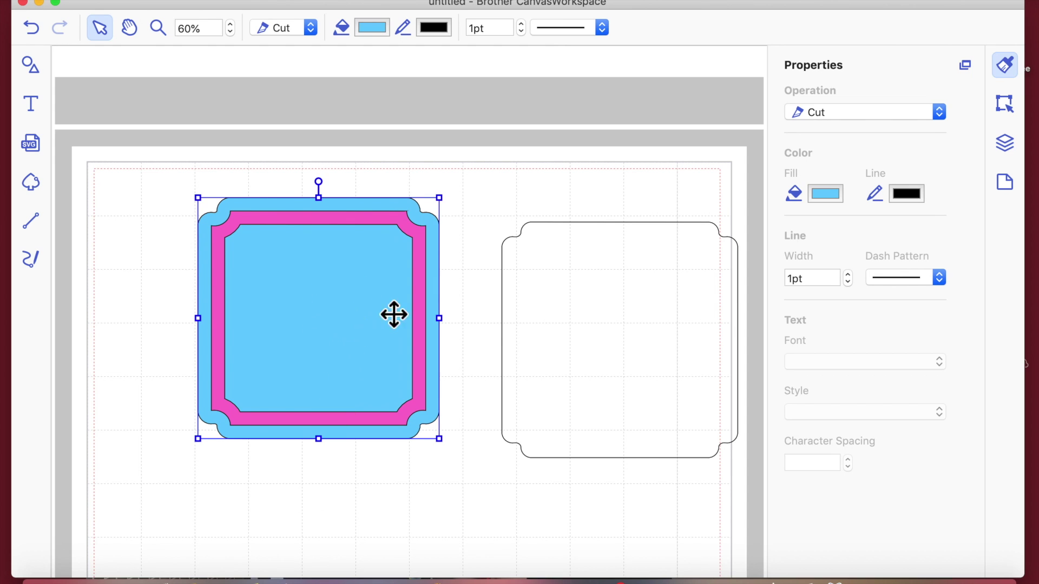
{"action": "left_click", "coordinate": [421, 292]}
{"action": "left_click_drag", "start_coordinate": [422, 325], "coordinate": [427, 290]}
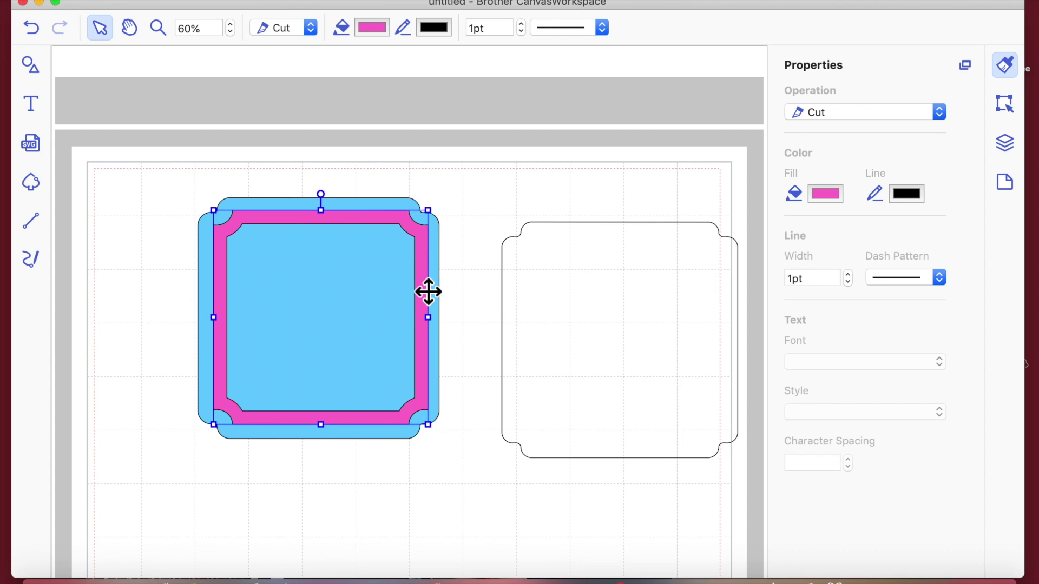
{"action": "left_click", "coordinate": [603, 368]}
{"action": "left_click_drag", "start_coordinate": [604, 369], "coordinate": [465, 402]}
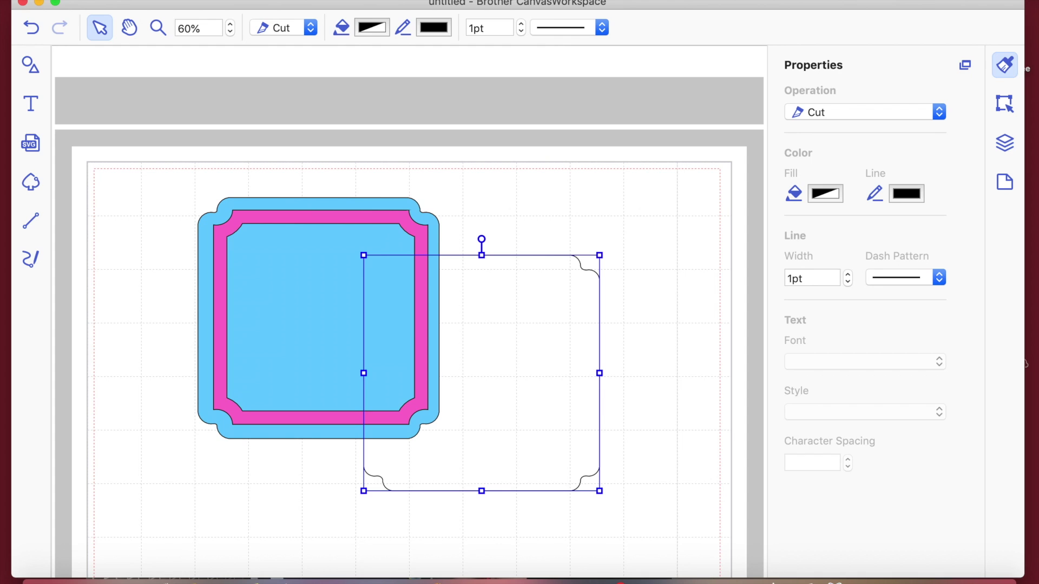
Step: Try to export the design as an FCM file
{"action": "left_click", "coordinate": [216, 0]}
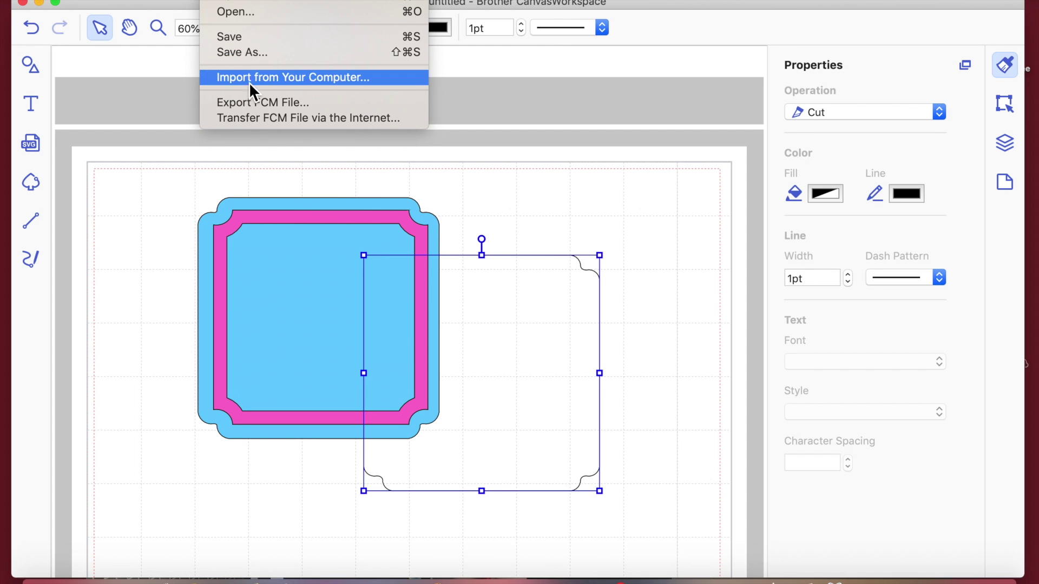
{"action": "left_click", "coordinate": [253, 104]}
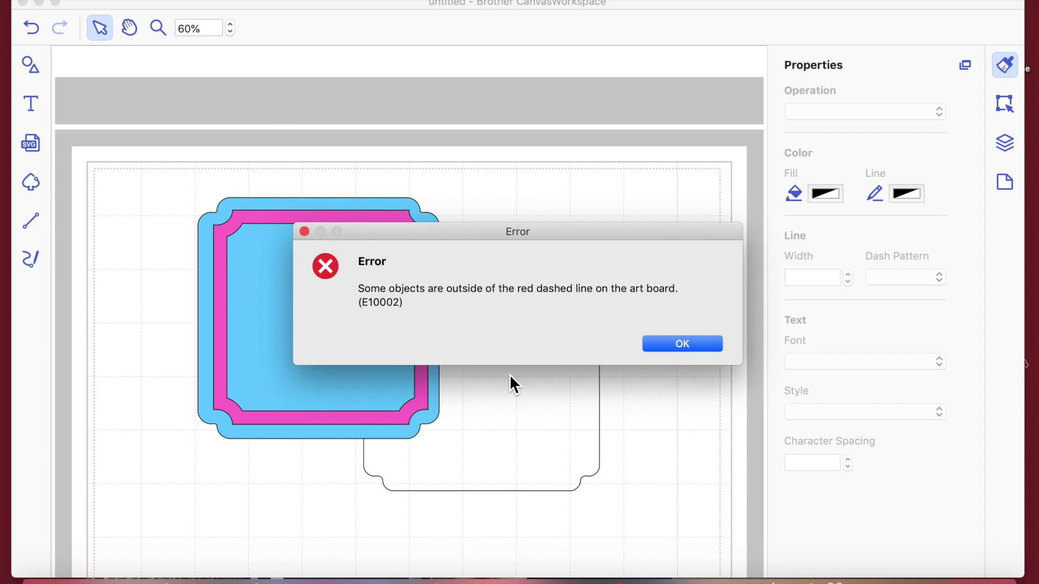
{"action": "left_click", "coordinate": [696, 346]}
Step: Move the plain square lying off the mat onto the mat, inside the red dashed line
{"action": "scroll", "coordinate": [217, 533], "scroll_direction": "left", "scroll_amount": 5}
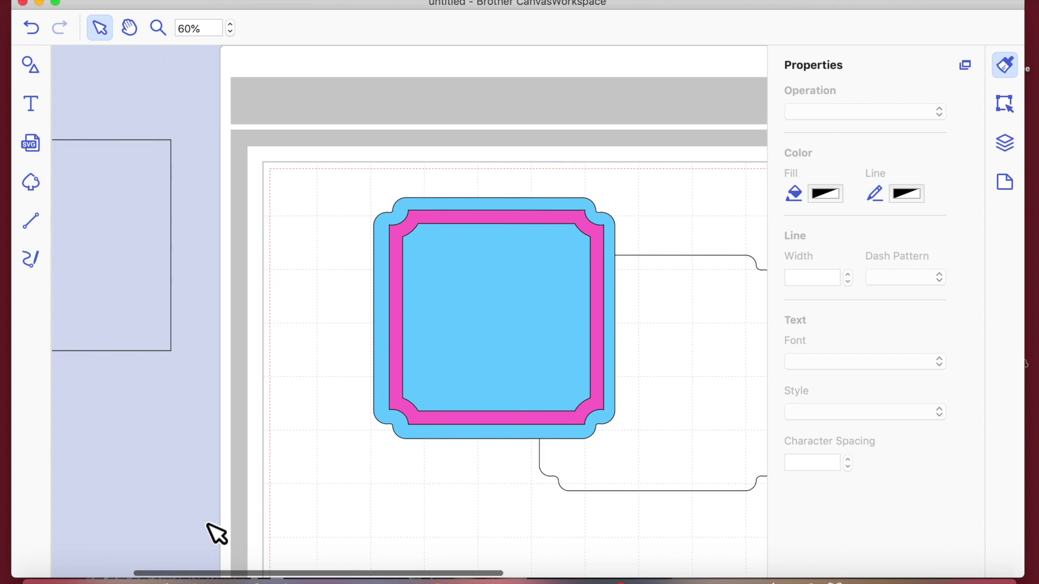
{"action": "left_click_drag", "start_coordinate": [86, 214], "coordinate": [498, 349]}
{"action": "scroll", "coordinate": [498, 349], "scroll_direction": "right", "scroll_amount": 8}
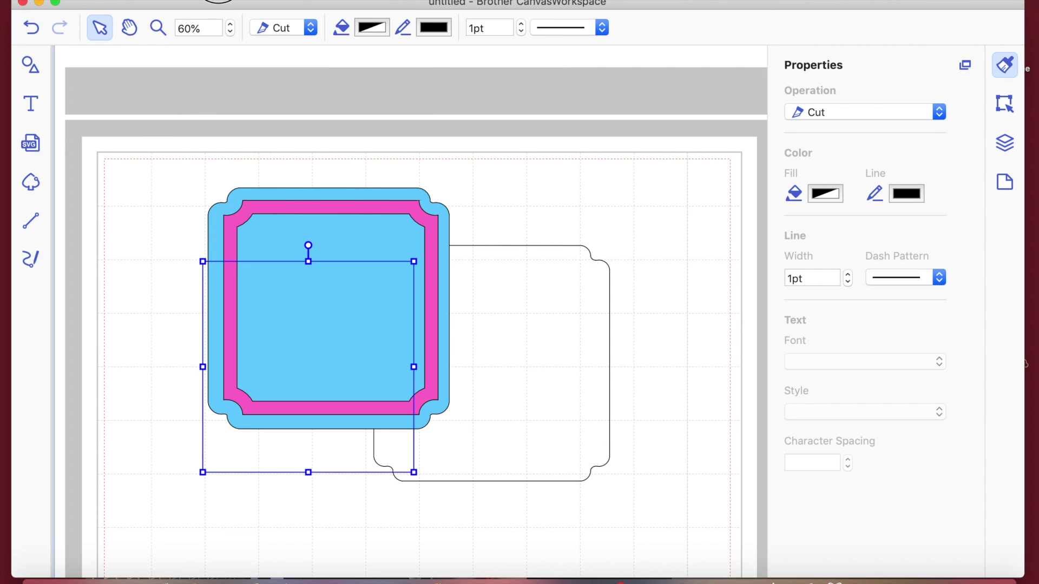
Step: Export the design as an FCM file named "mat layers" to the Desktop
{"action": "left_click", "coordinate": [243, 101]}
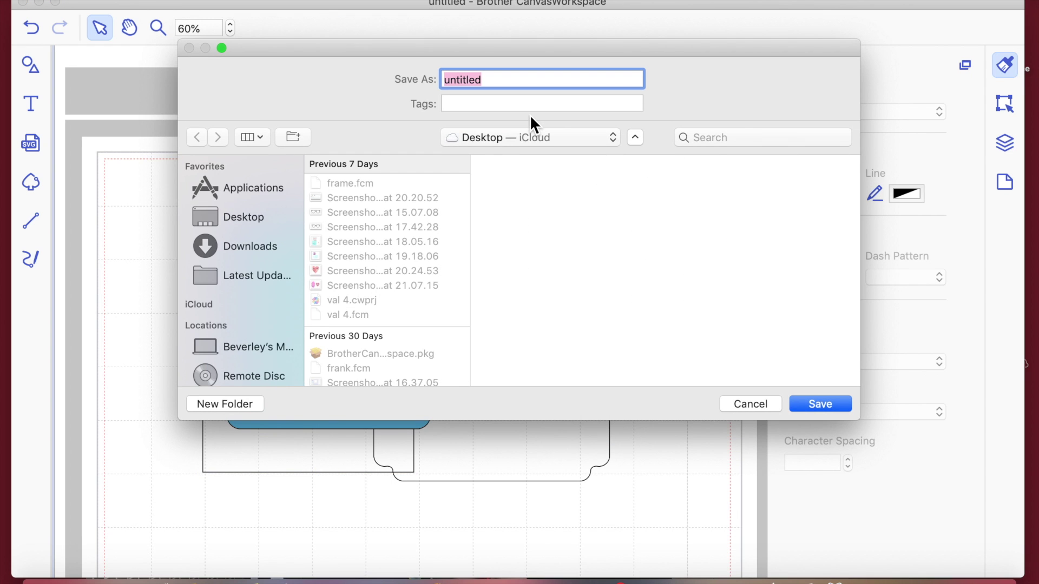
{"action": "type", "text": "mat layers"}
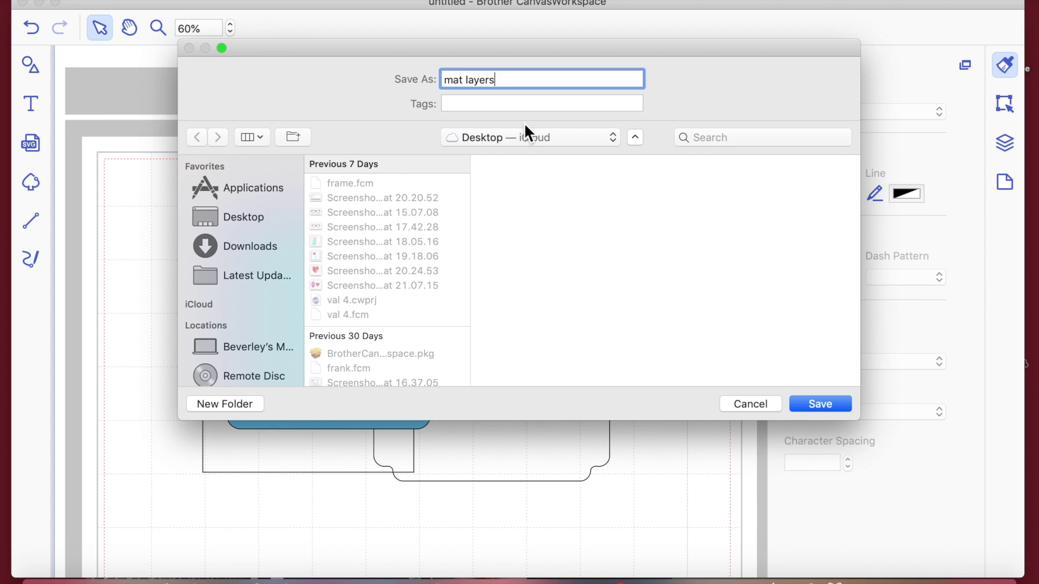
{"action": "left_click", "coordinate": [245, 219]}
{"action": "left_click", "coordinate": [829, 405]}
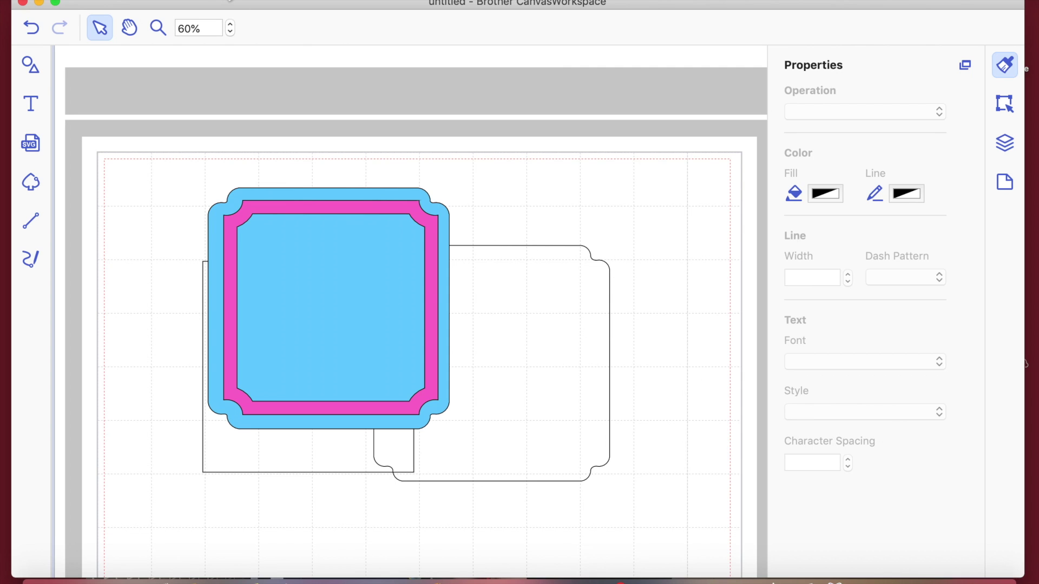
{"action": "left_click", "coordinate": [230, 0]}
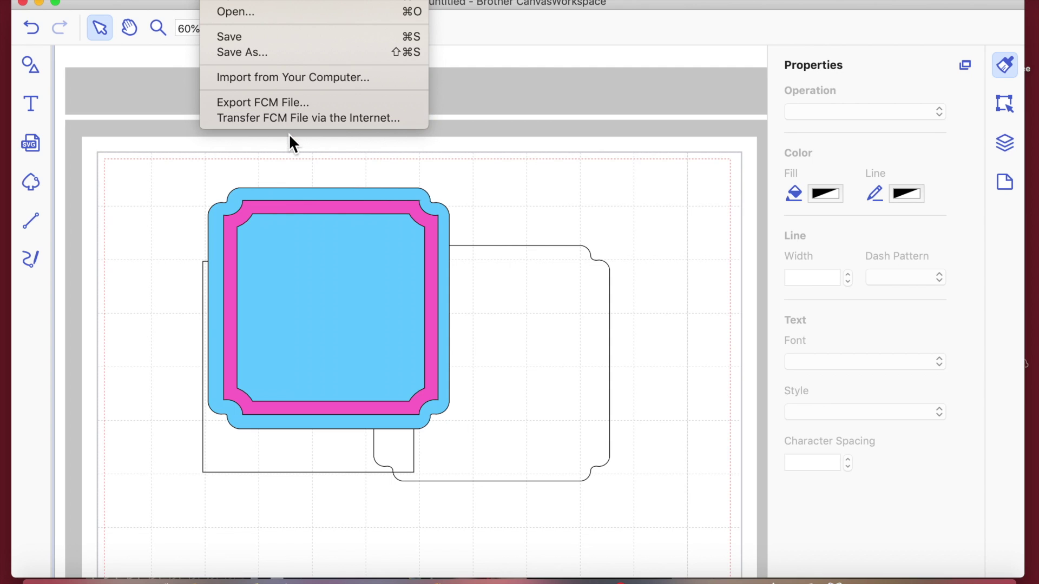
{"action": "left_click", "coordinate": [475, 164]}
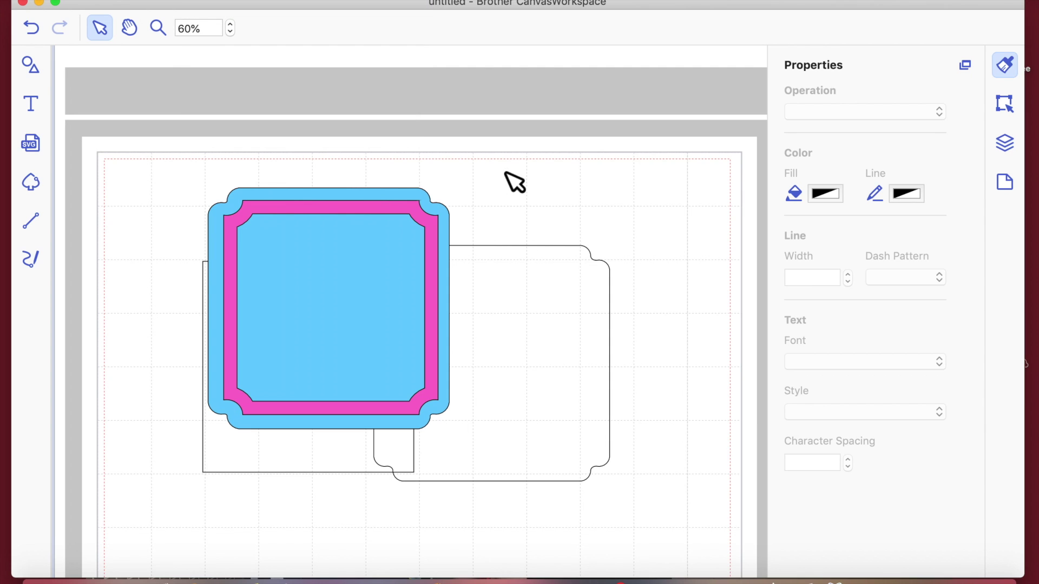
Step: Zoom to all objects on the mat, and set the view's zoom level to 50%
{"action": "left_click", "coordinate": [401, 1]}
{"action": "mouse_move", "coordinate": [333, 0]}
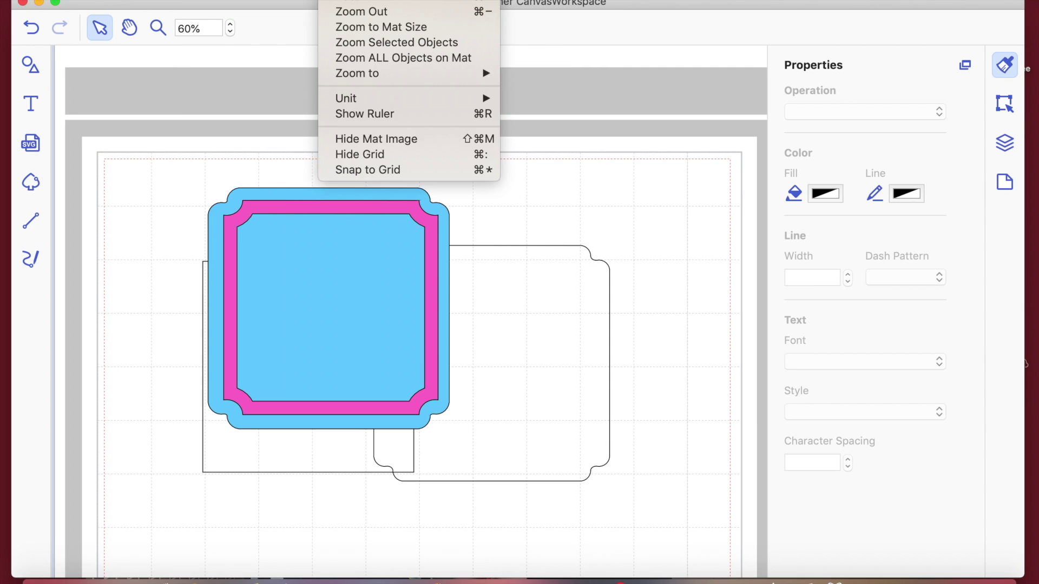
{"action": "left_click", "coordinate": [360, 59]}
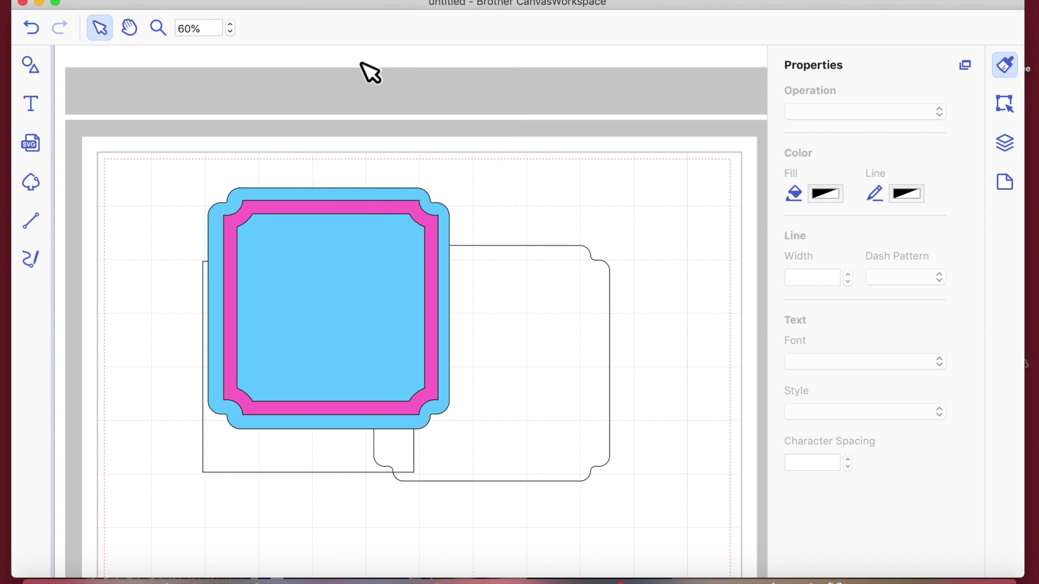
{"action": "left_click", "coordinate": [333, 0]}
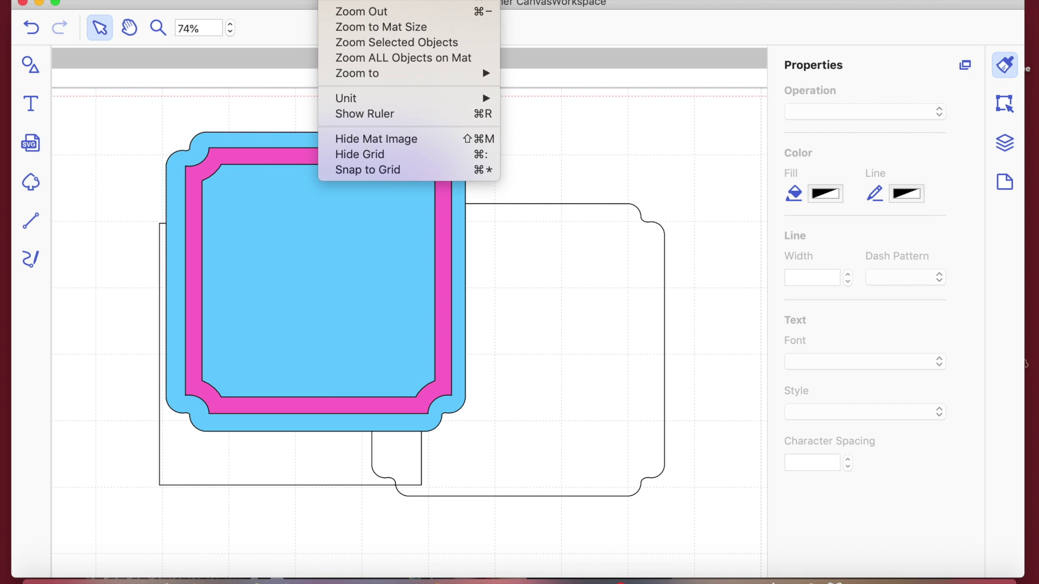
{"action": "left_click", "coordinate": [376, 57]}
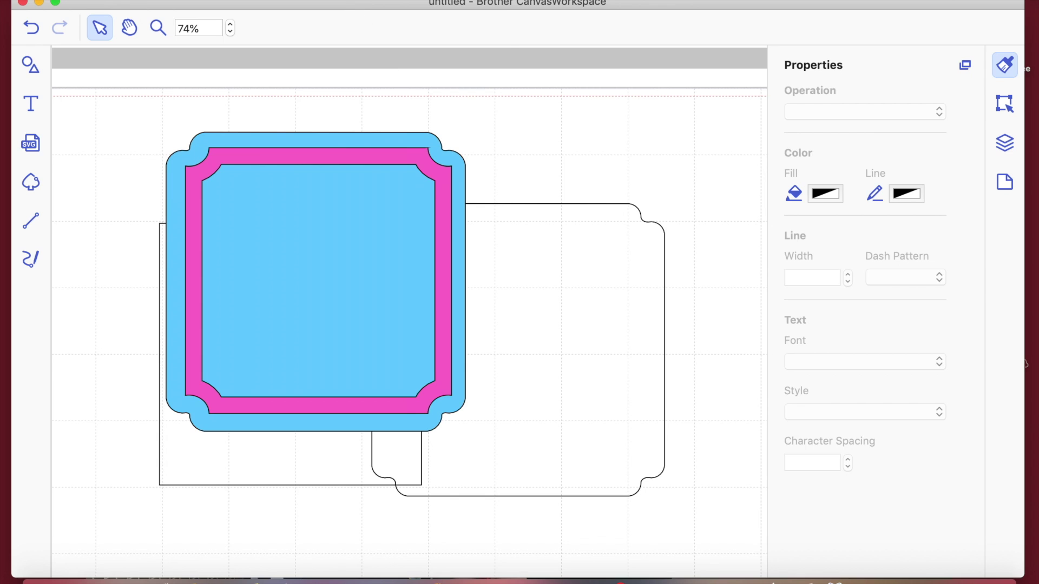
{"action": "left_click", "coordinate": [335, 1]}
{"action": "mouse_move", "coordinate": [366, 73]}
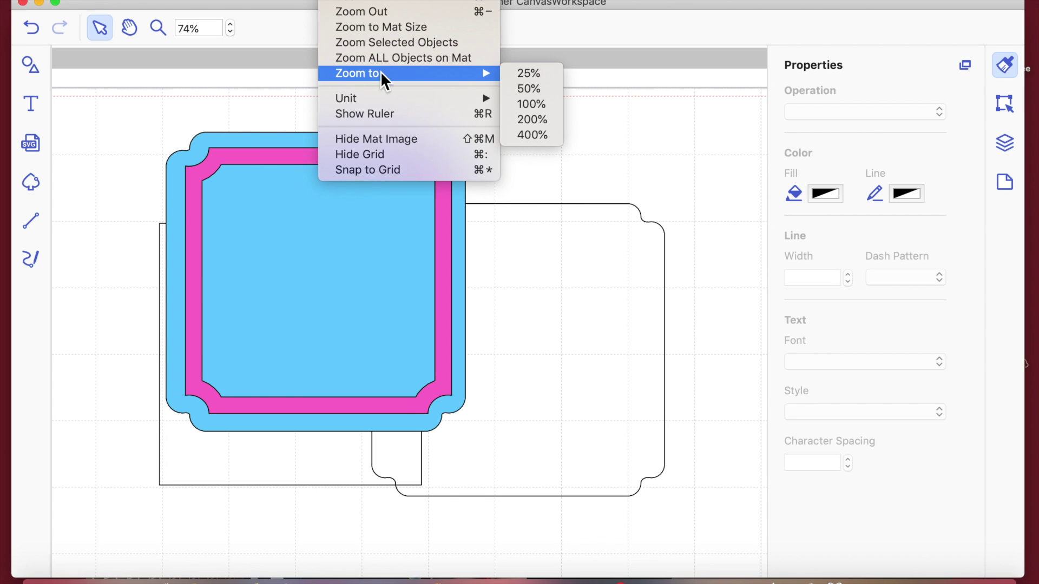
{"action": "left_click", "coordinate": [521, 90]}
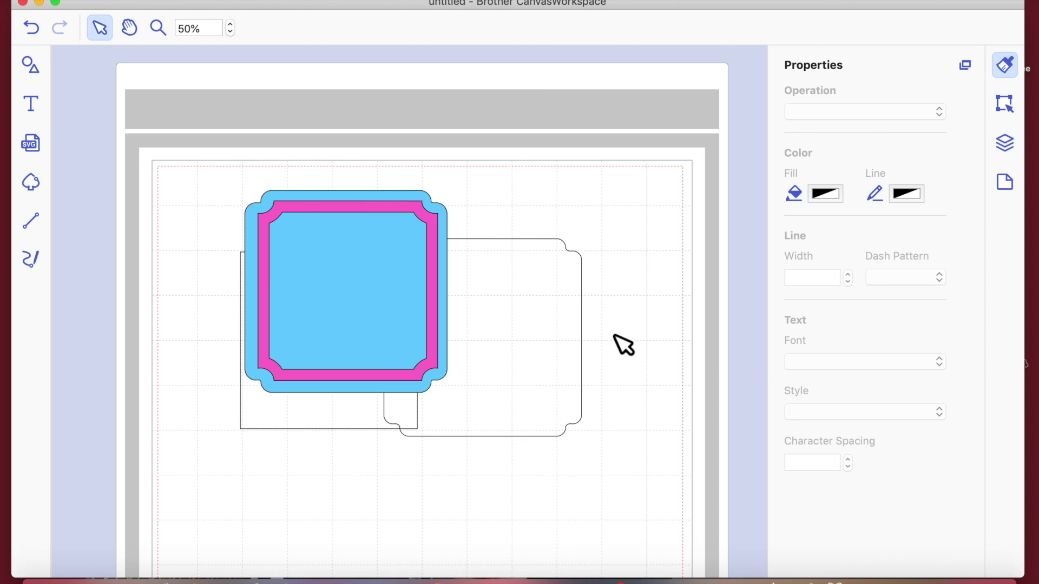
Step: Spread the stacked shapes over the mat, placing the blue shape below the pink frame and the two unfilled shapes to the right
{"action": "scroll", "coordinate": [622, 343], "scroll_direction": "down", "scroll_amount": 3}
{"action": "left_click_drag", "start_coordinate": [547, 283], "coordinate": [621, 350]}
{"action": "left_click_drag", "start_coordinate": [379, 179], "coordinate": [382, 374]}
{"action": "left_click_drag", "start_coordinate": [281, 192], "coordinate": [487, 169]}
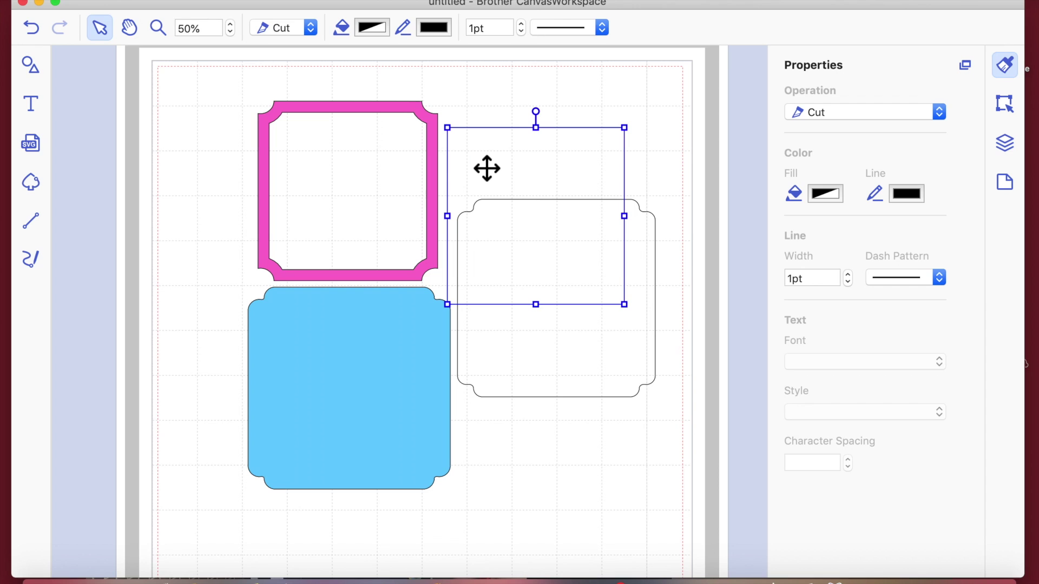